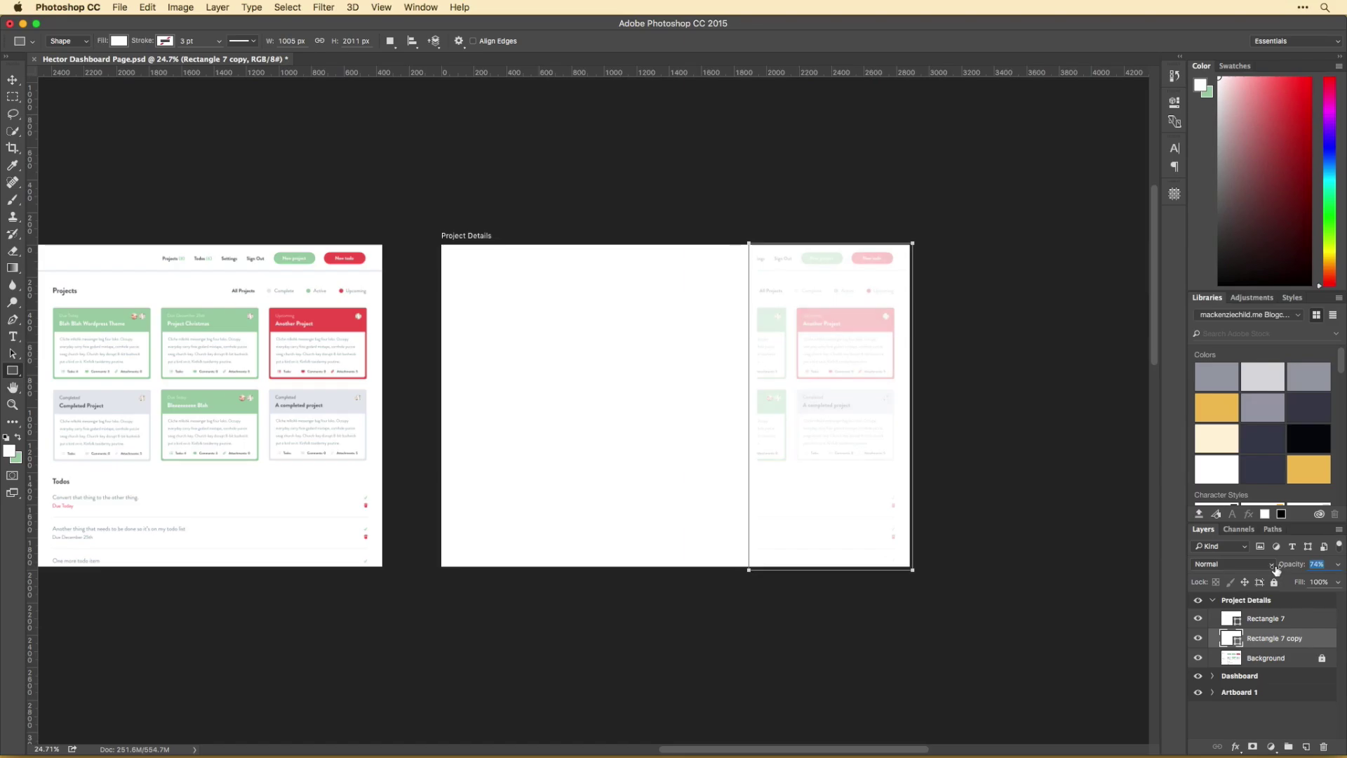
Give the Rectangle 7 panel a drop shadow with slightly larger size and lower opacity, and lock it together with Rectangle 7 copy.
key(Return)
key(v)
click(1312, 621)
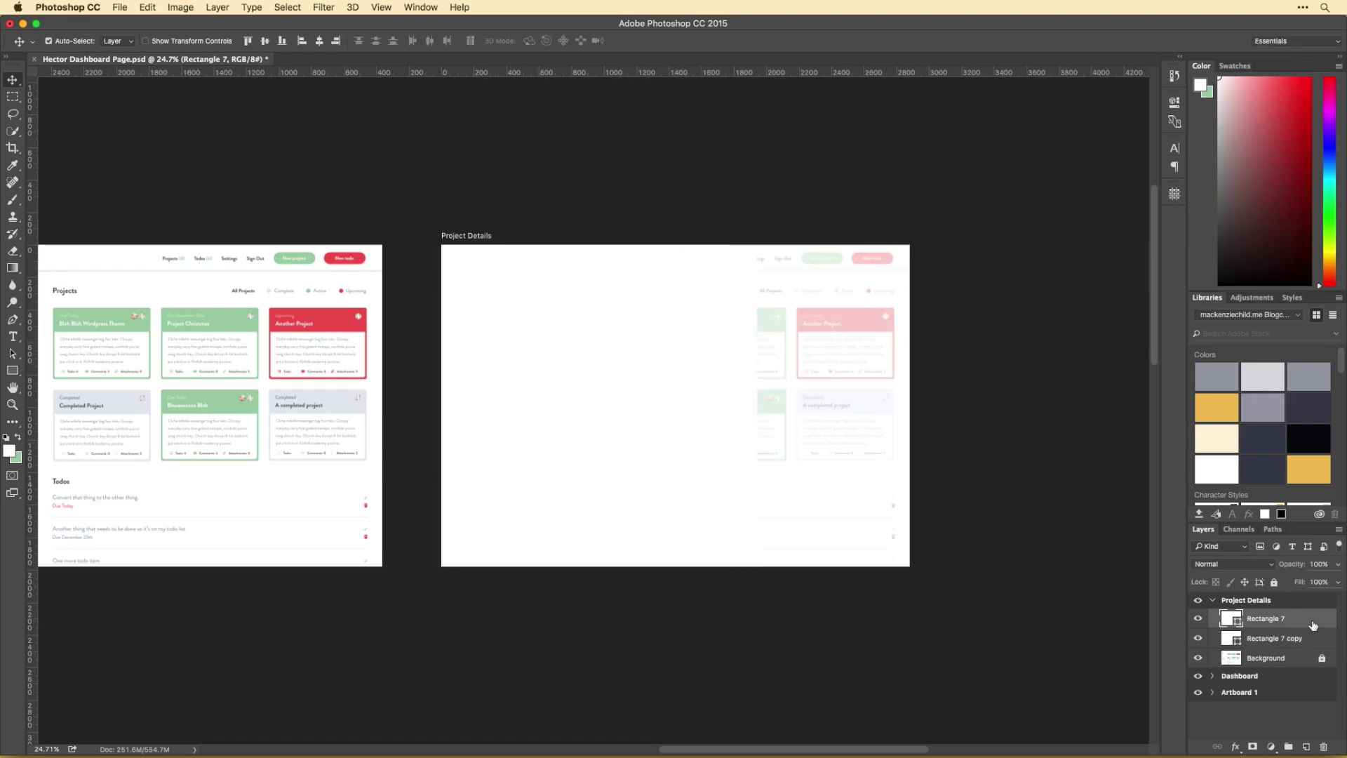
double_click(1312, 621)
click(135, 461)
double_click(350, 296)
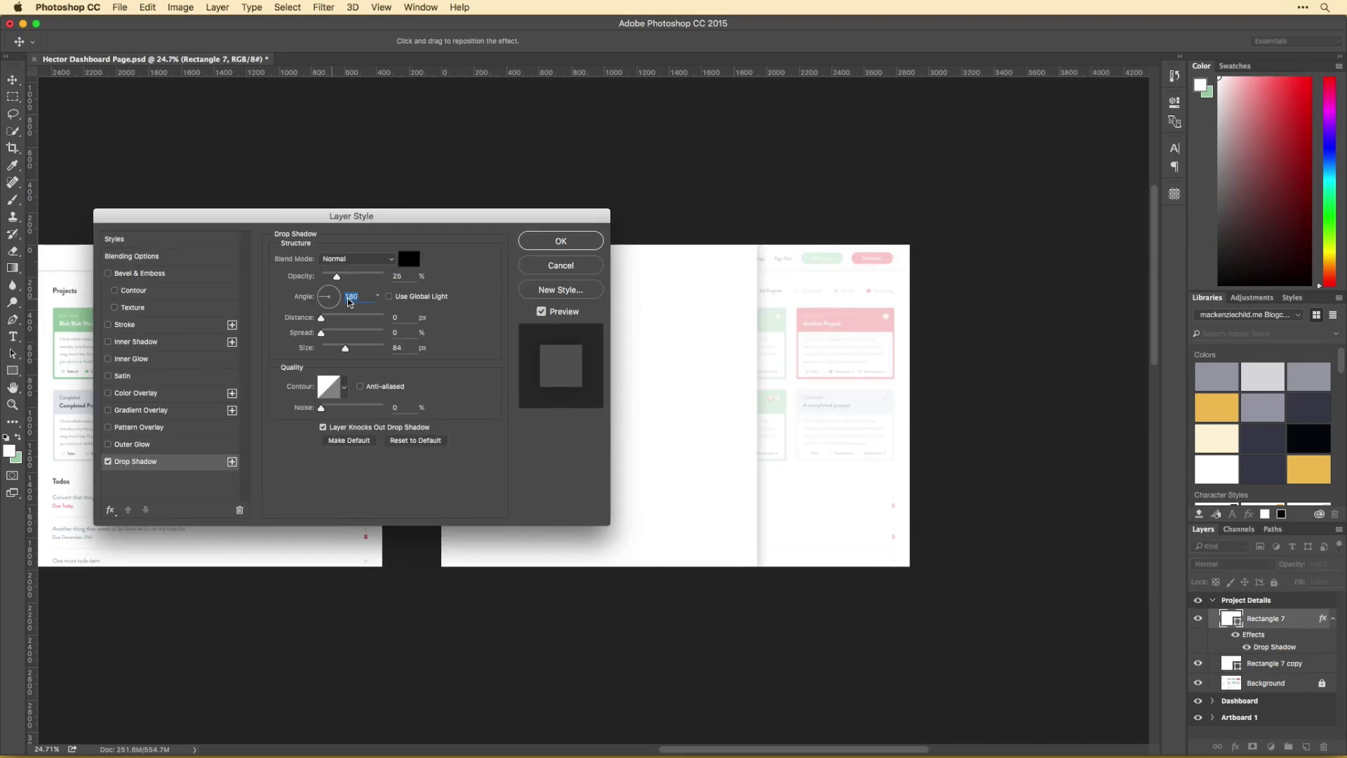
drag(345, 348, 352, 348)
drag(337, 276, 336, 276)
click(586, 243)
shift+click(1263, 663)
click(1275, 582)
Copy a green project card, the Projects heading, a todo line, the New project button and the logo from Dashboard onto the Project Details artboard.
scroll(767, 406, up, 2)
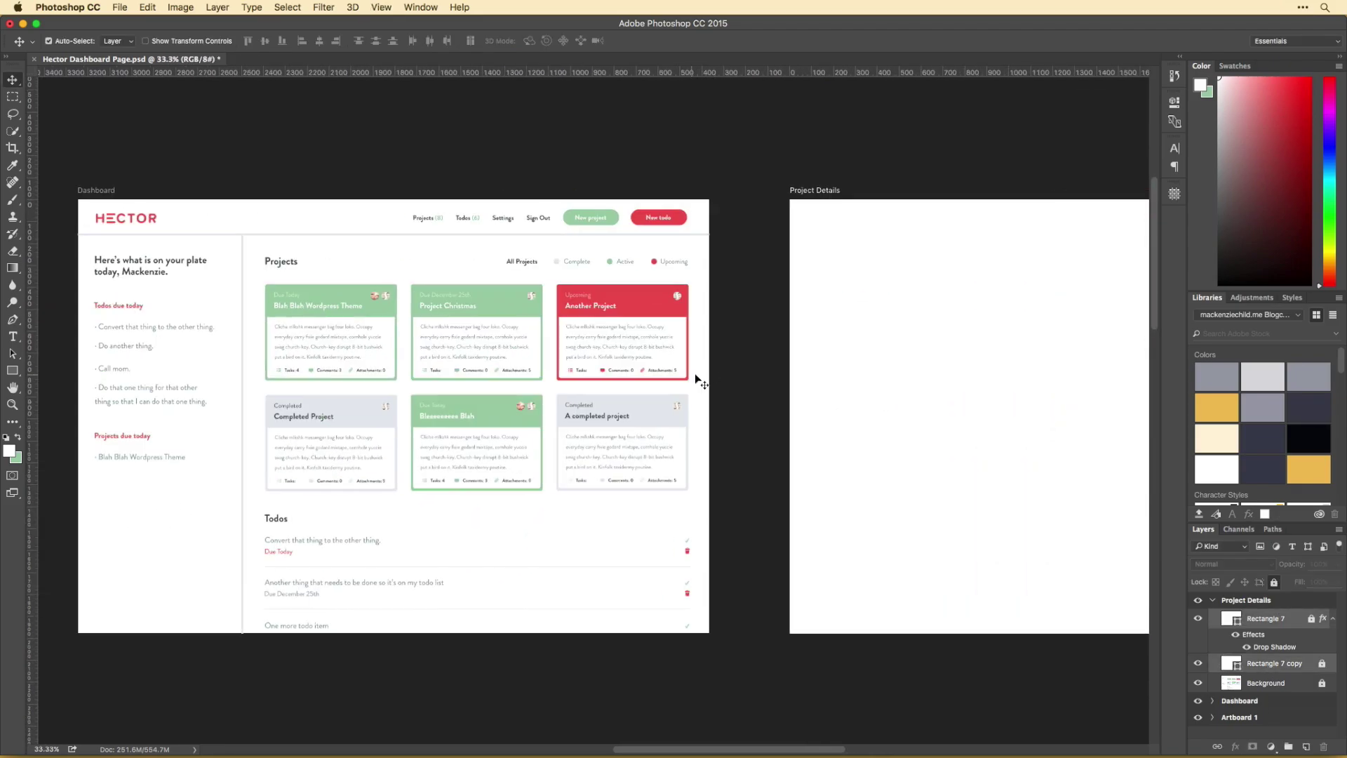
scroll(736, 356, right, 2)
drag(183, 250, 312, 386)
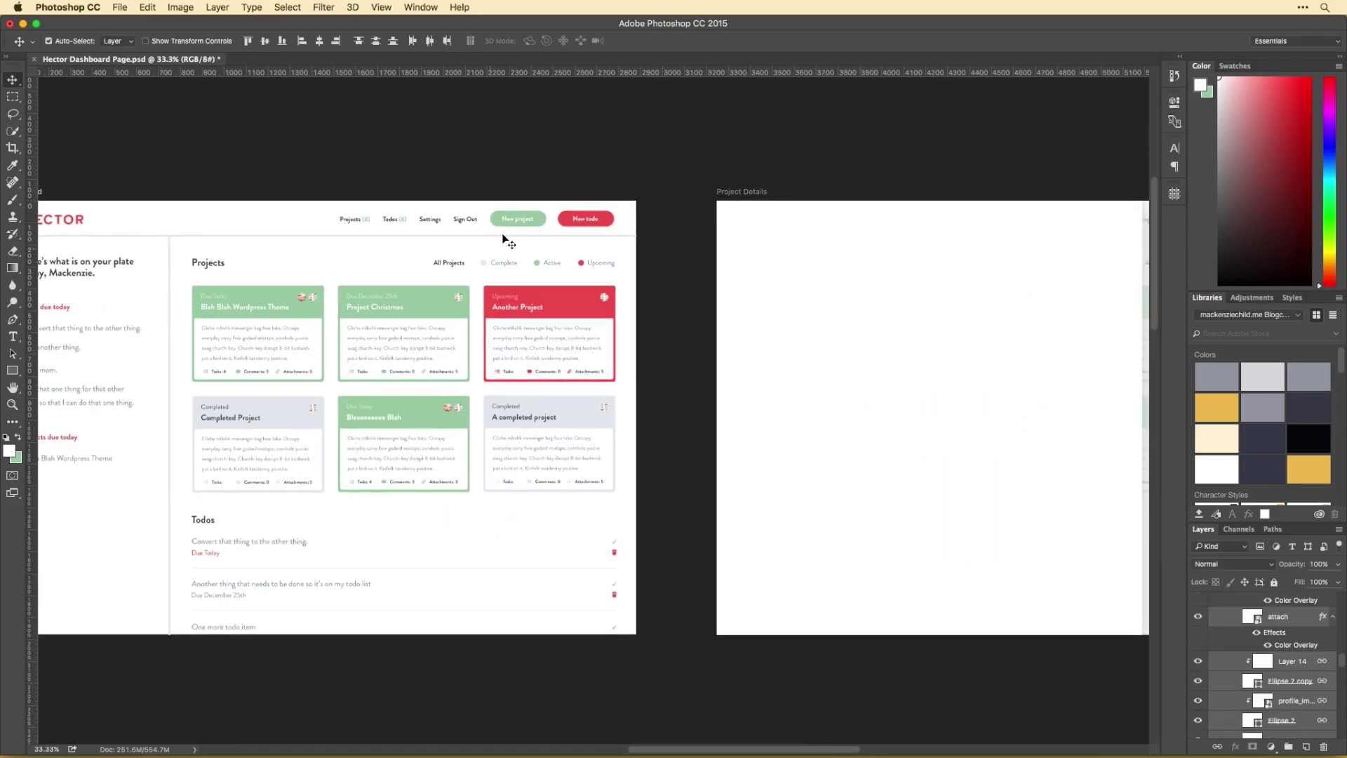
drag(532, 223, 1083, 261)
scroll(803, 328, left, 1)
drag(803, 328, 962, 284)
drag(70, 219, 828, 210)
drag(896, 237, 544, 226)
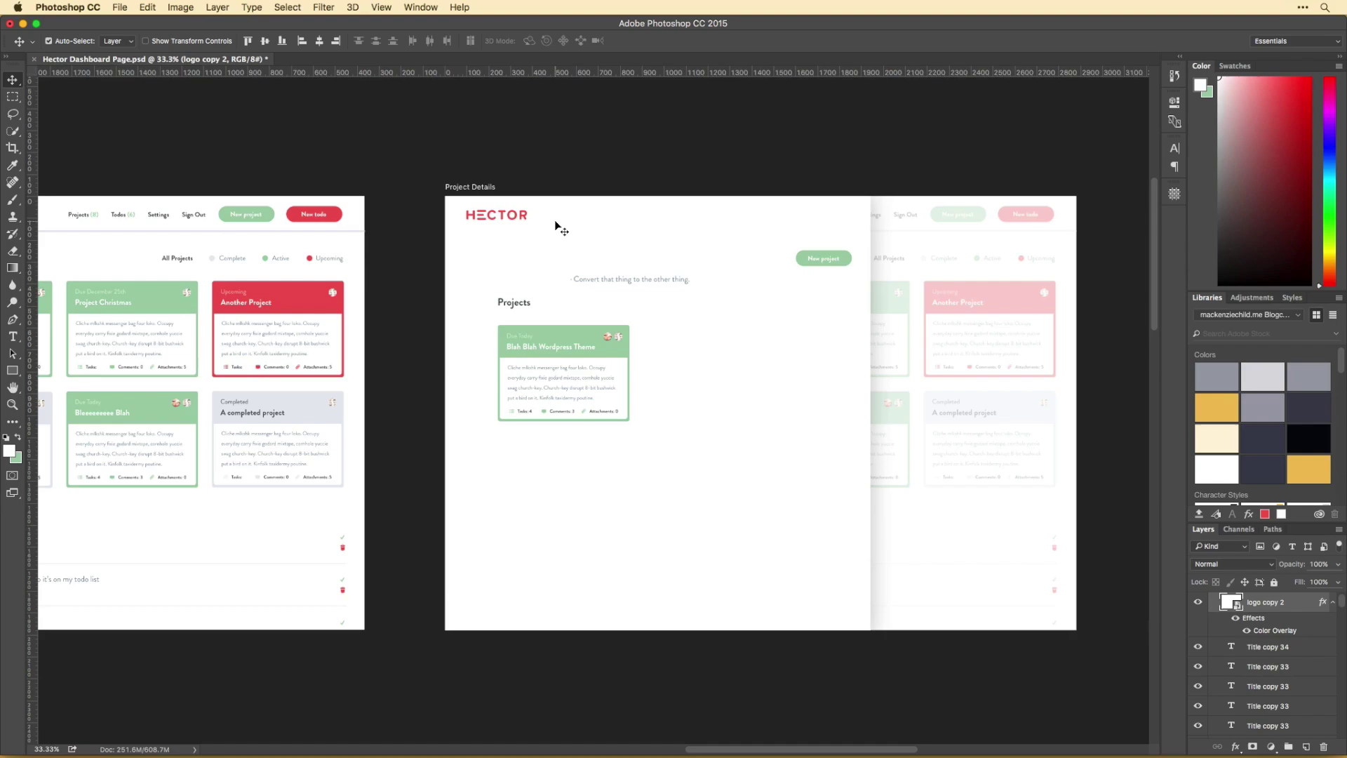
Delete the copied logo, put the Projects heading in its place and retitle it "Blah Blah Wordpress Theme" in a smaller text box.
key(Delete)
drag(516, 307, 489, 226)
double_click(489, 223)
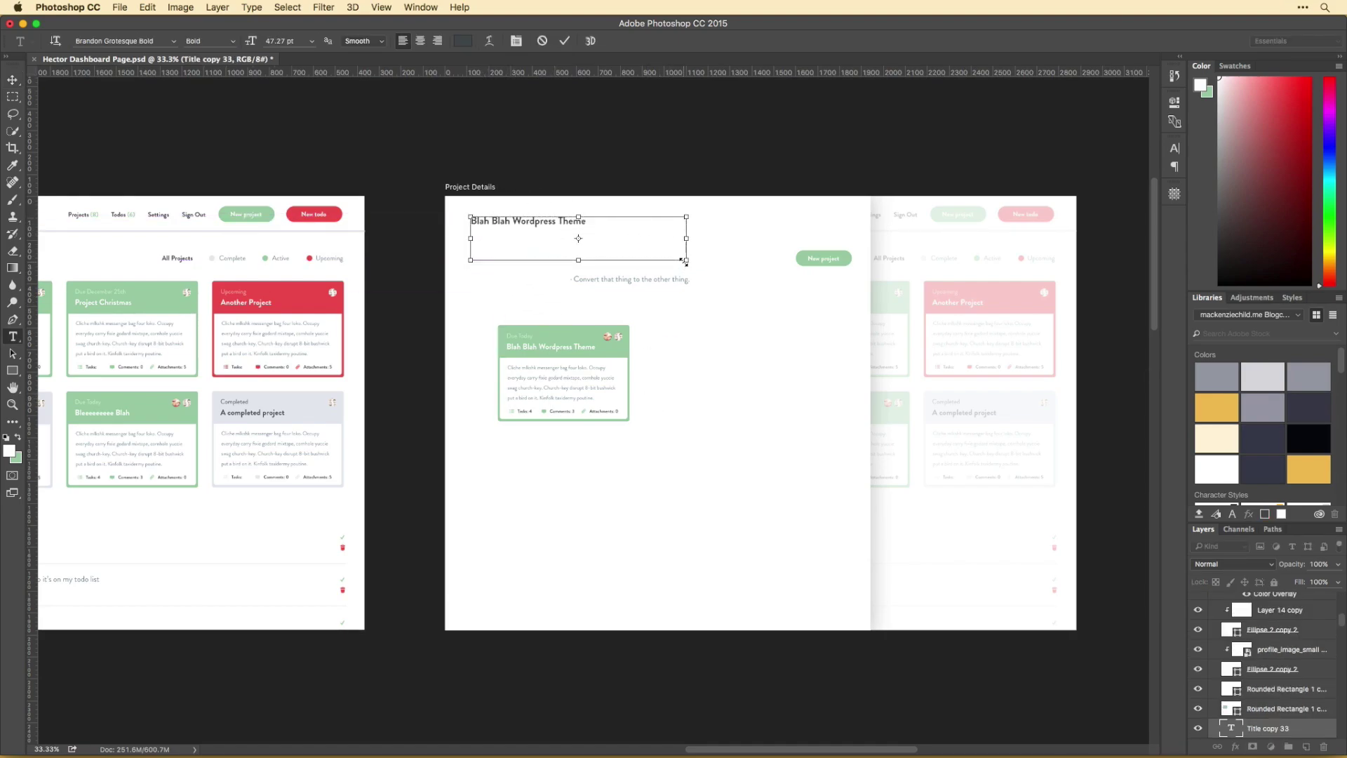
drag(685, 259, 603, 236)
key(Return)
scroll(625, 285, left, 2)
scroll(614, 285, up, 2)
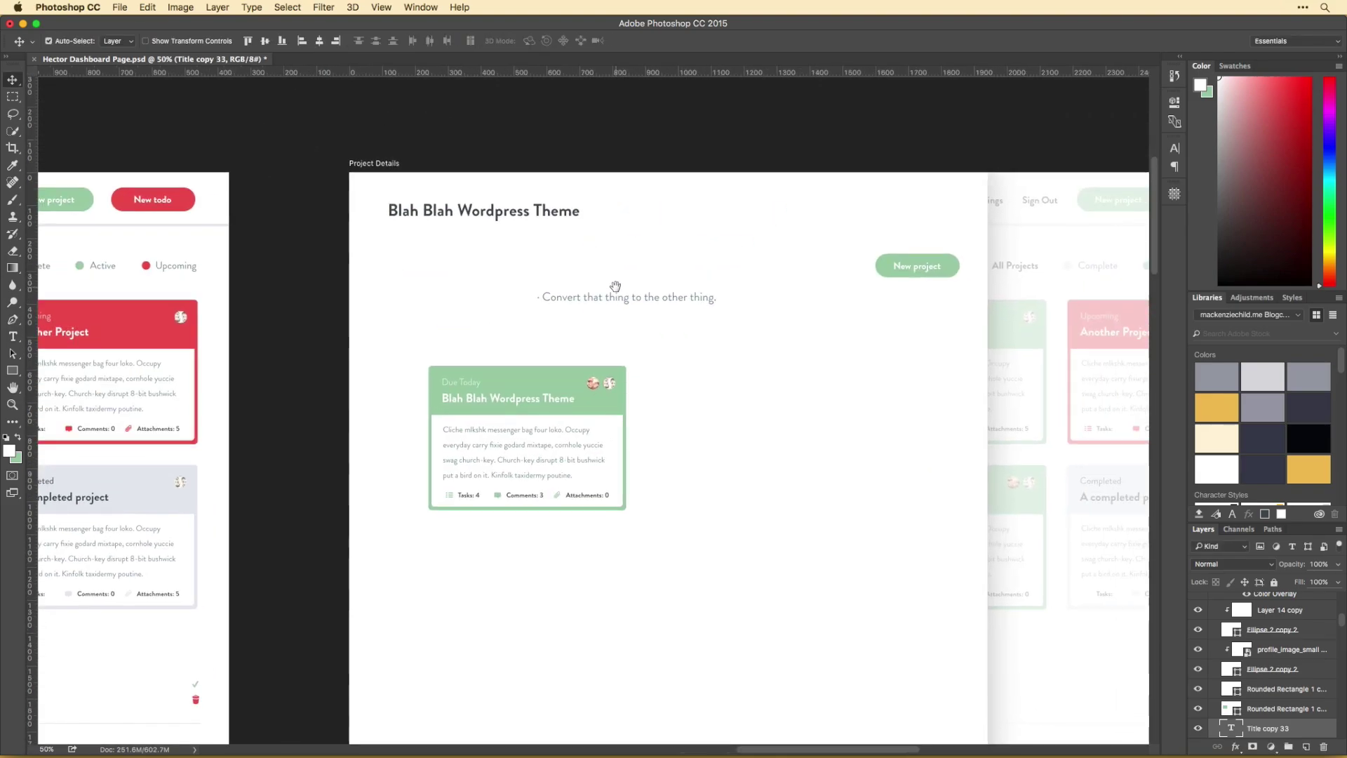
drag(524, 214, 532, 222)
Merge the card's avatar layers and move both avatars to the far right of the title row.
drag(609, 383, 629, 272)
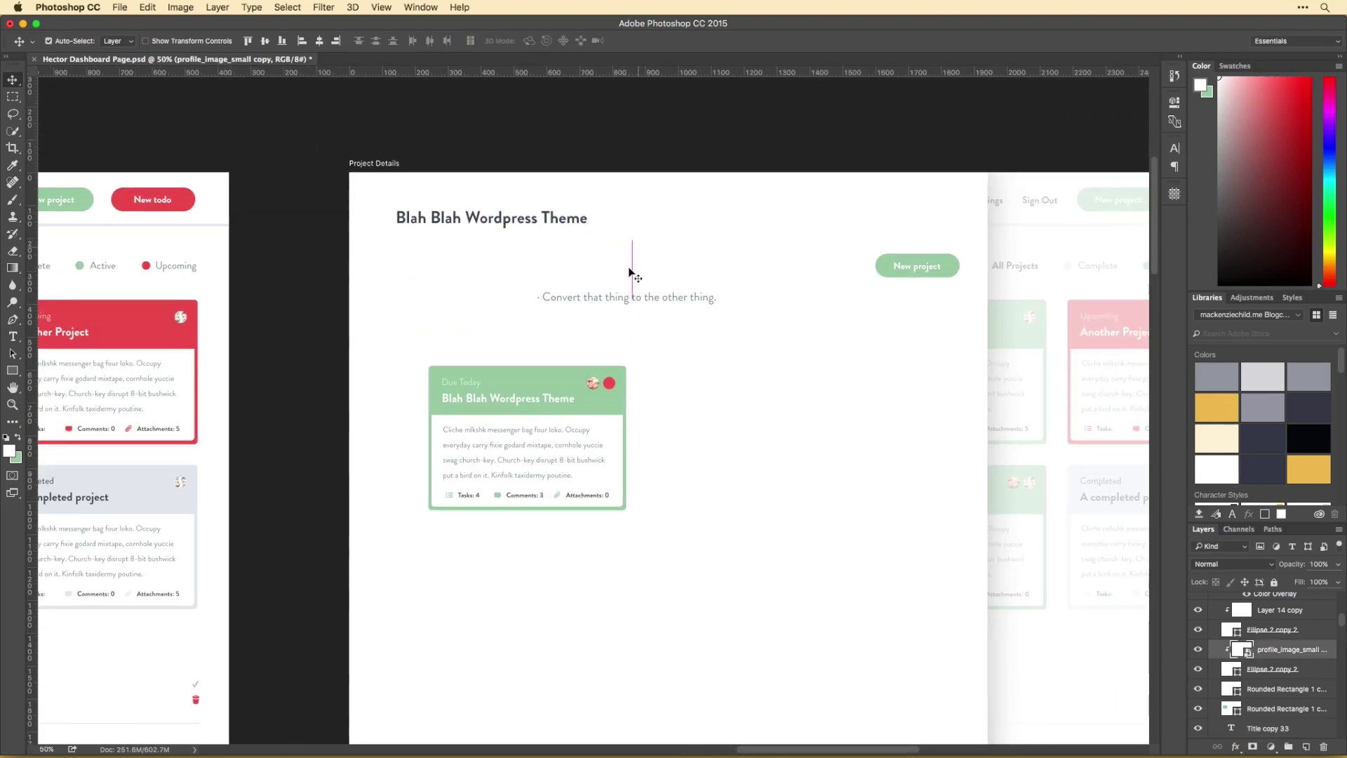
right_click(1288, 686)
click(1185, 531)
drag(609, 386, 949, 218)
Place guides for equal margins around the white Project Details panel, using a rectangular selection as the spacer, and clear the selection.
key(m)
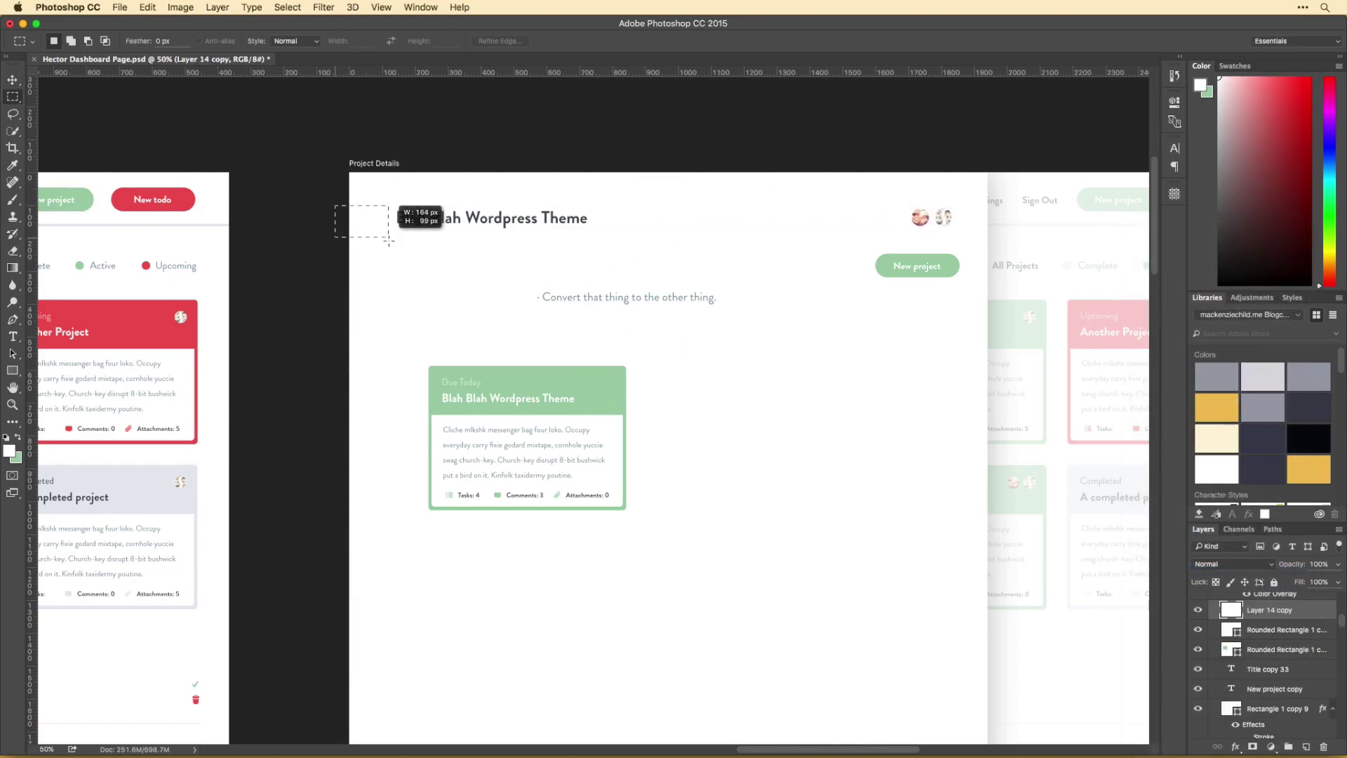
mouse_move(397, 260)
mouse_down()
mouse_move(330, 351)
mouse_move(397, 346)
mouse_move(396, 276)
mouse_up()
drag(31, 399, 397, 395)
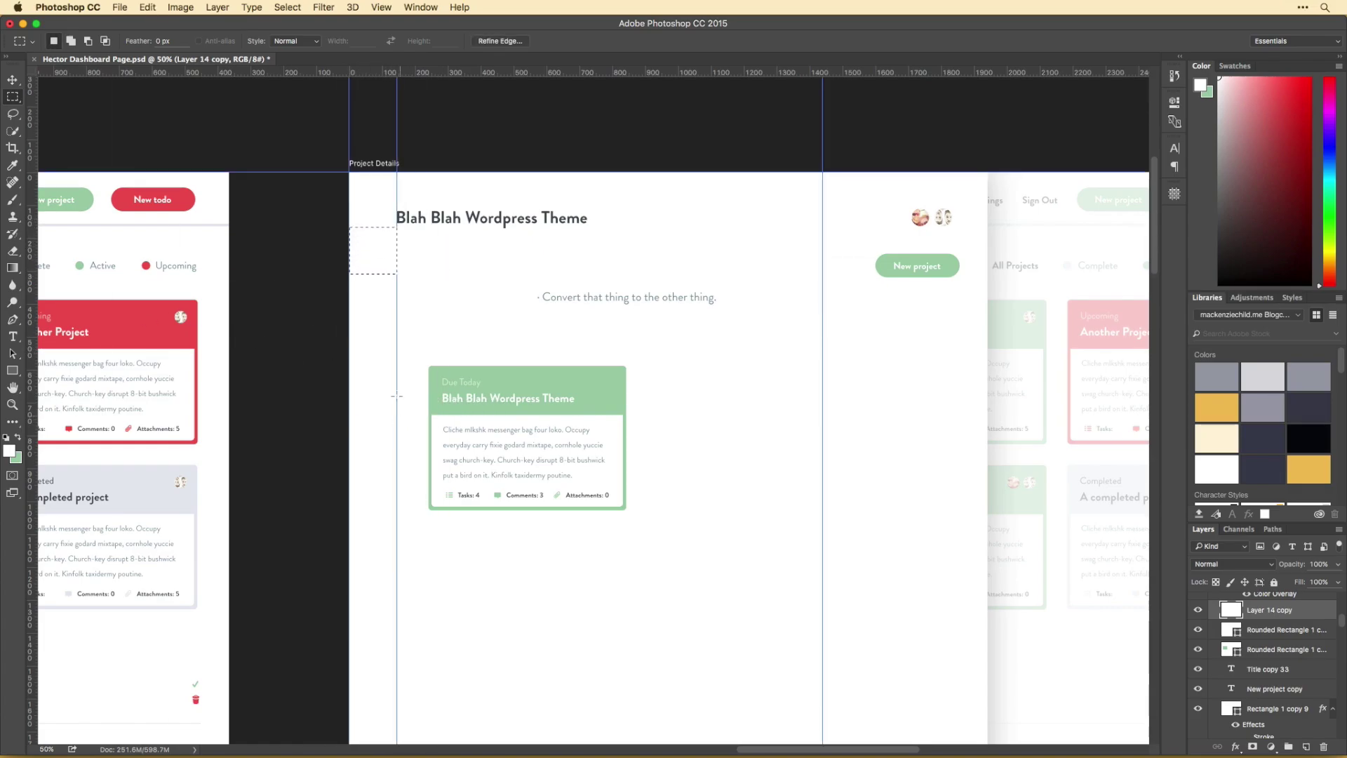
drag(383, 204, 957, 192)
drag(822, 372, 938, 385)
key(super+d)
key(v)
Align the project title and the two avatars to the top and side margin guides.
scroll(907, 273, right, 3)
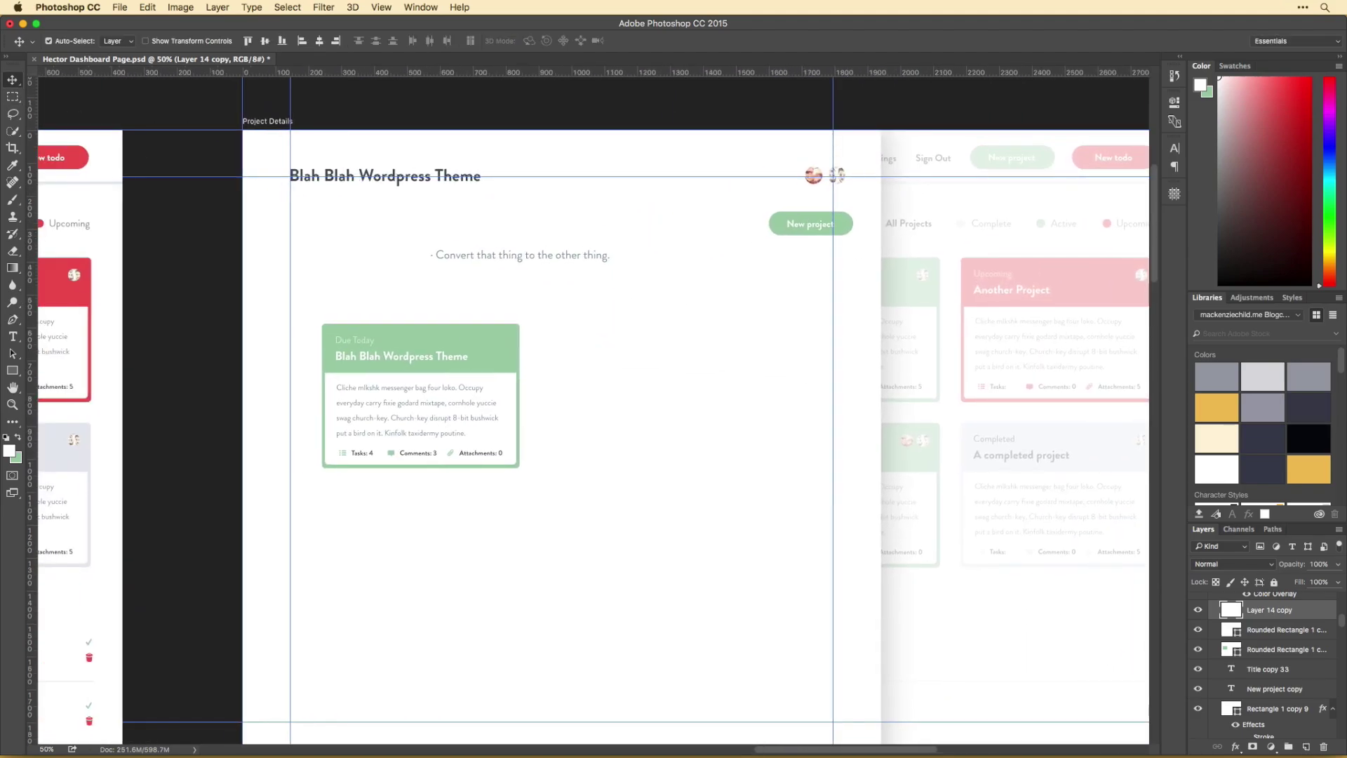
scroll(819, 241, left, 2)
drag(495, 175, 497, 183)
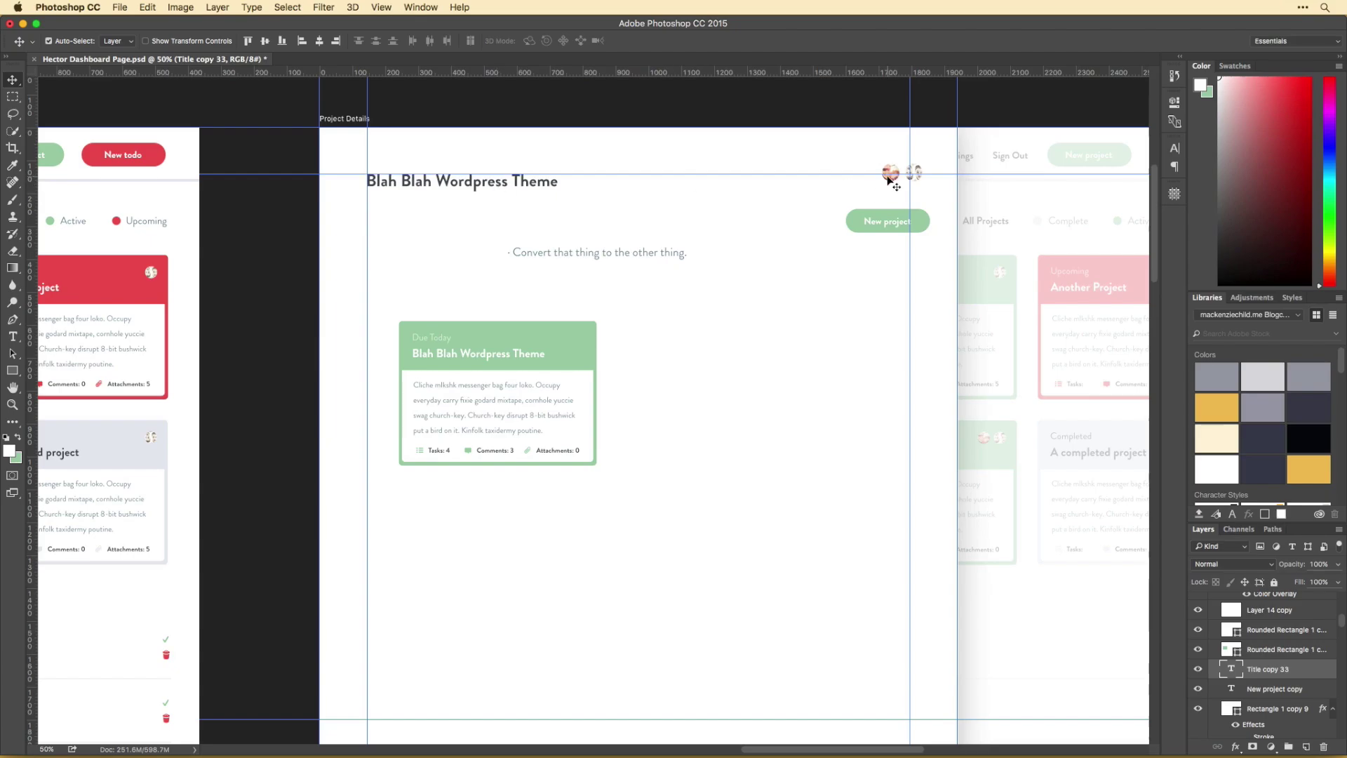
drag(888, 180, 877, 190)
Move the card's Tasks, Comments and Attachments row up beside the avatars and scale it up.
scroll(898, 204, left, 2)
scroll(898, 204, down, 1)
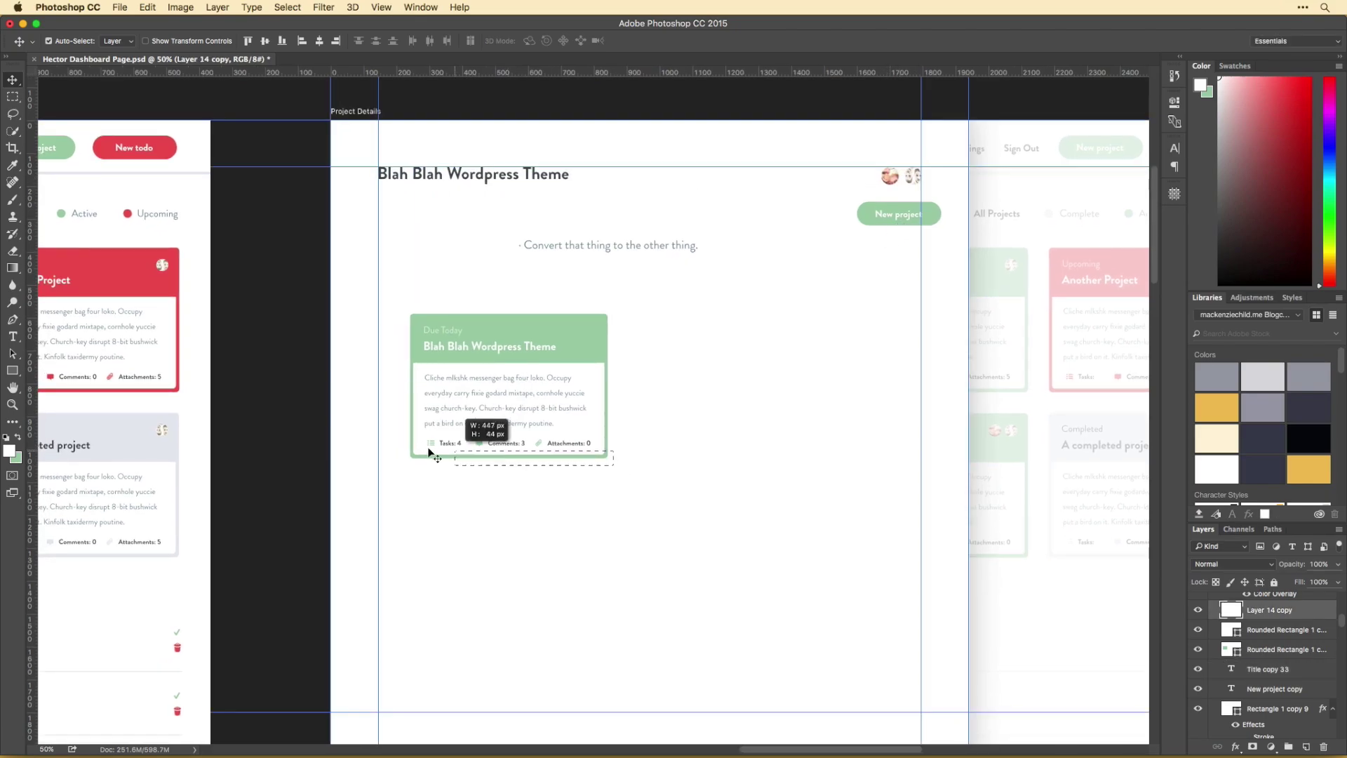
drag(430, 452, 581, 209)
key(ctrl+t)
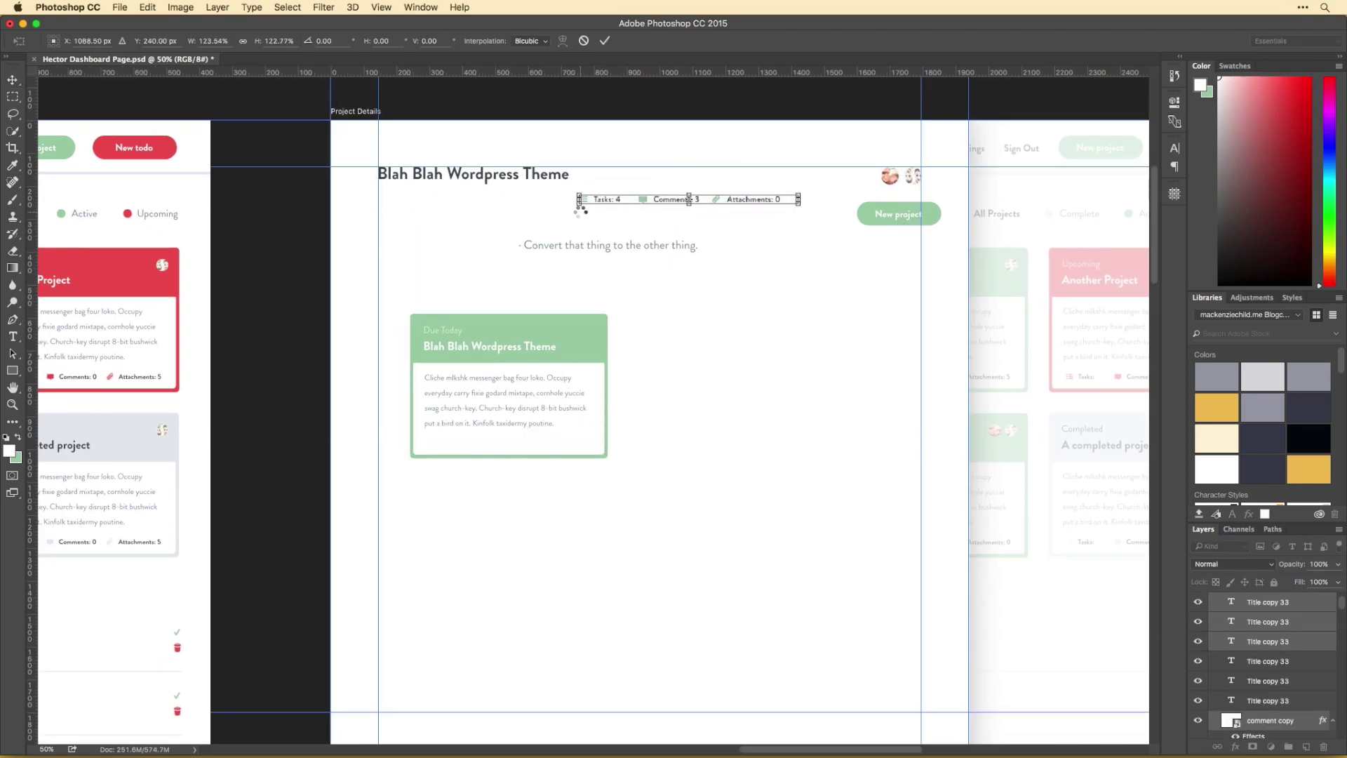
drag(660, 247, 633, 188)
key(Return)
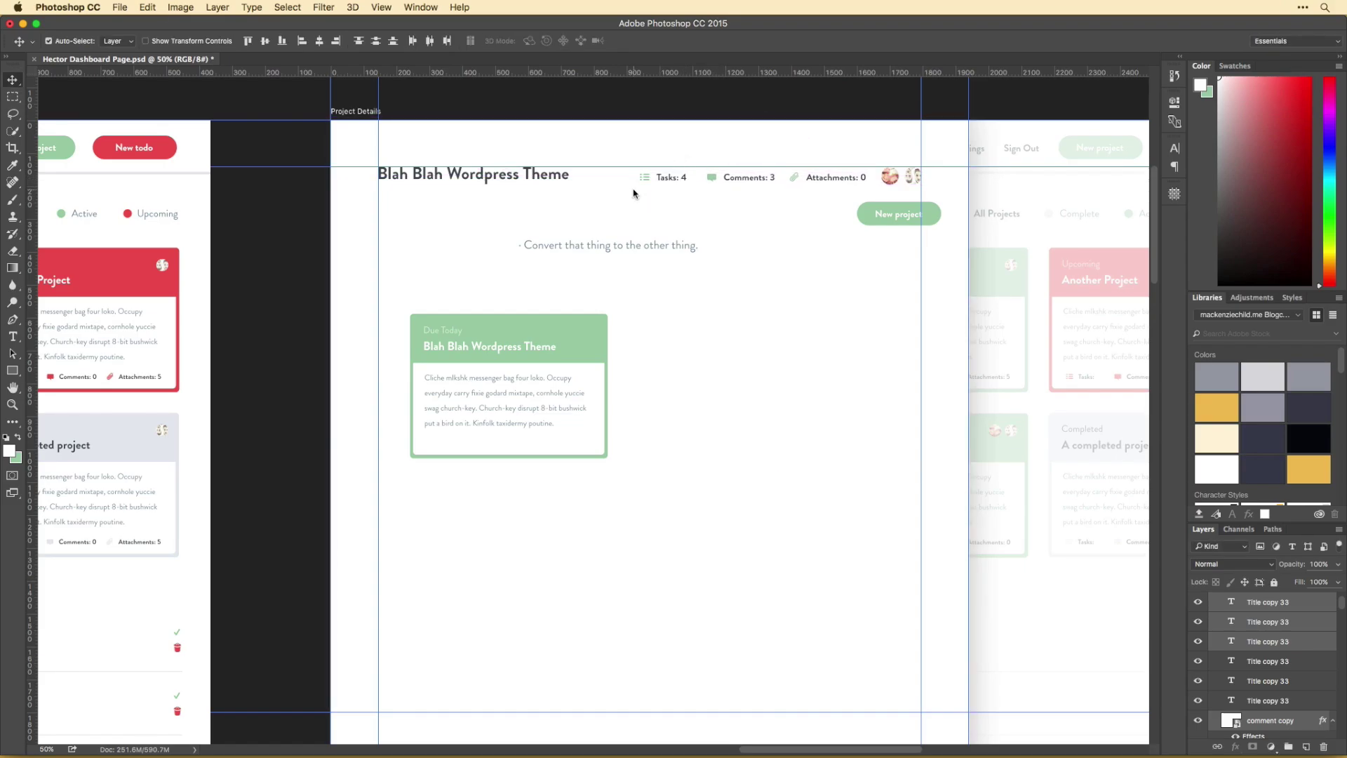
Nudge the Tasks, Comments and Attachments row and the title into line with the avatars and hide the guides.
key(Left)
key(Left)
click(558, 176)
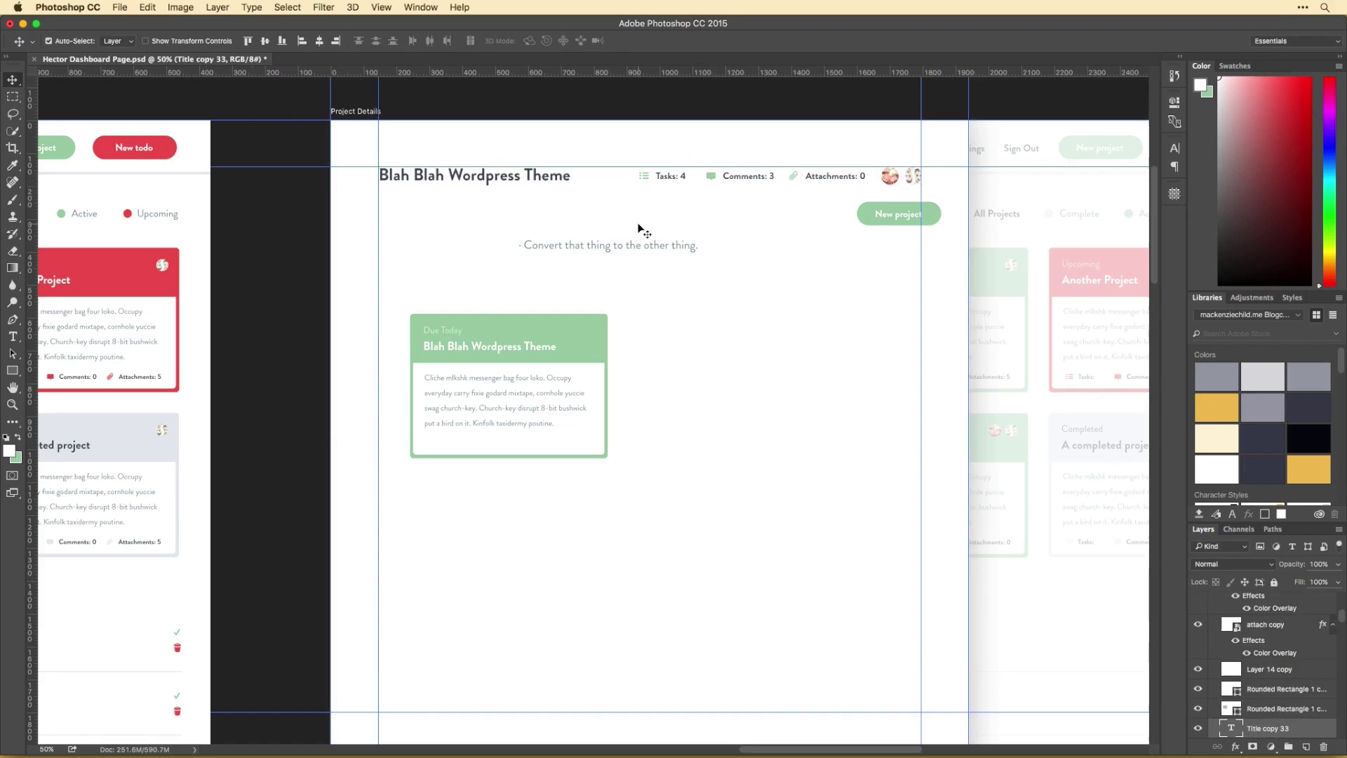
key(super+semicolon)
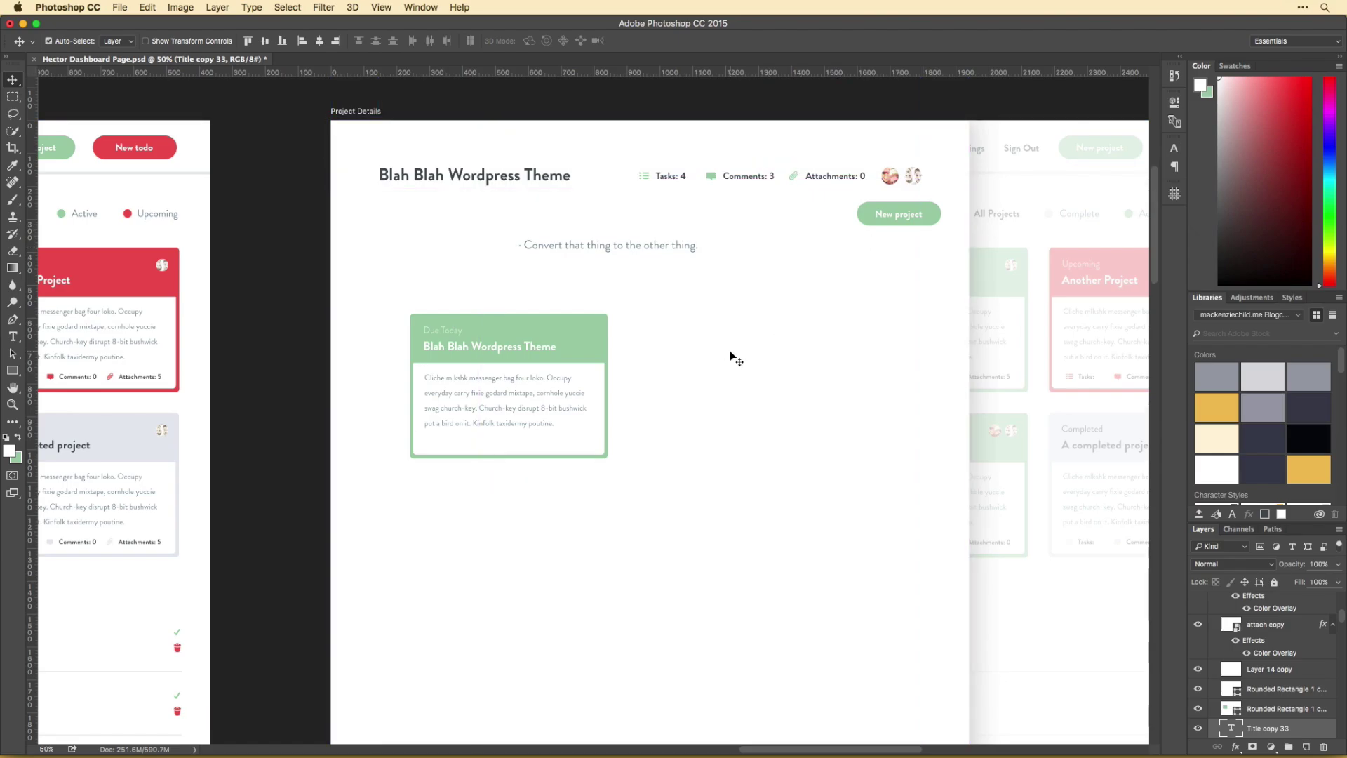
Switch to Chrome, search for "hipster" and copy a passage of filler text from the generator page.
key(super+Tab)
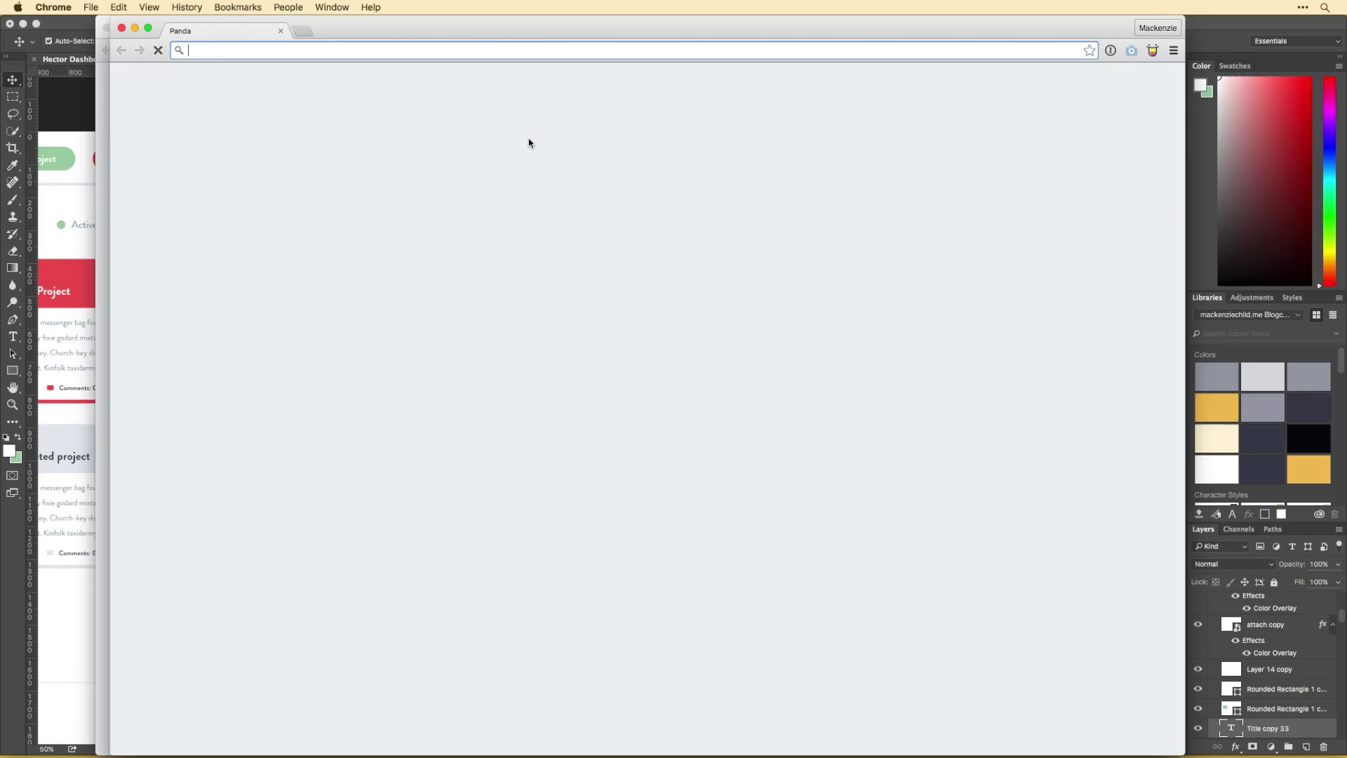
text(hipster)
key(Return)
click(472, 503)
drag(376, 400, 894, 481)
key(super+c)
key(super+Tab)
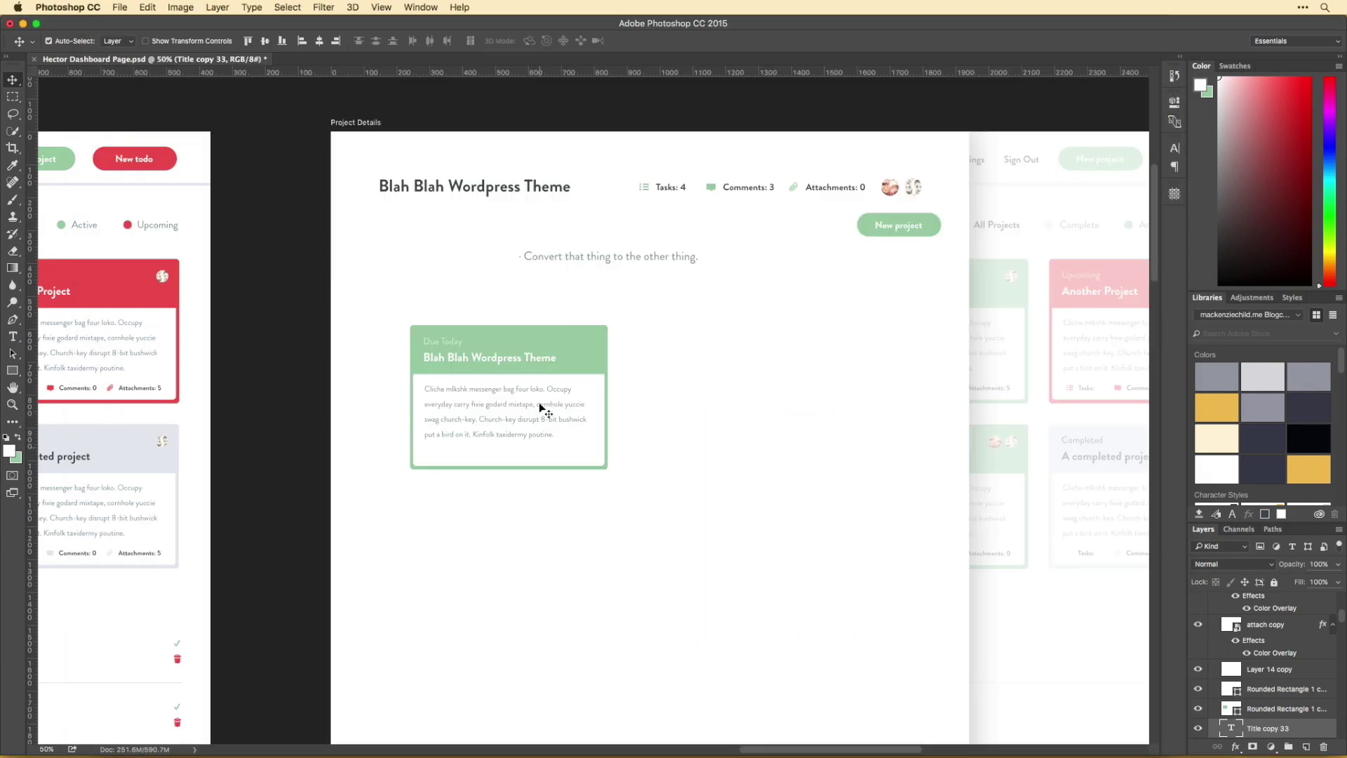
Replace the "Convert that thing to the other thing." text with the copied filler paragraph in a wider box beneath the project title.
key(t)
drag(517, 253, 835, 310)
key(super+v)
mouse_move(517, 253)
mouse_down()
mouse_move(379, 187)
mouse_move(376, 219)
mouse_up()
drag(610, 309, 618, 290)
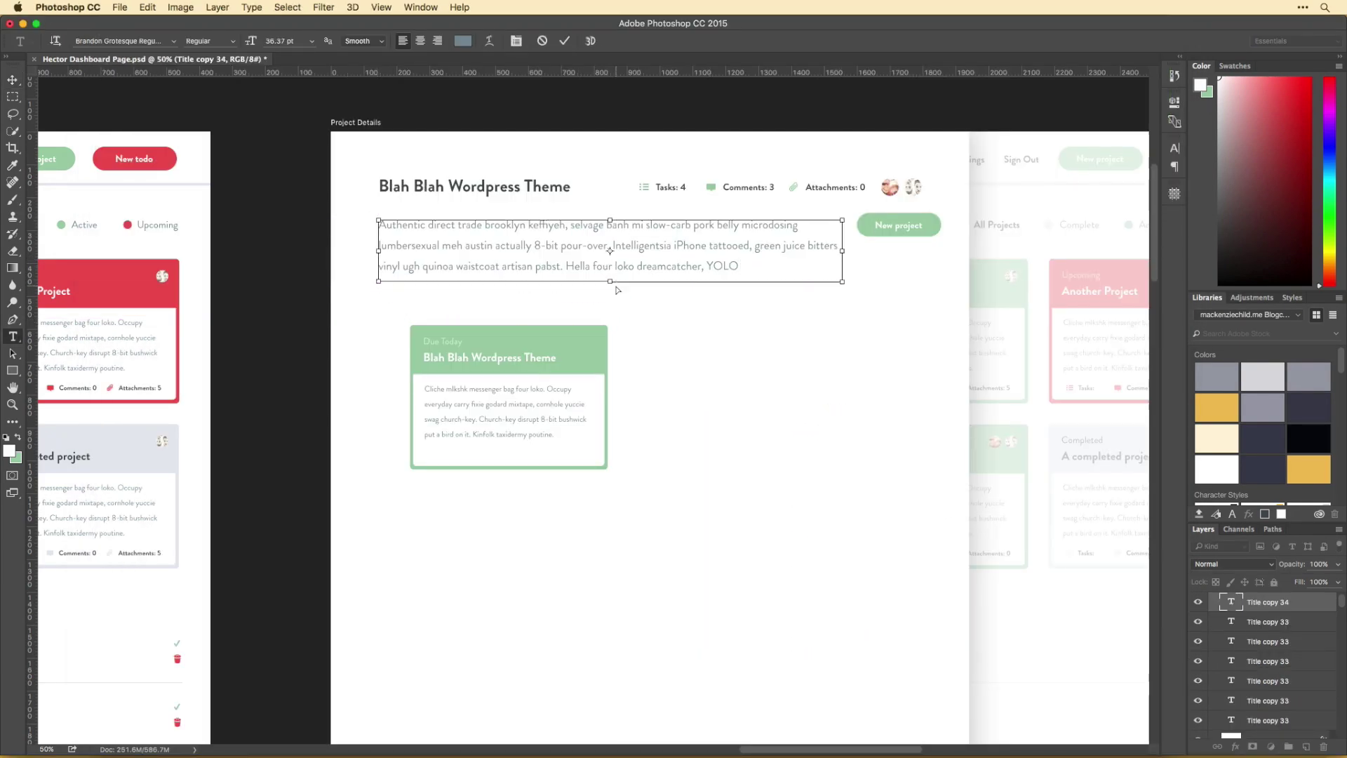
Narrow the description text box and remove "Hella four loko dreamcatcher," from the paragraph.
drag(842, 251, 800, 251)
key(super+Return)
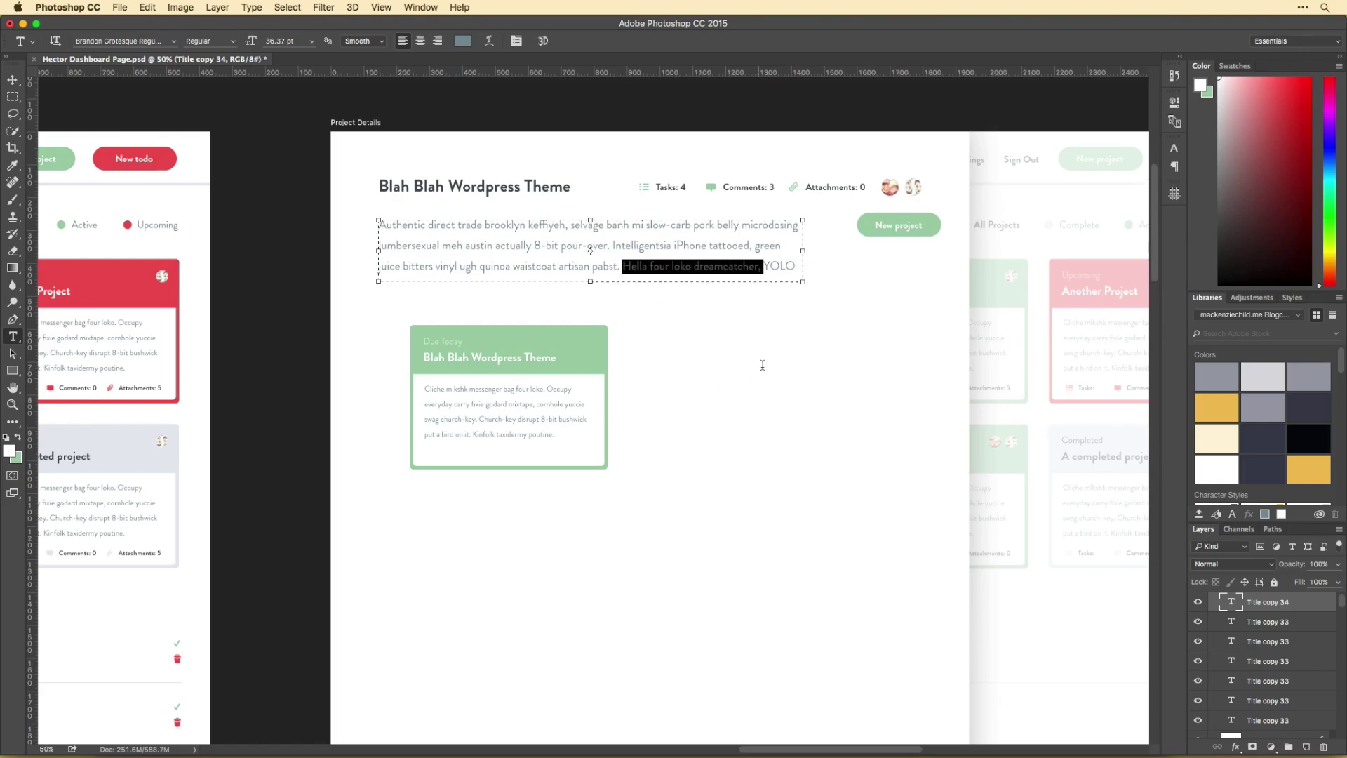
key(BackSpace)
key(super+Return)
Move the New project button under the description, aligned with the left margin, and shift the paragraph down to leave space below the title.
key(v)
drag(907, 216, 425, 319)
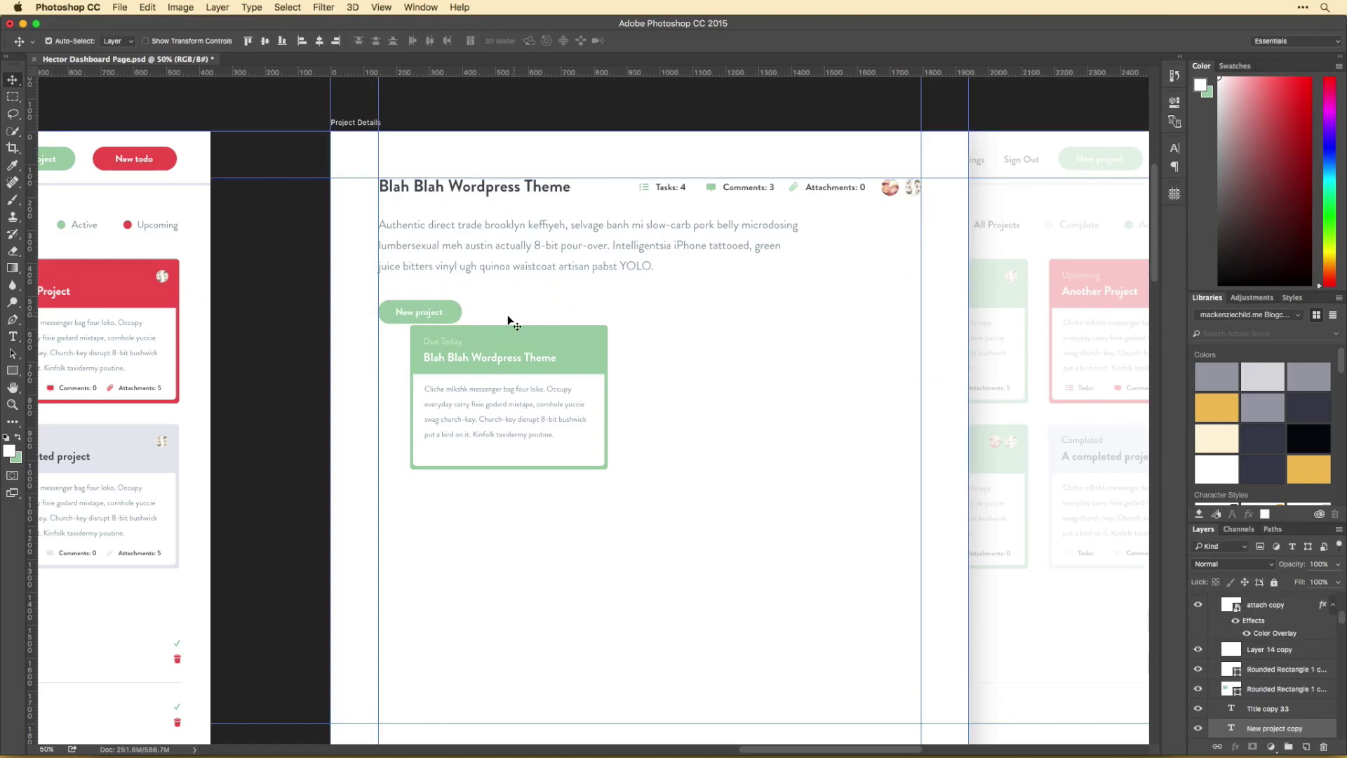
scroll(535, 265, down, 1)
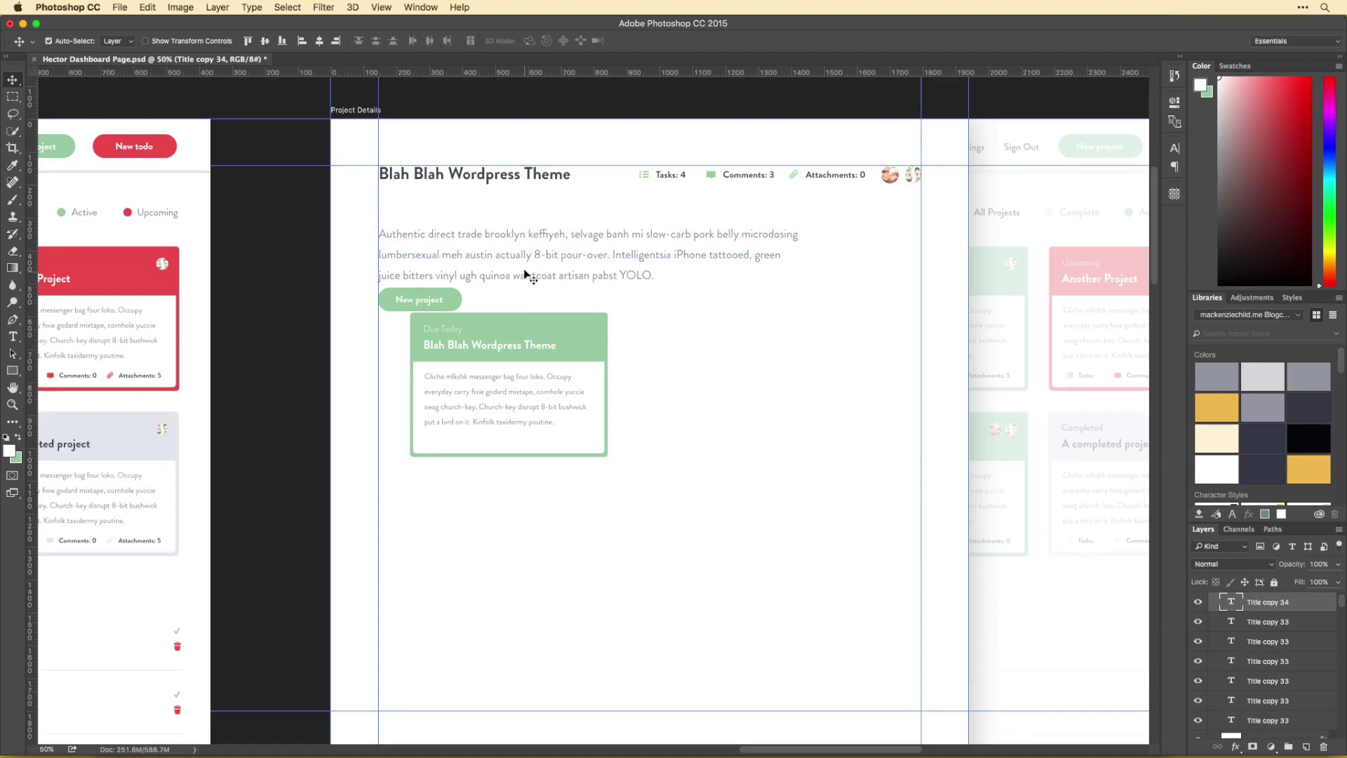
Add a "Due Today" line directly under the project title, coloured with the red of the New todo button.
key(t)
drag(379, 199, 802, 260)
key(super+a)
click(464, 40)
click(134, 146)
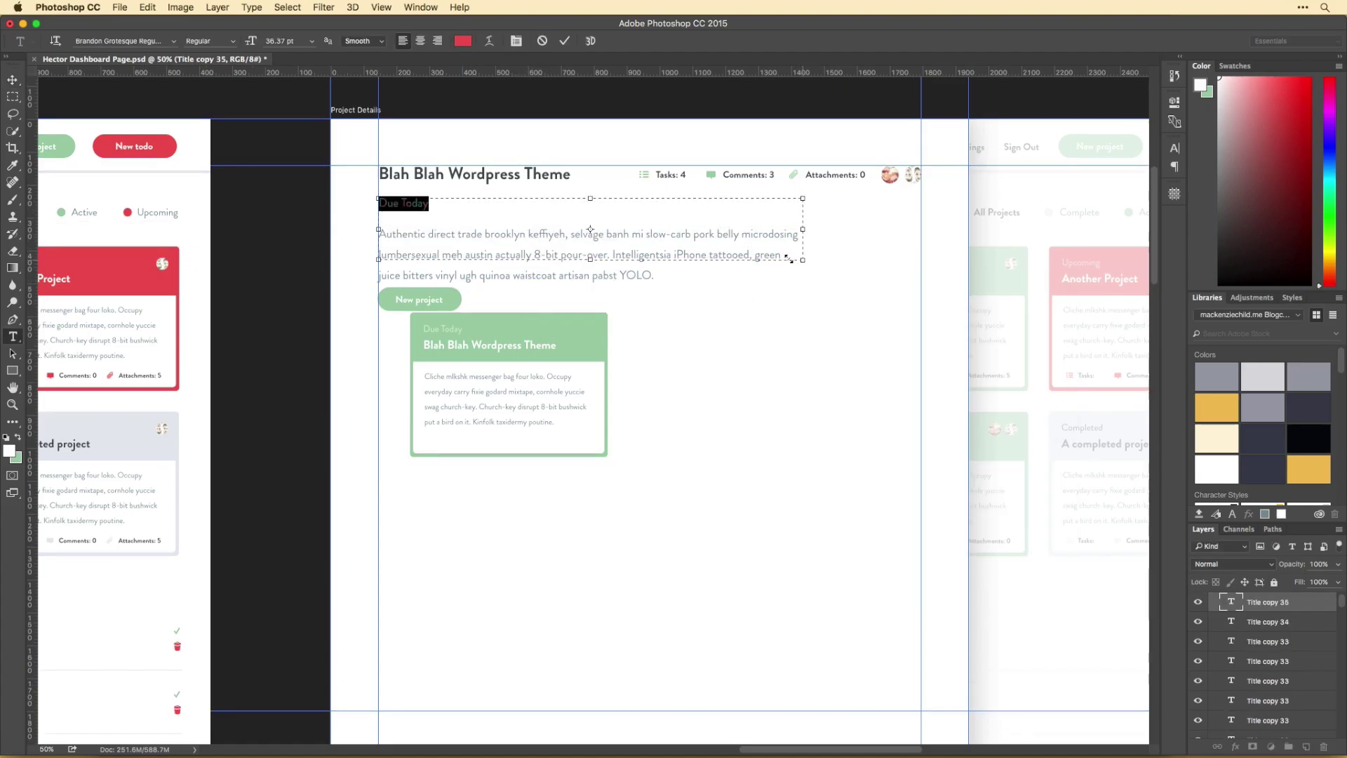
click(1010, 313)
key(super+Return)
key(v)
key(shift+Up)
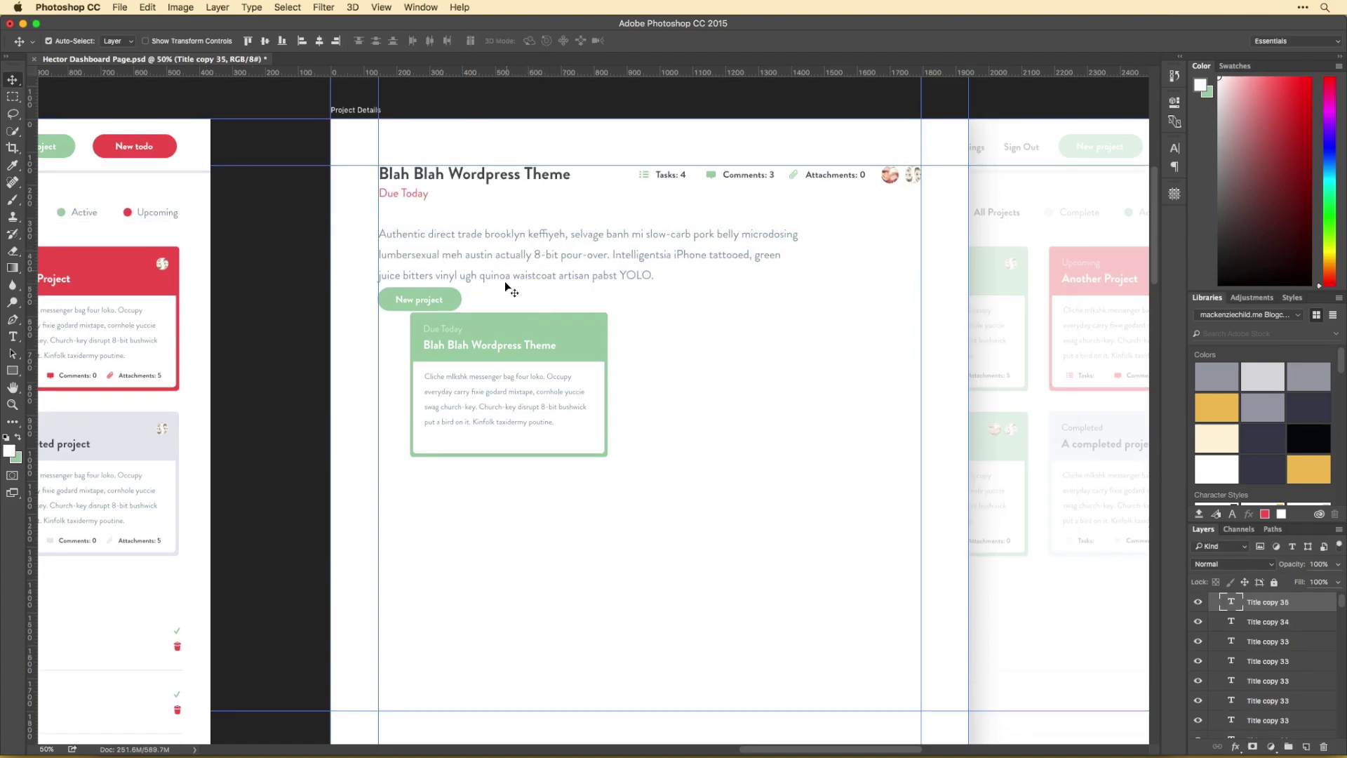
Delete the rest of the green project card from the Project Details artboard.
click(414, 322)
key(Delete)
key(Delete)
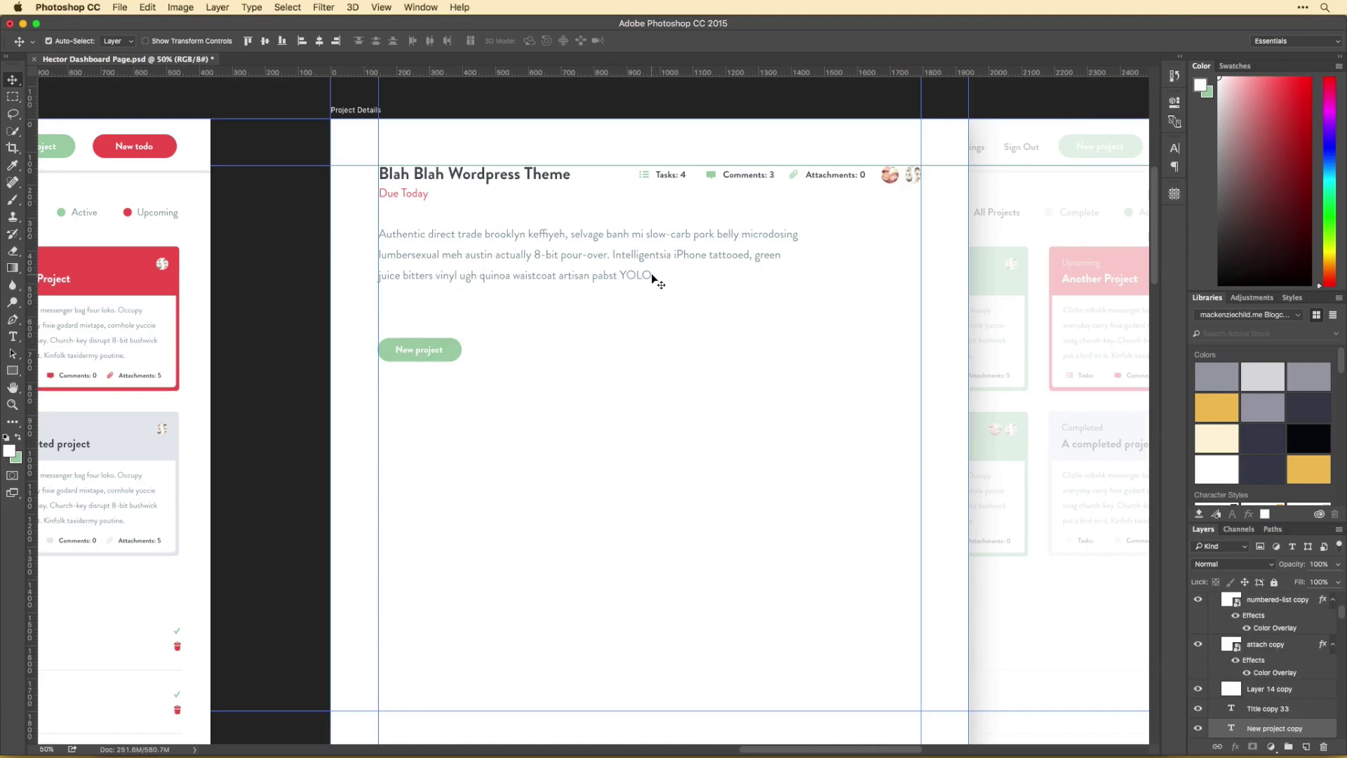
Stack the Tasks, Comments and Attachments counts vertically to the right of the description paragraph.
drag(719, 174, 645, 194)
drag(797, 174, 833, 236)
Move the New project button up beside the avatars in the title row and relabel it "Complete".
drag(419, 350, 819, 176)
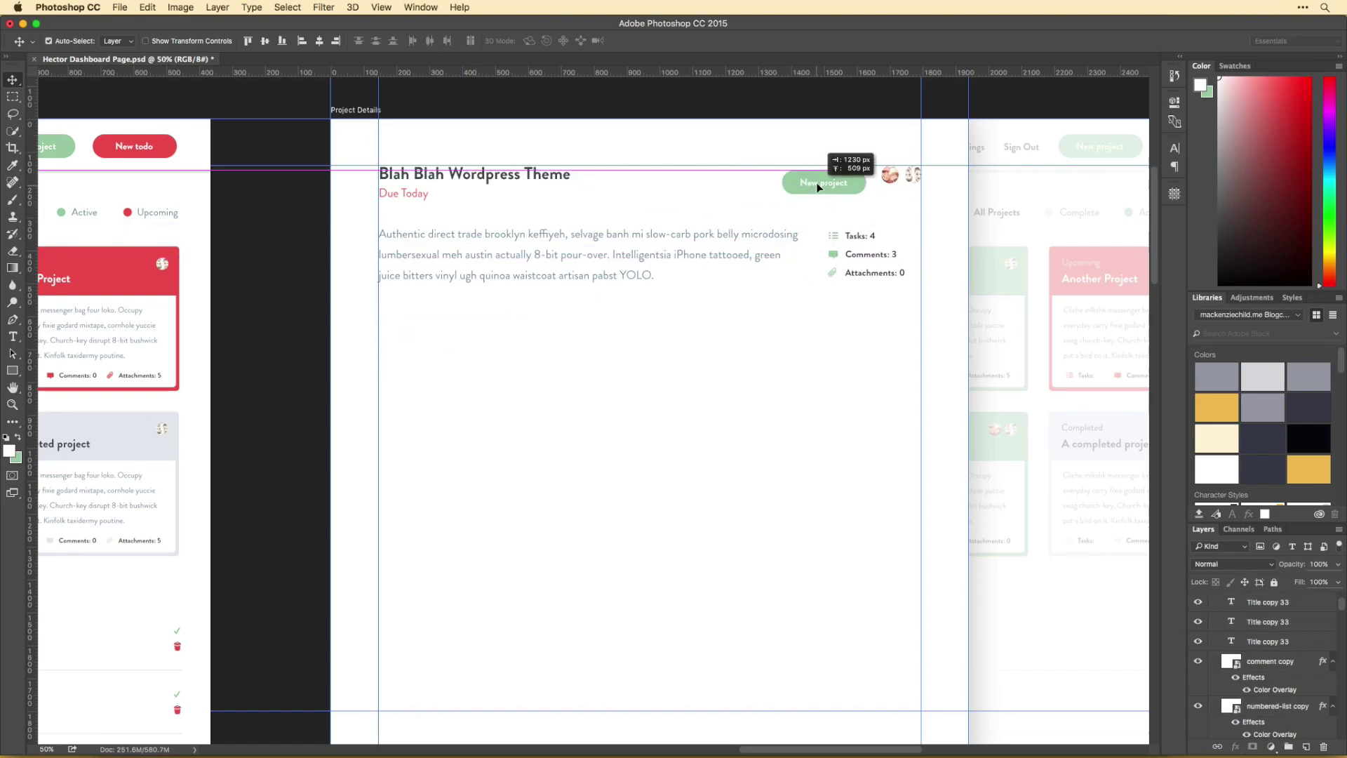
double_click(821, 177)
text(Complete)
key(ctrl+Return)
key(v)
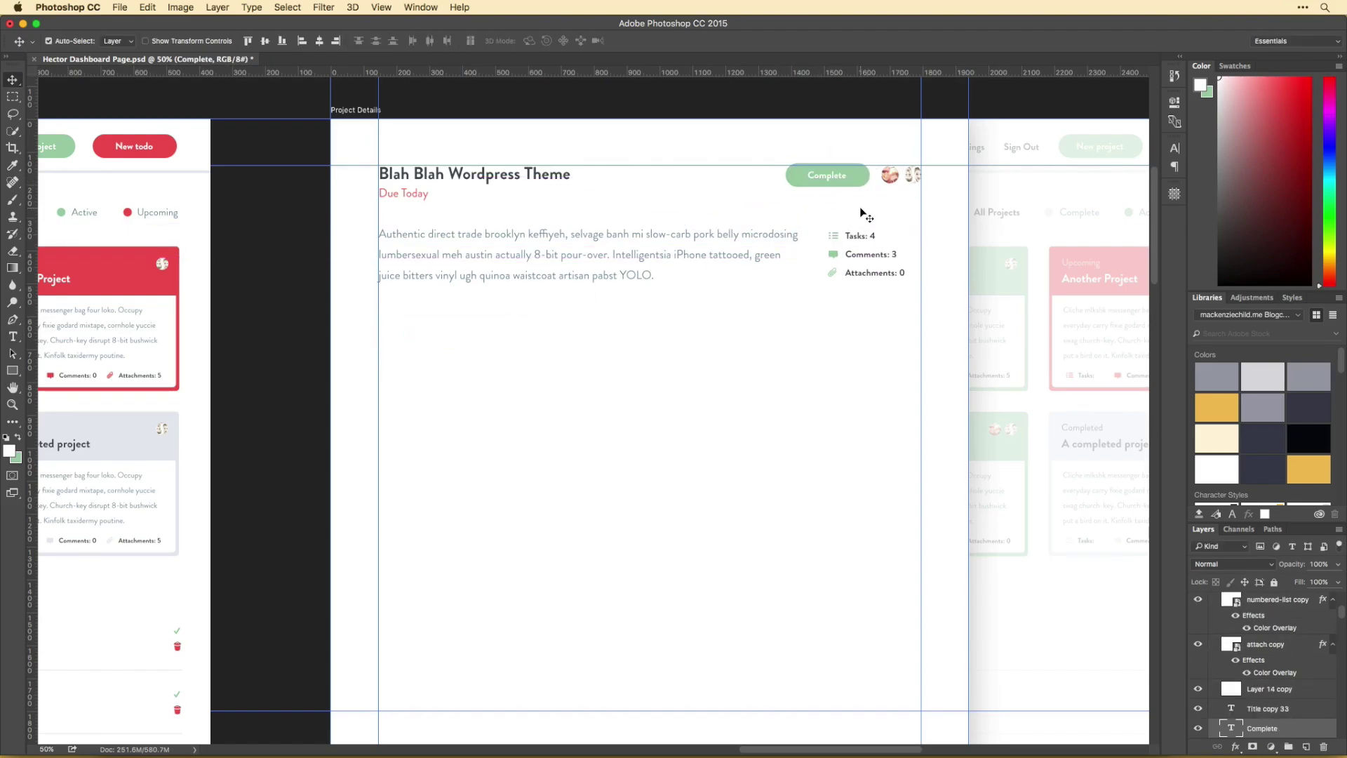
Place the avatars right after the project title and align the Complete button and the stacked counts toward the right margin.
drag(901, 175, 609, 173)
drag(839, 187, 891, 187)
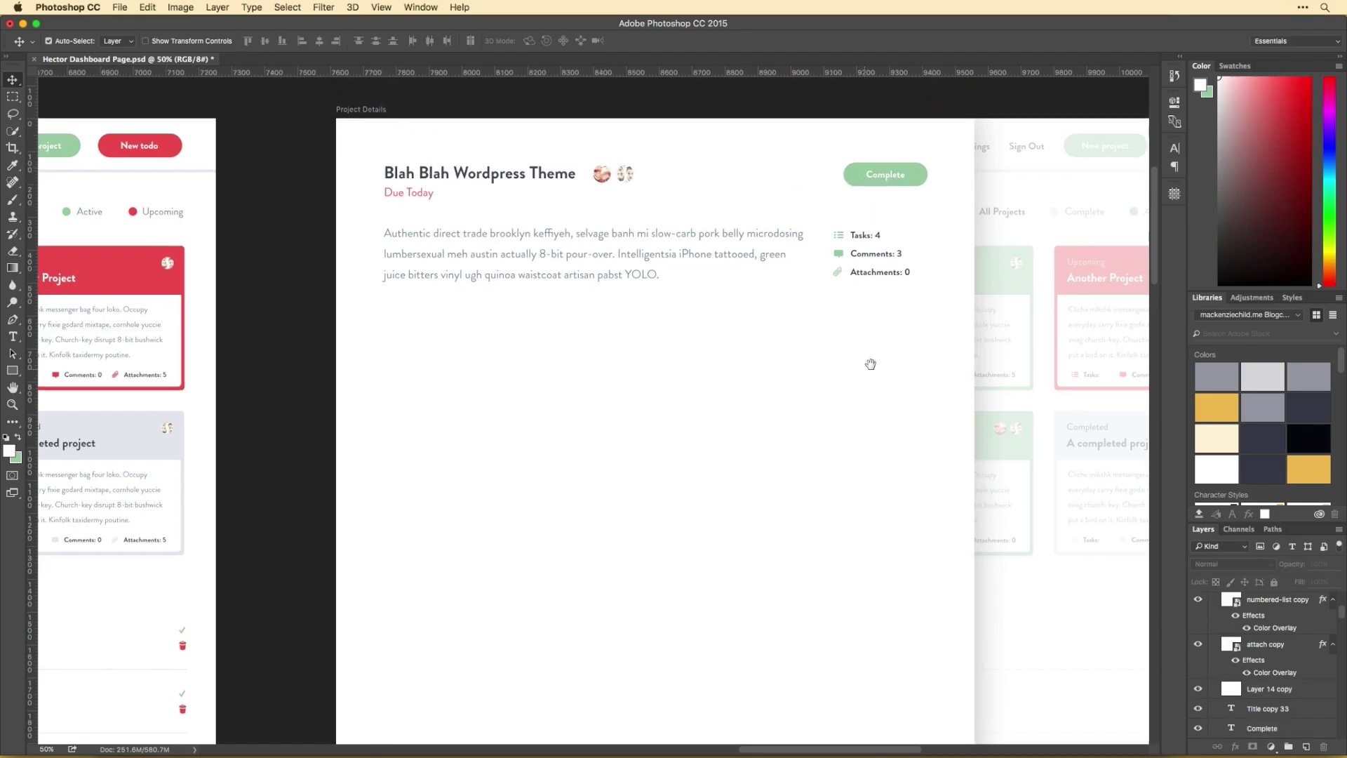
scroll(868, 361, left, 2)
mouse_move(856, 228)
mouse_down()
mouse_move(870, 230)
mouse_move(866, 246)
mouse_up()
Copy the Todos section from the Dashboard artboard to Project Details and place it below the description, near the left margin.
scroll(833, 322, left, 2)
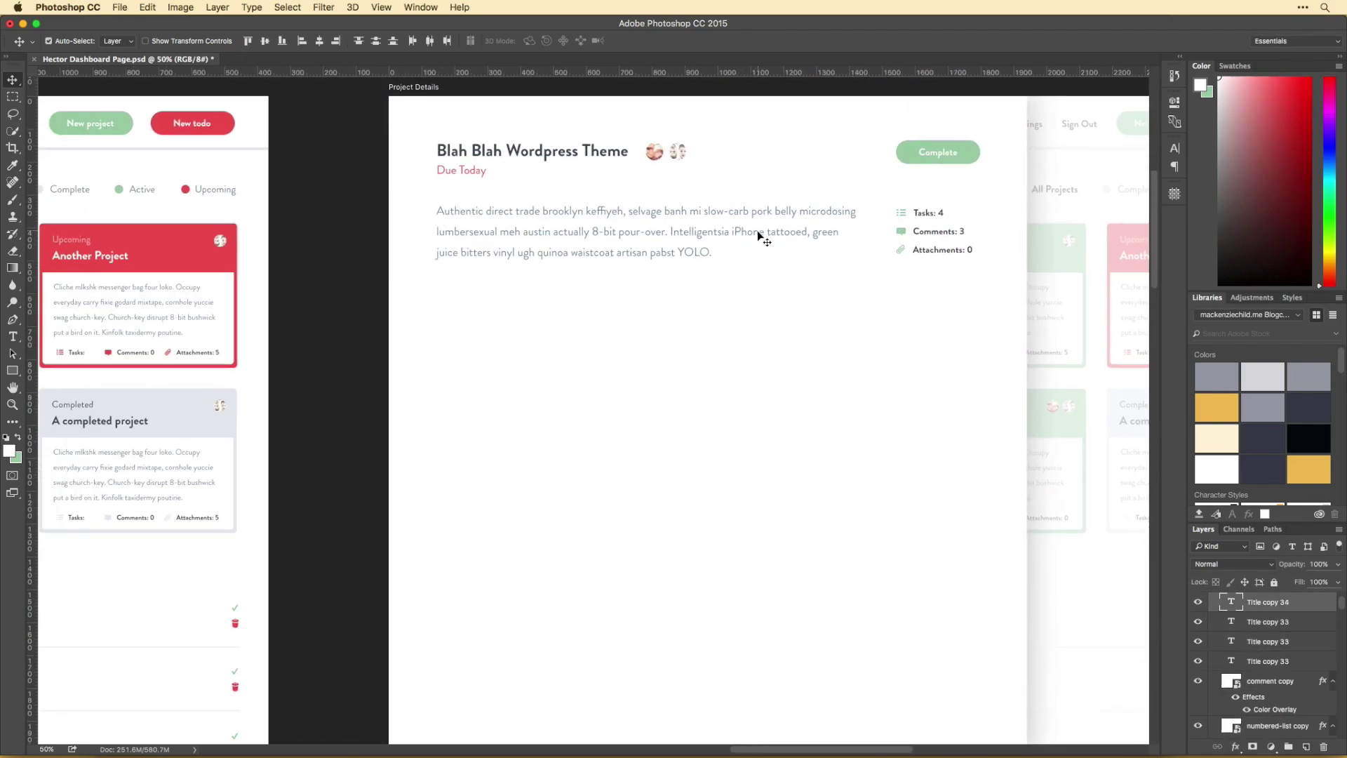
scroll(252, 357, left, 8)
scroll(253, 357, down, 4)
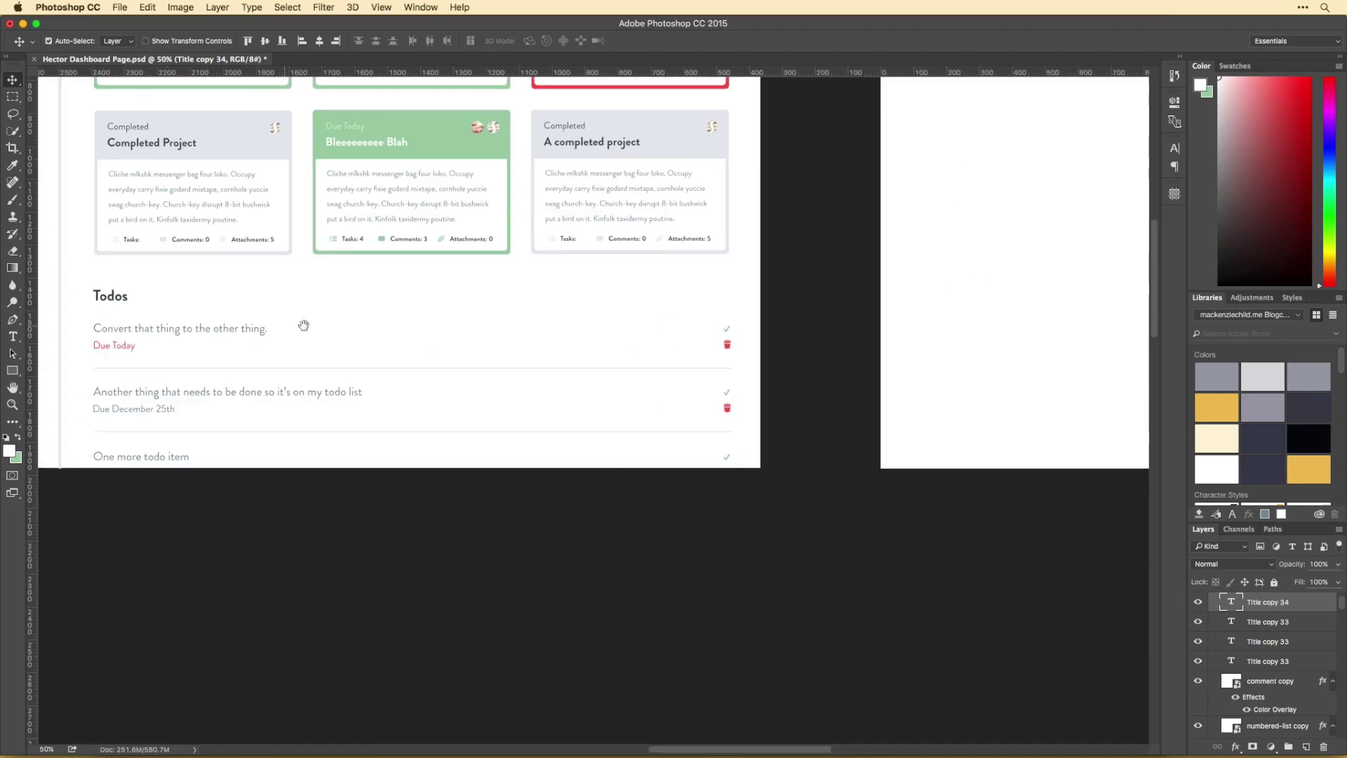
drag(98, 279, 778, 458)
drag(421, 329, 1066, 221)
scroll(544, 361, left, 6)
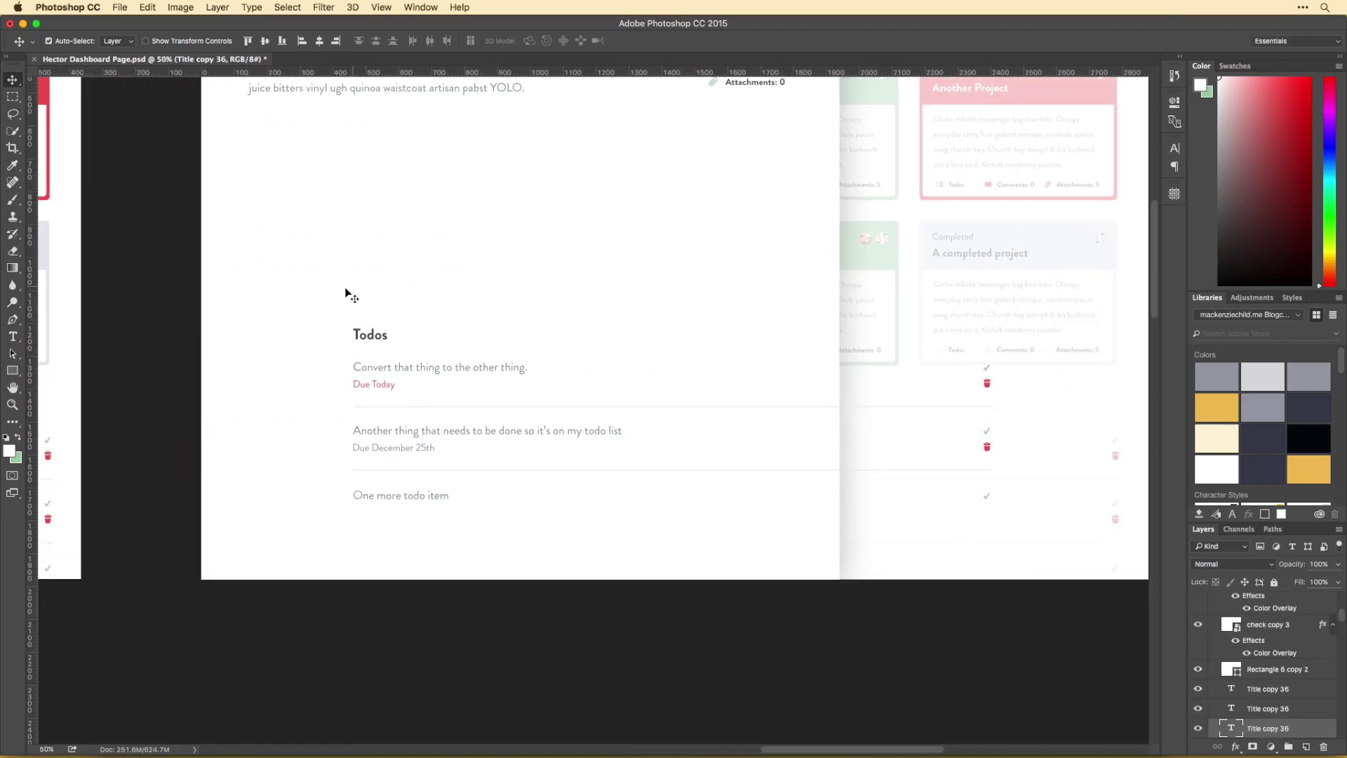
drag(346, 294, 881, 352)
Copy a Todos divider line across the panel below the title header, and shift the description and stacked counts down beneath it.
scroll(772, 372, up, 5)
scroll(772, 372, left, 2)
click(684, 397)
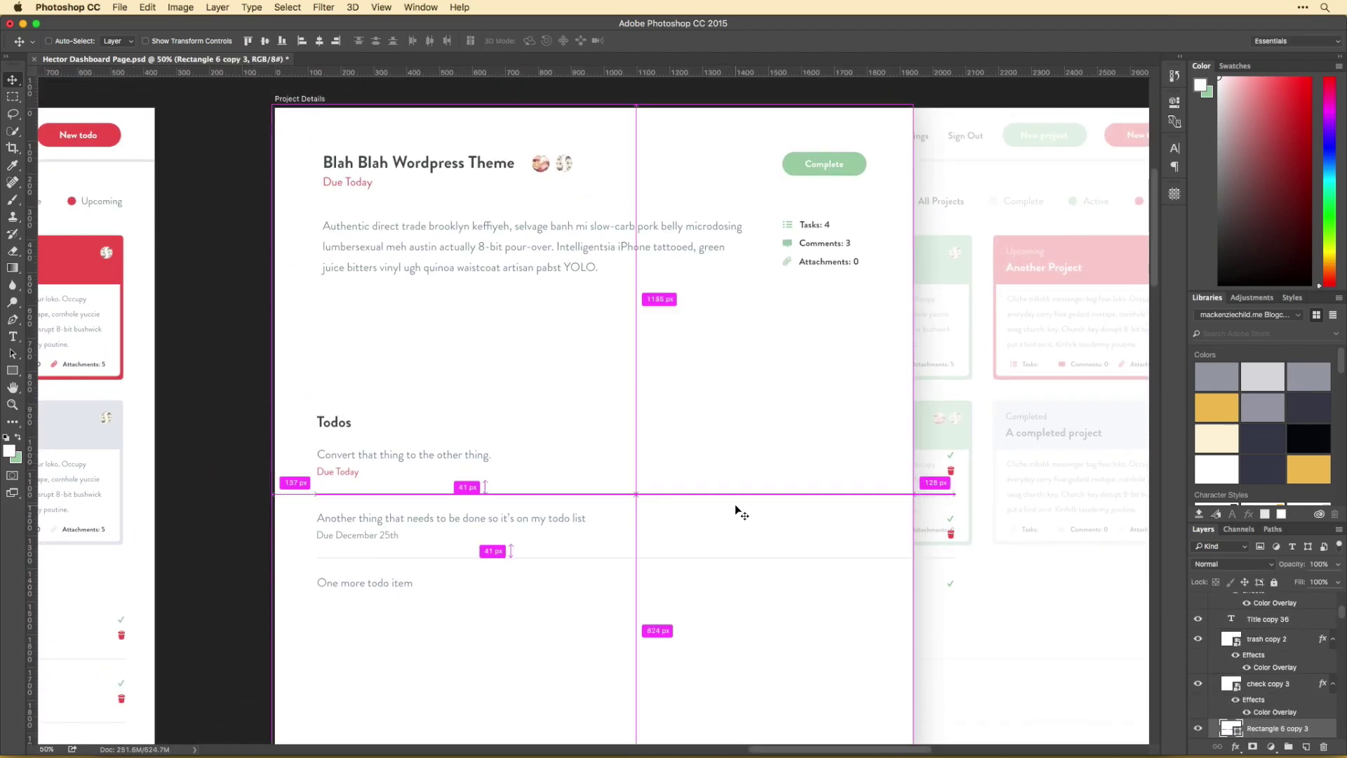
key(super+t)
drag(662, 383, 663, 205)
key(Return)
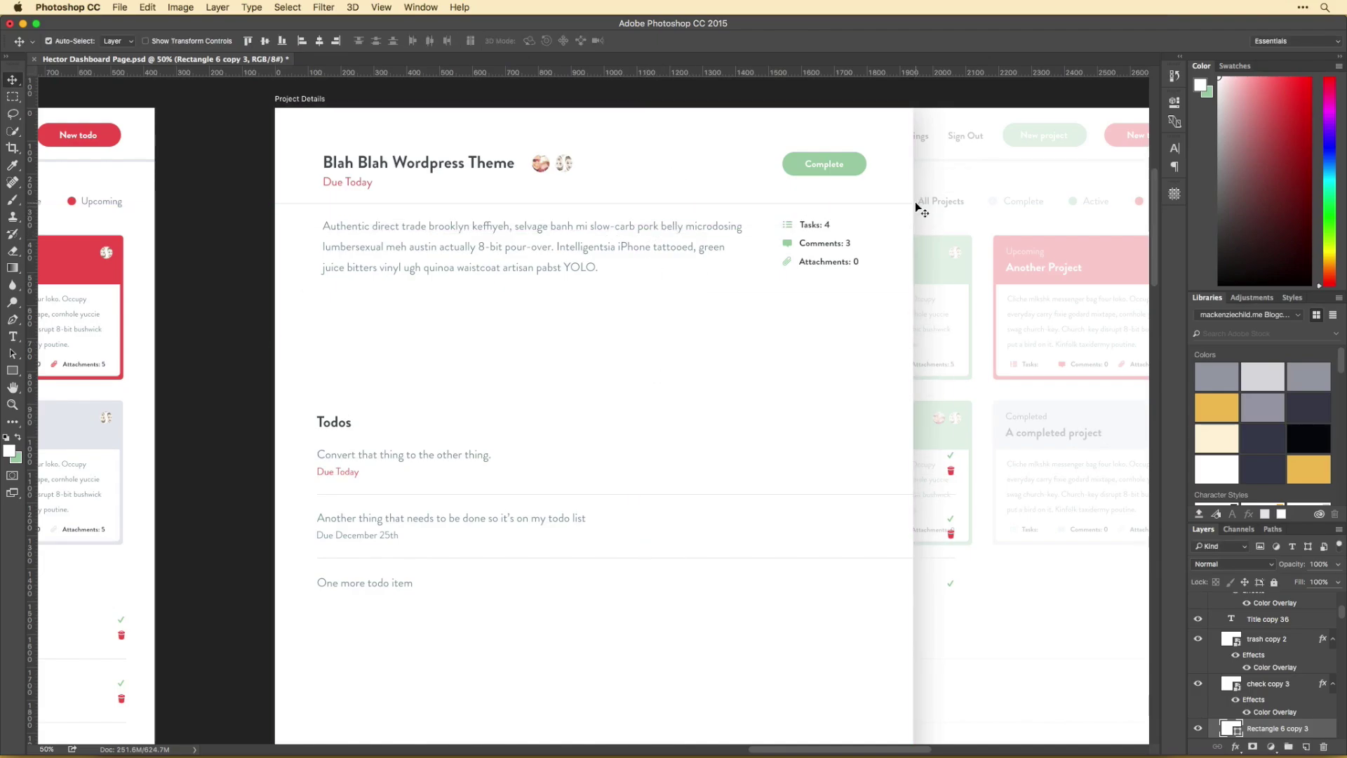
drag(893, 283, 571, 227)
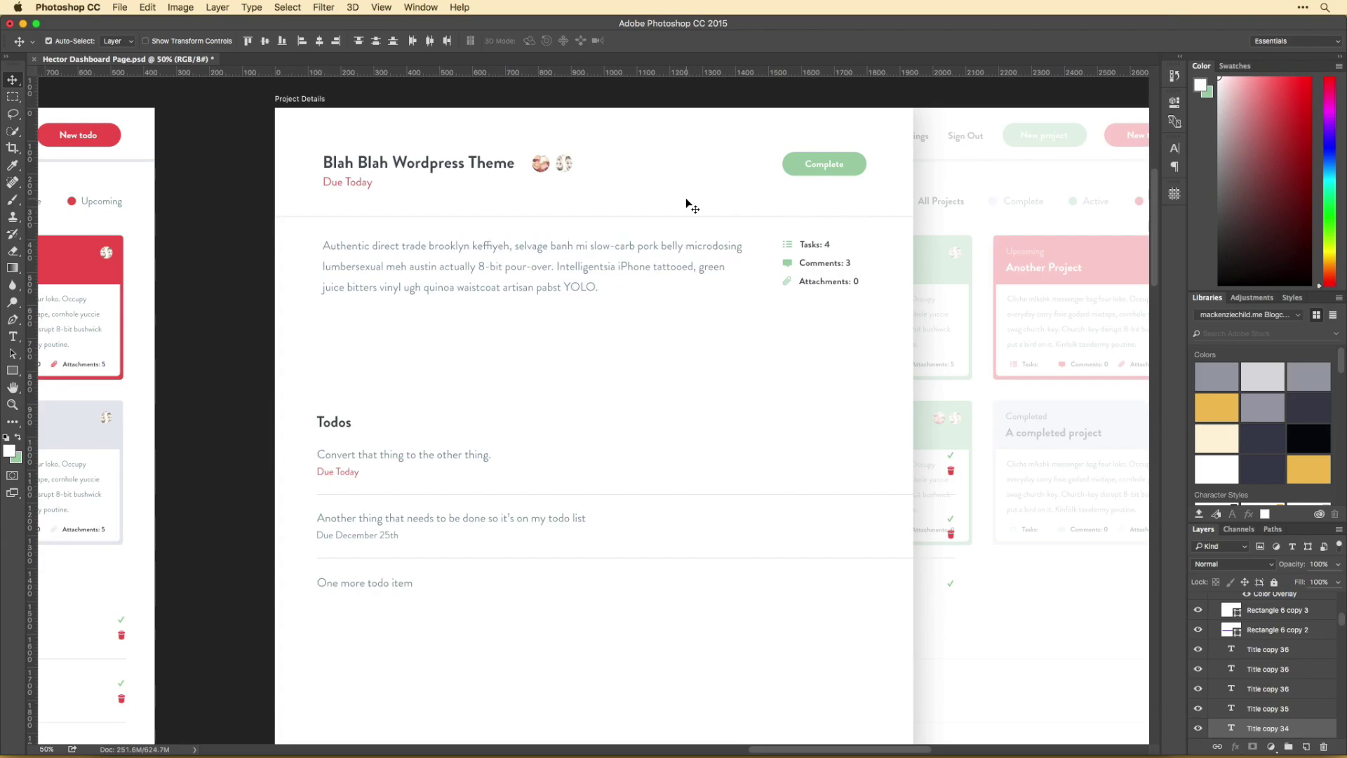
Shift the title row, divider, description and stacked counts up slightly, and fine-tune the Complete button's vertical position.
scroll(691, 205, up, 2)
click(881, 313)
key(shift+Up)
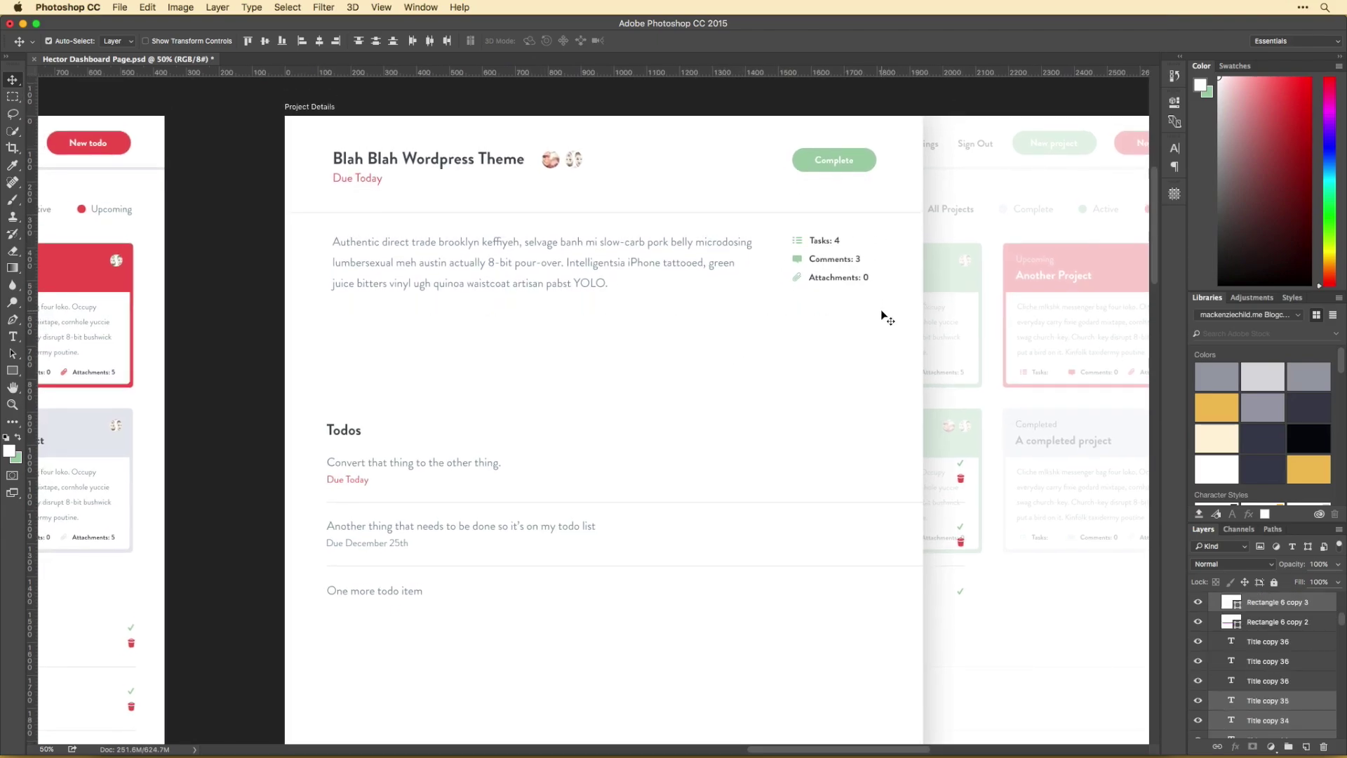
click(849, 156)
scroll(853, 210, left, 3)
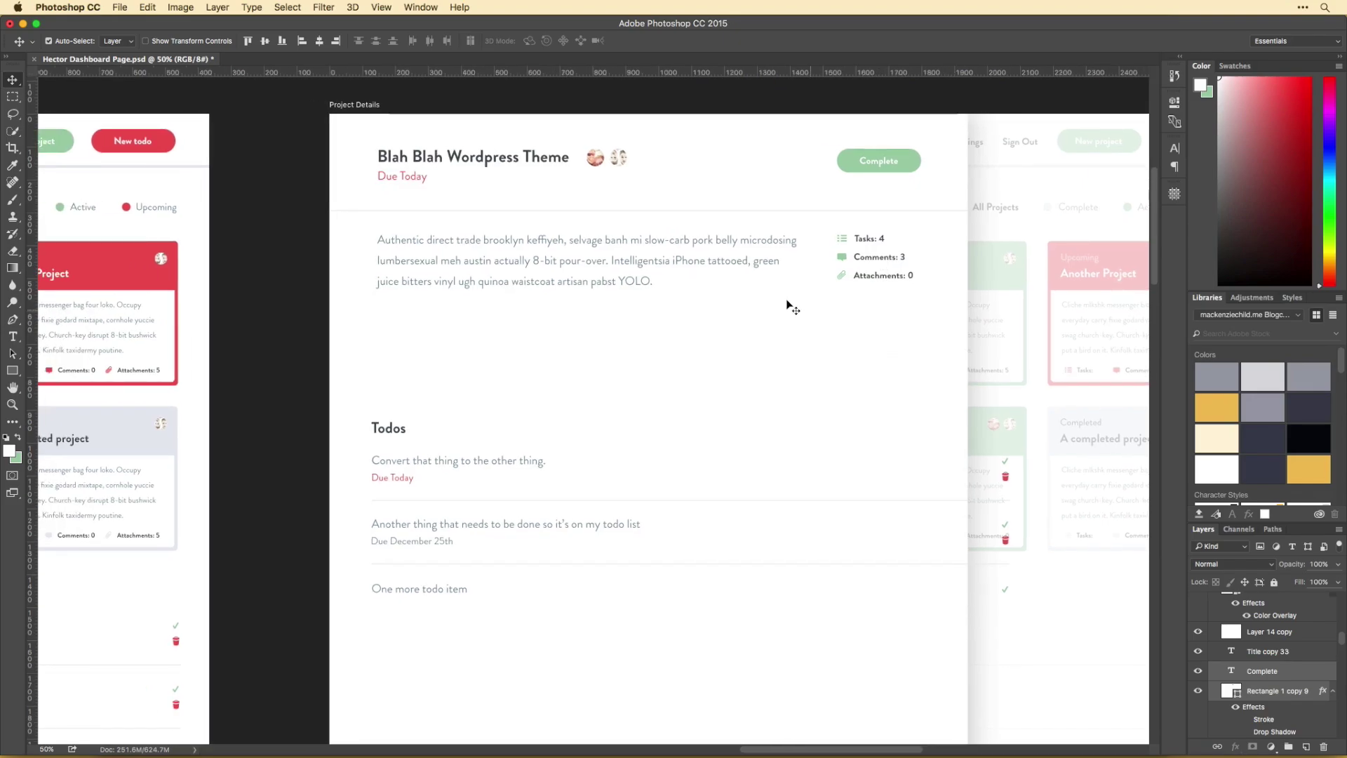
Duplicate the title-row divider and place the copy across the panel below the project description.
scroll(788, 304, right, 2)
drag(333, 204, 338, 217)
key(shift+Down)
key(shift+Down)
key(shift+Down)
key(shift+Down)
key(shift+Down)
key(shift+Down)
key(shift+Down)
key(shift+Down)
key(shift+Down)
key(shift+Down)
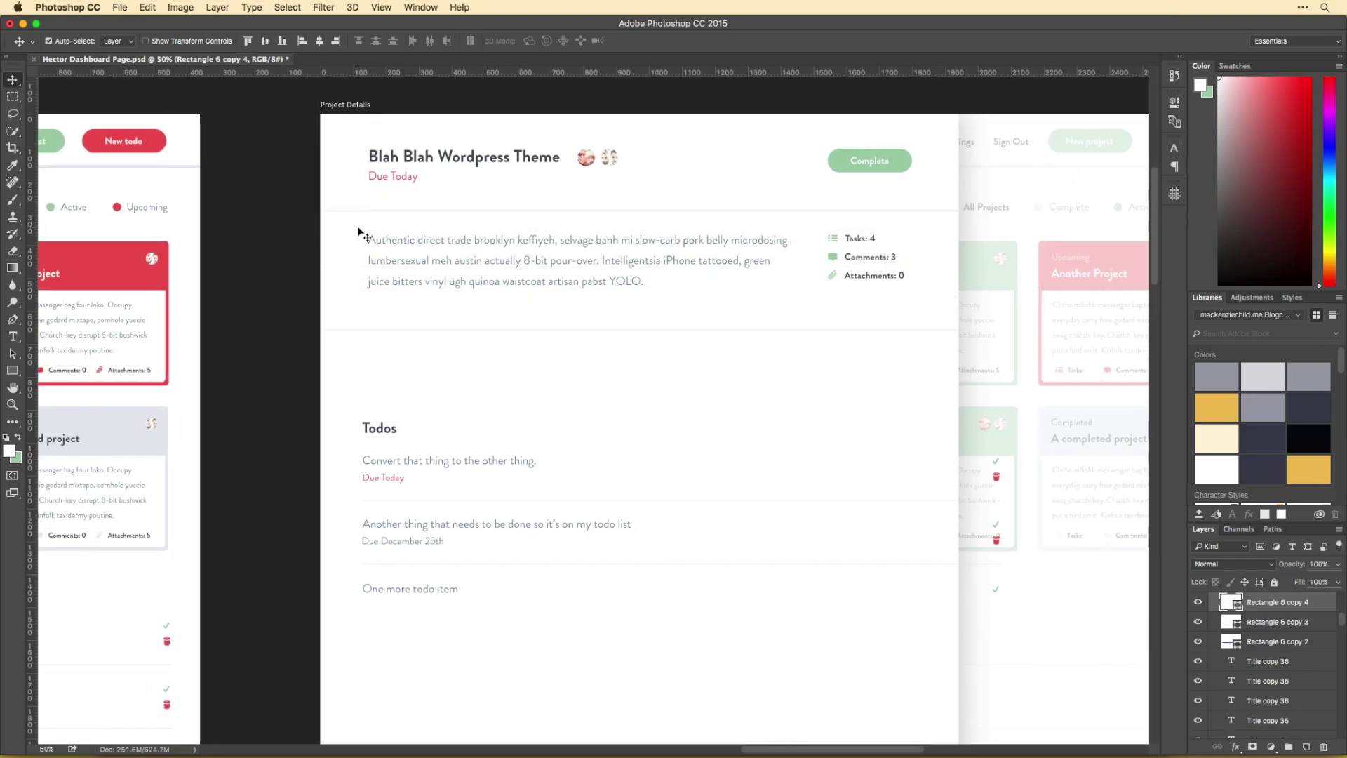
key(shift+Down)
key(shift+Down)
key(shift+Down)
key(shift+Down)
key(shift+Down)
Keep one divider below the description, removing the one under the title row, and move the description and counts up beneath the due date.
key(BackSpace)
click(908, 276)
key(shift+Up)
key(shift+Up)
key(shift+Up)
key(shift+Up)
key(shift+Up)
key(shift+Up)
key(shift+Up)
key(shift+Up)
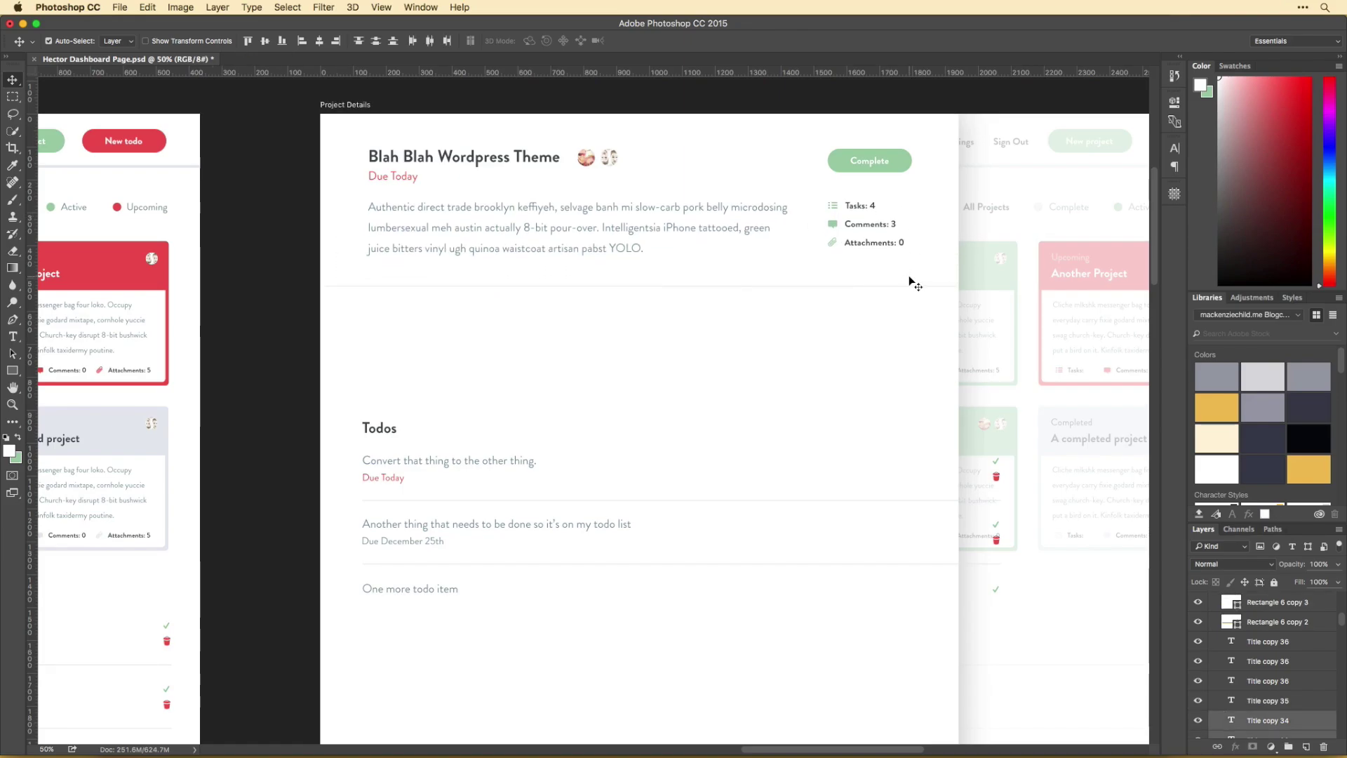
click(839, 300)
scroll(870, 365, left, 3)
scroll(870, 365, down, 2)
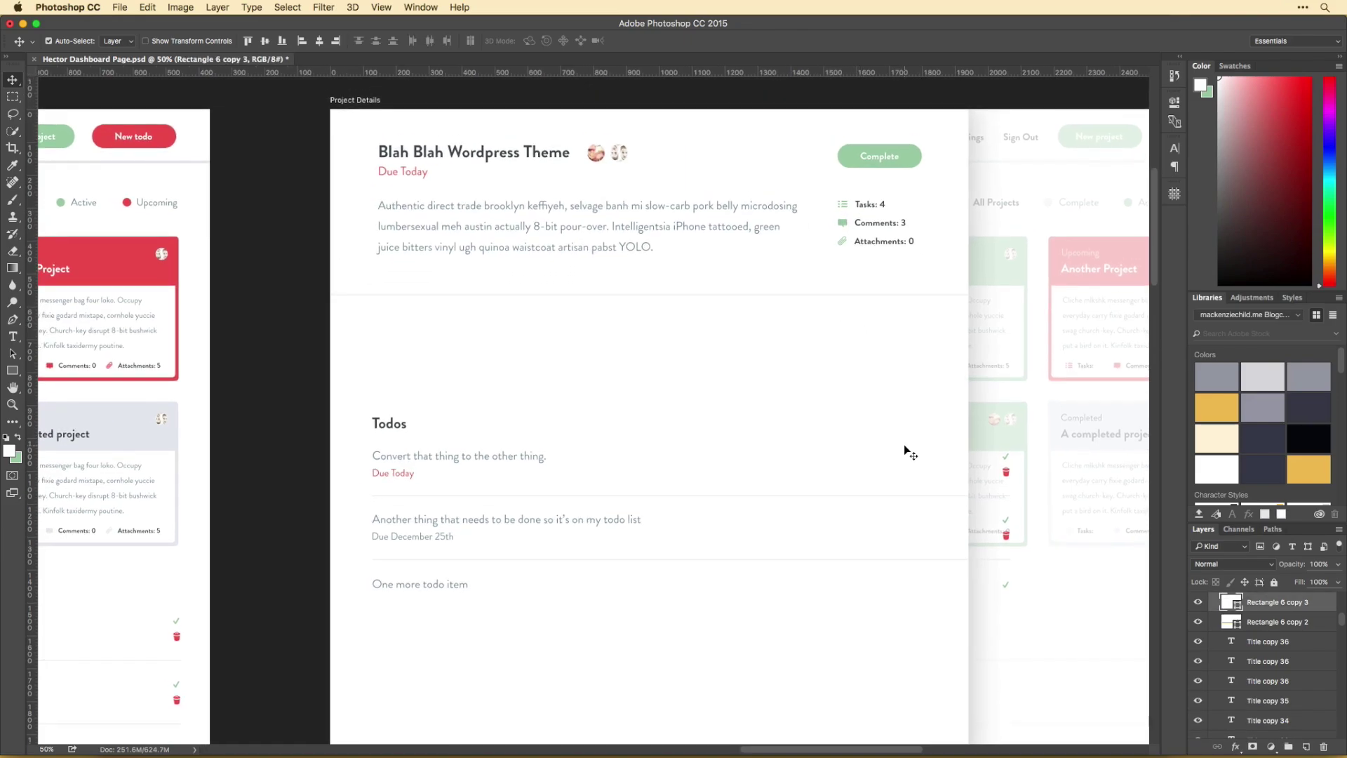
Copy a counts label beside the Complete button, change it to "Edit Project" and "Delete Project", and right-align the text.
drag(885, 191, 792, 143)
double_click(791, 143)
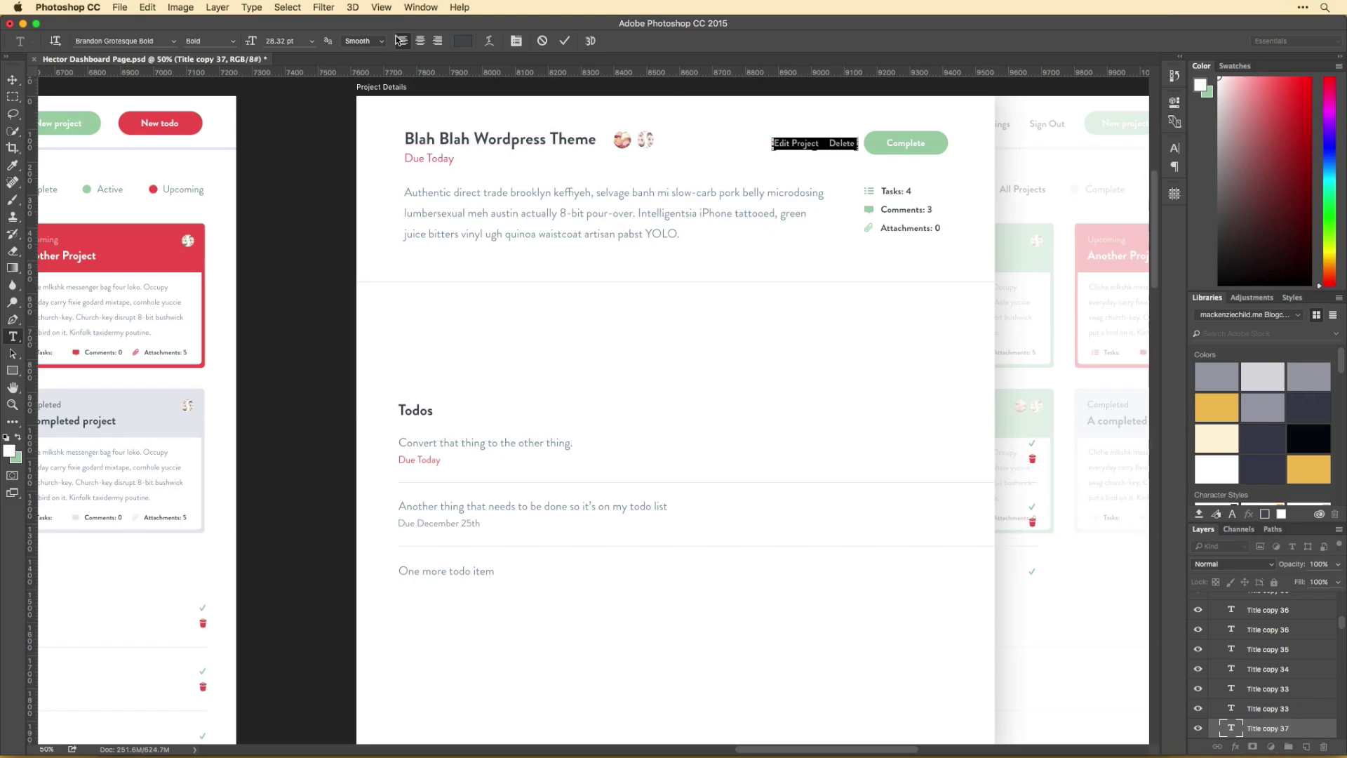
click(437, 40)
click(565, 40)
key(v)
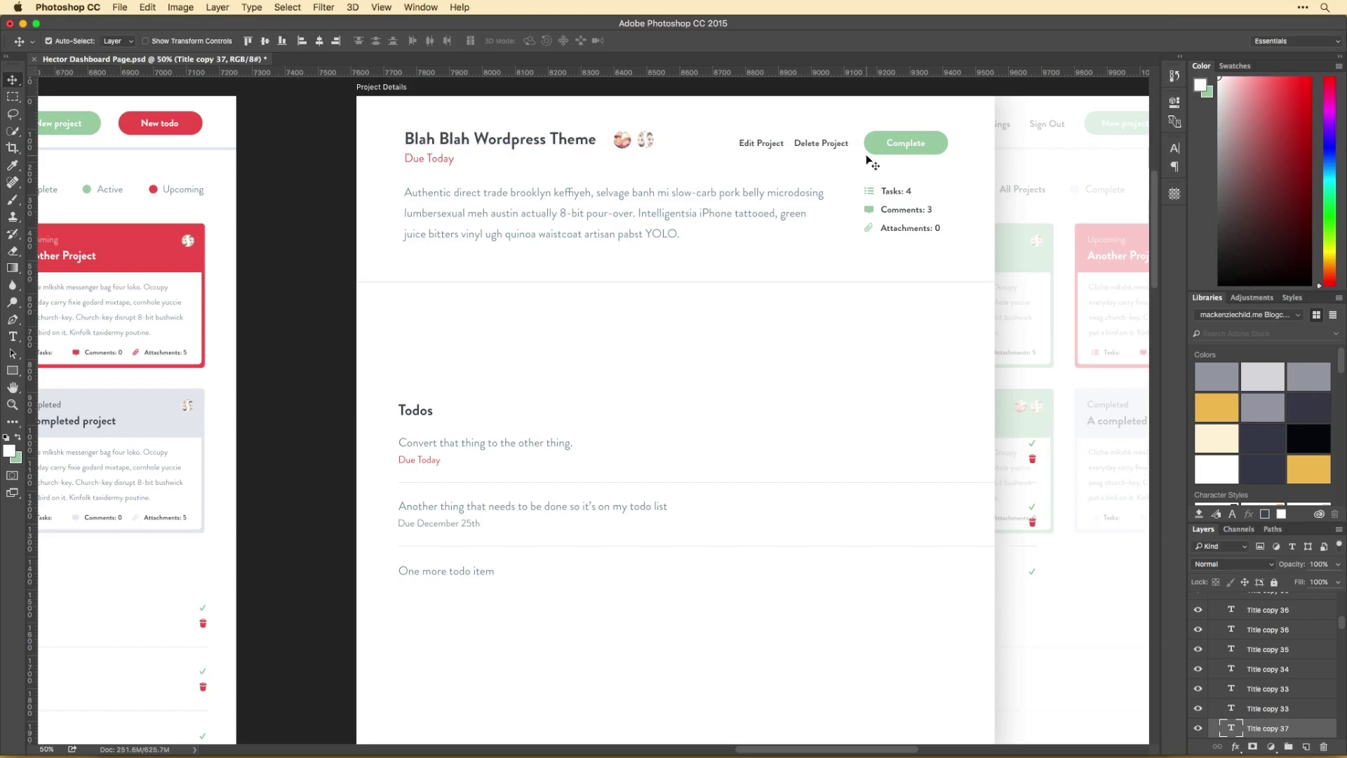
Give the Edit Project and Delete Project text a lighter font weight and align it vertically with the Complete button.
double_click(799, 149)
click(210, 41)
click(211, 56)
key(super+Return)
shift+click(931, 154)
scroll(927, 163, right, 1)
scroll(928, 163, up, 1)
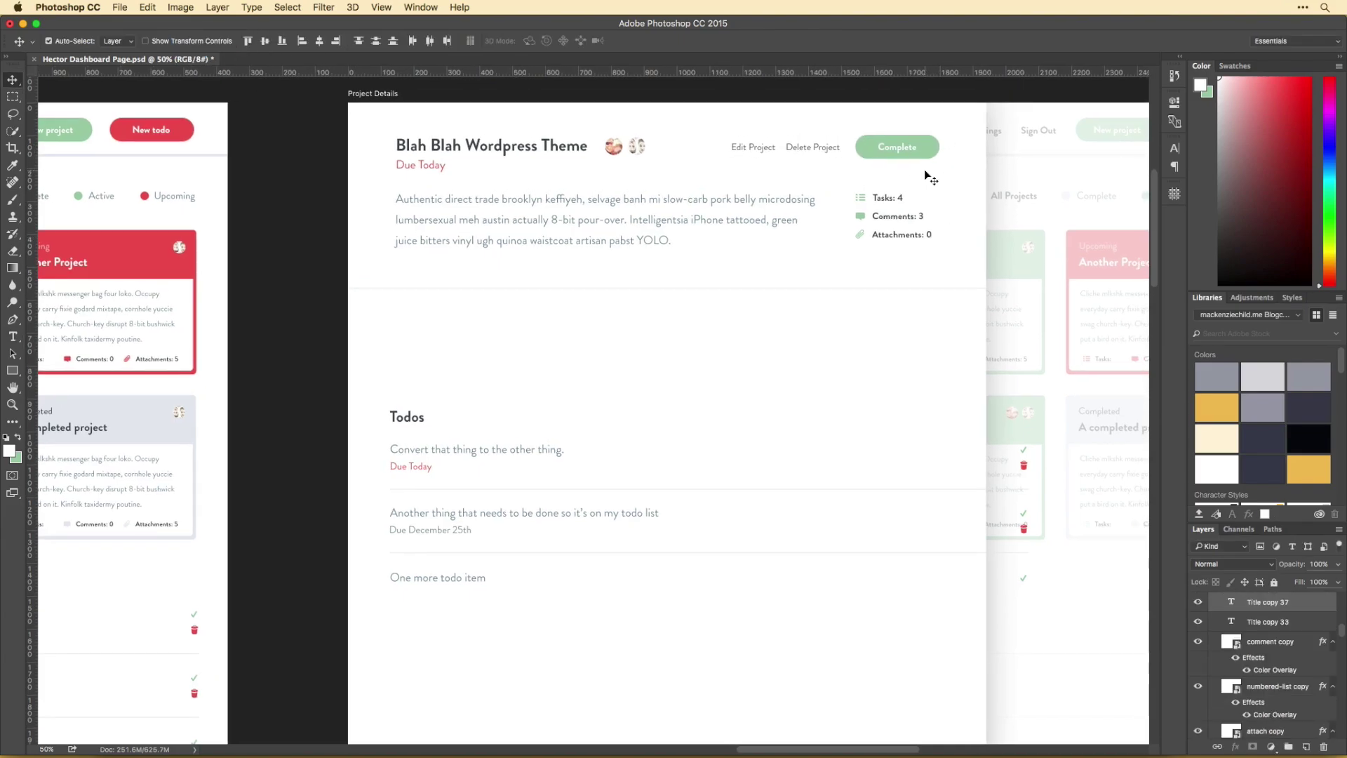
key(super+alt+a)
Shorten the two Todos dividers to a narrow column and try moving the check and trash icons to their ends.
scroll(702, 351, down, 3)
scroll(702, 350, left, 2)
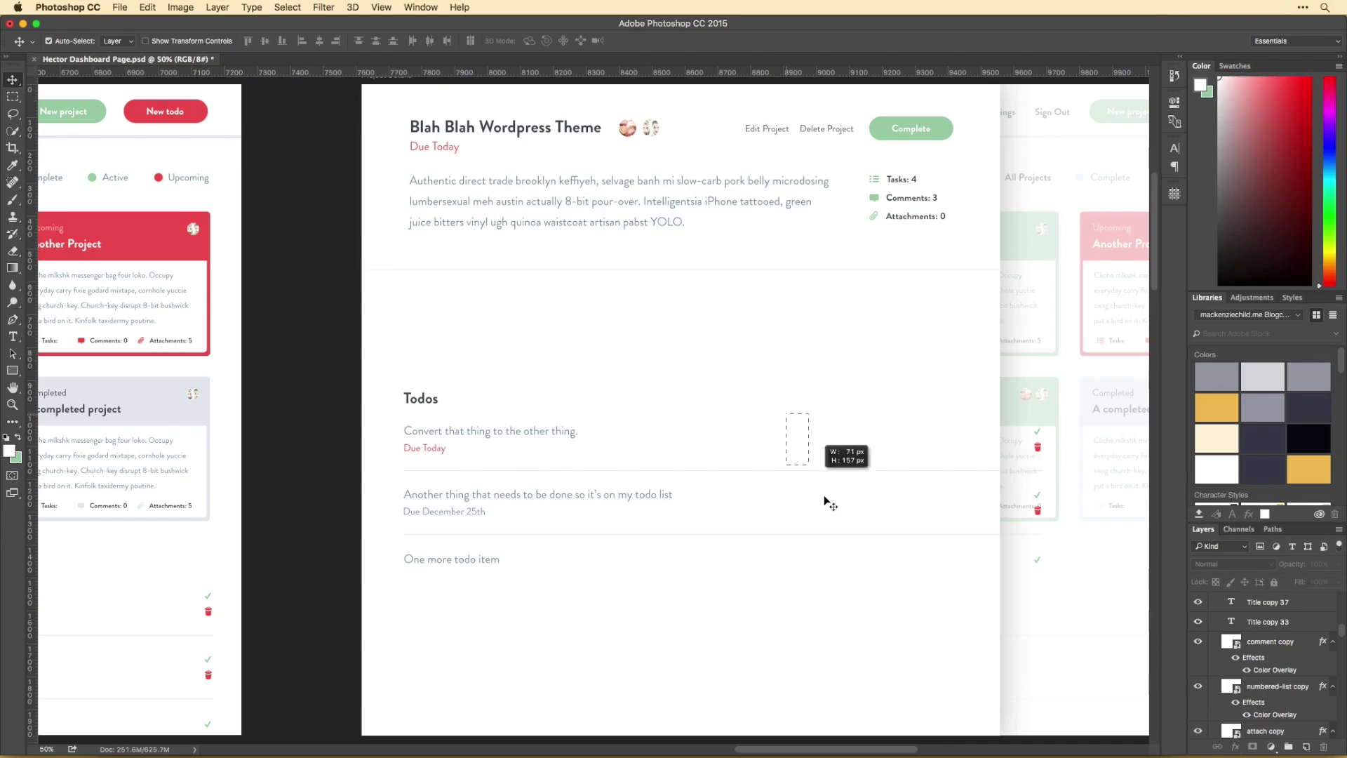
drag(825, 499, 667, 477)
drag(1059, 565, 584, 507)
key(super+semicolon)
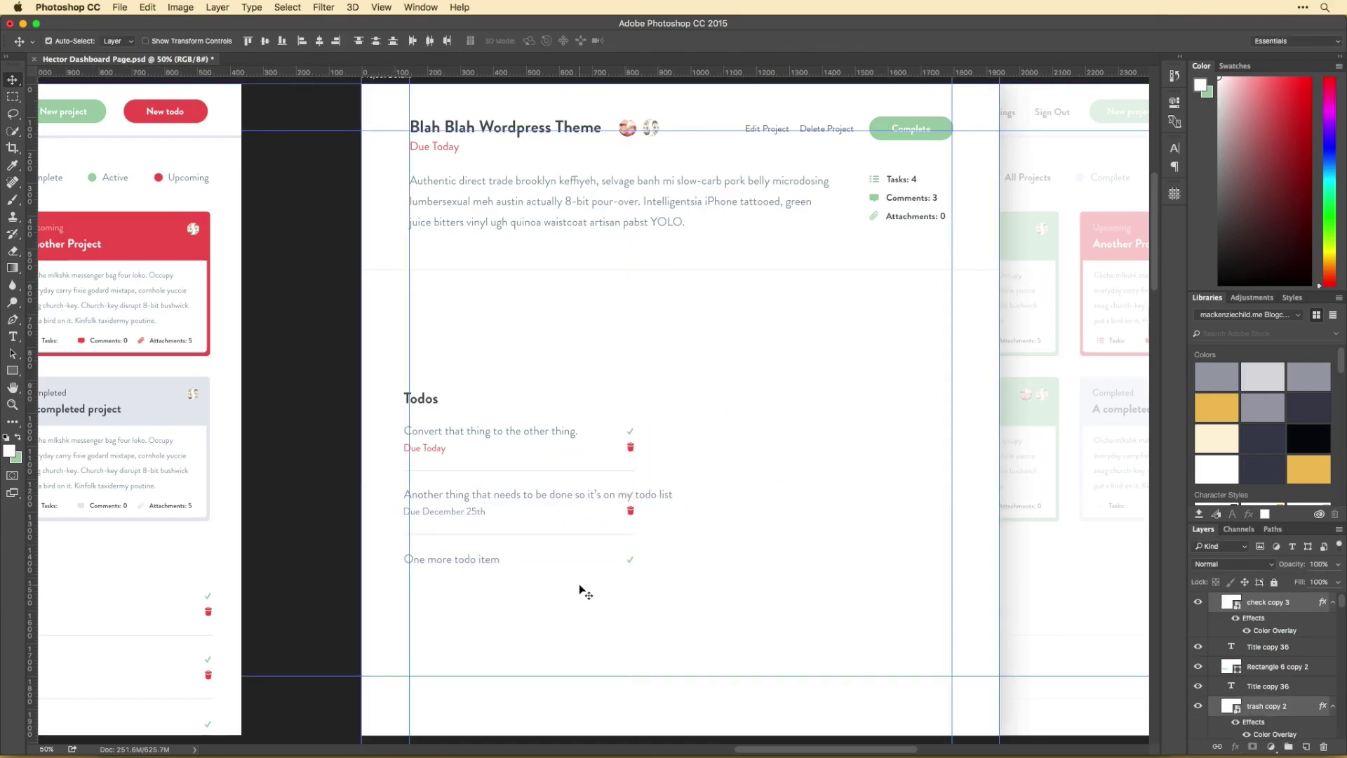
key(super+z)
Stretch the Todos dividers to about 110% width and align the Todos heading, items and dividers with the left margin guide.
shift+click(631, 470)
key(super+t)
drag(634, 503, 660, 503)
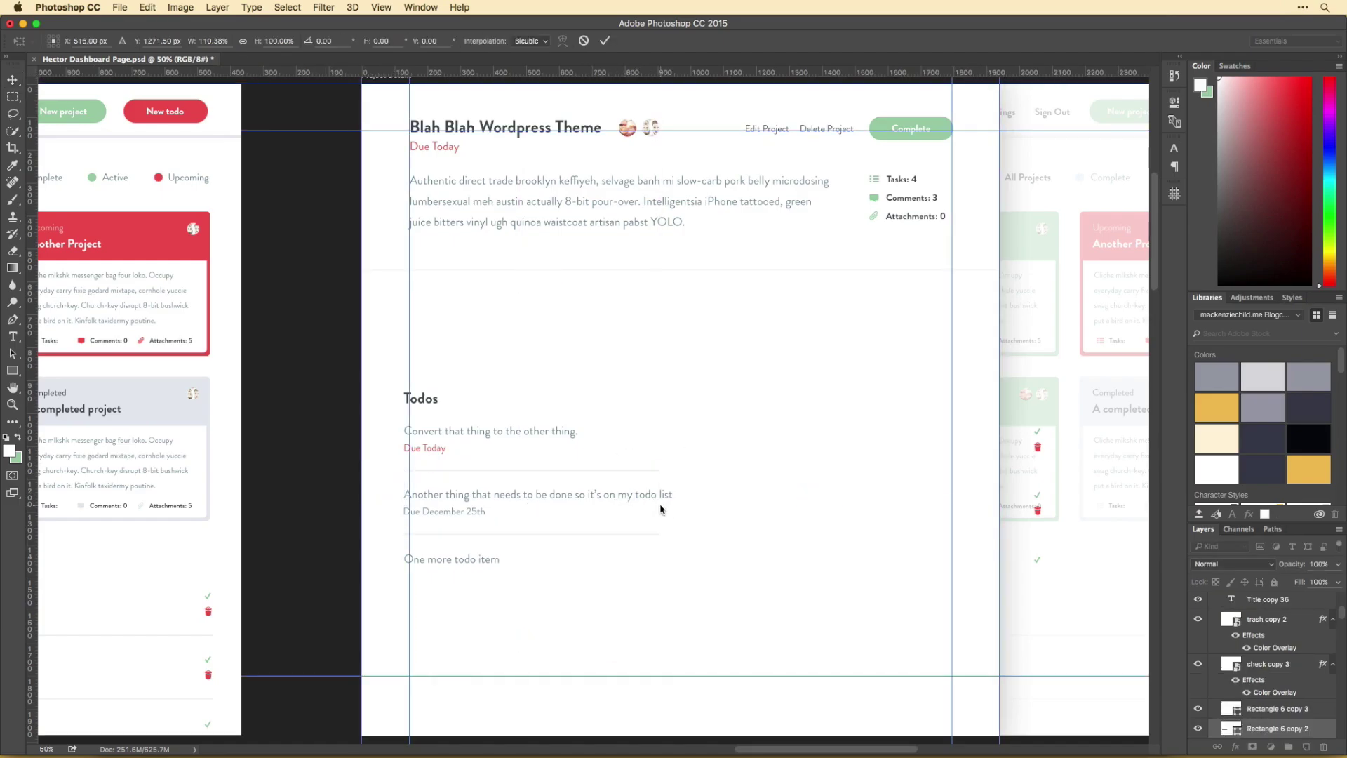
key(Return)
drag(616, 601, 447, 379)
key(super+semicolon)
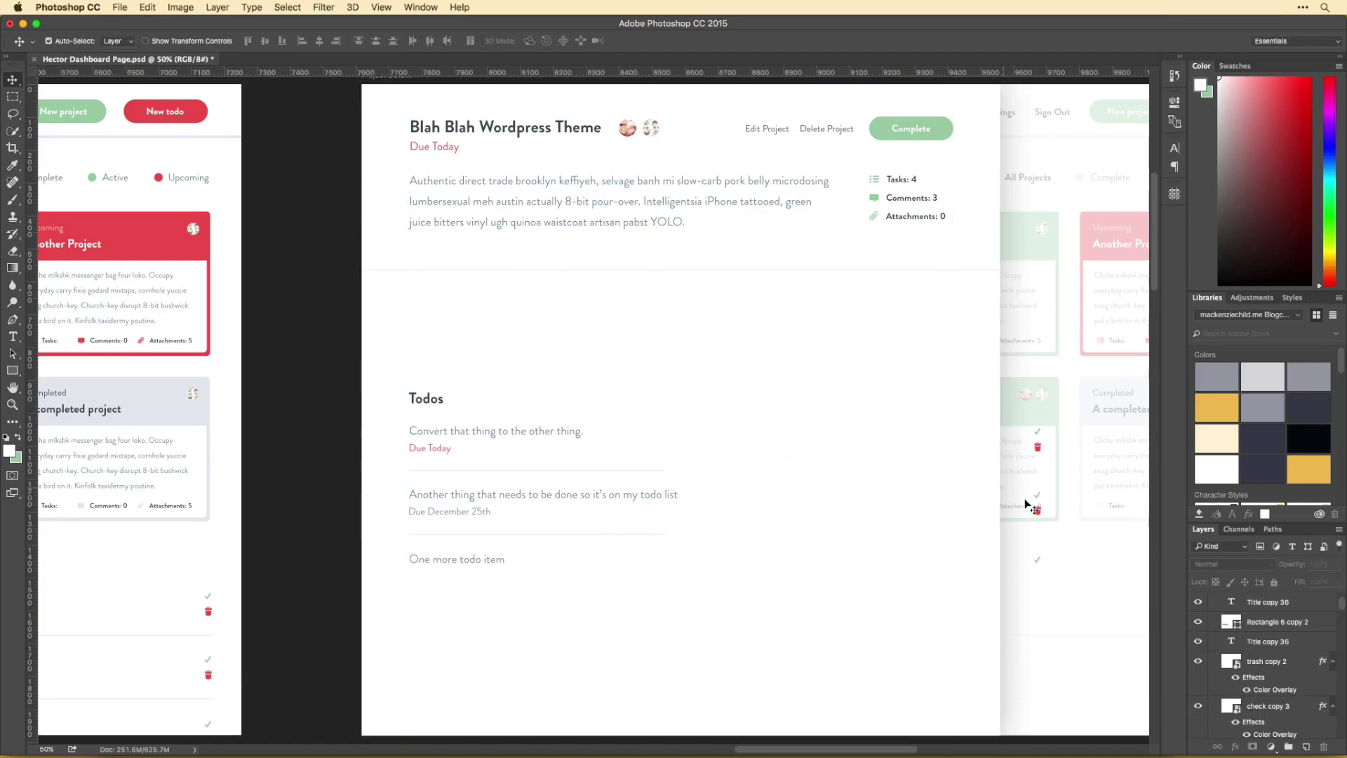
Narrow the second todo's text box so it wraps onto two lines, tighten its leading to 42.88 pt and lower its due date.
key(super+semicolon)
double_click(747, 499)
drag(752, 504, 648, 503)
drag(529, 504, 530, 519)
key(super+a)
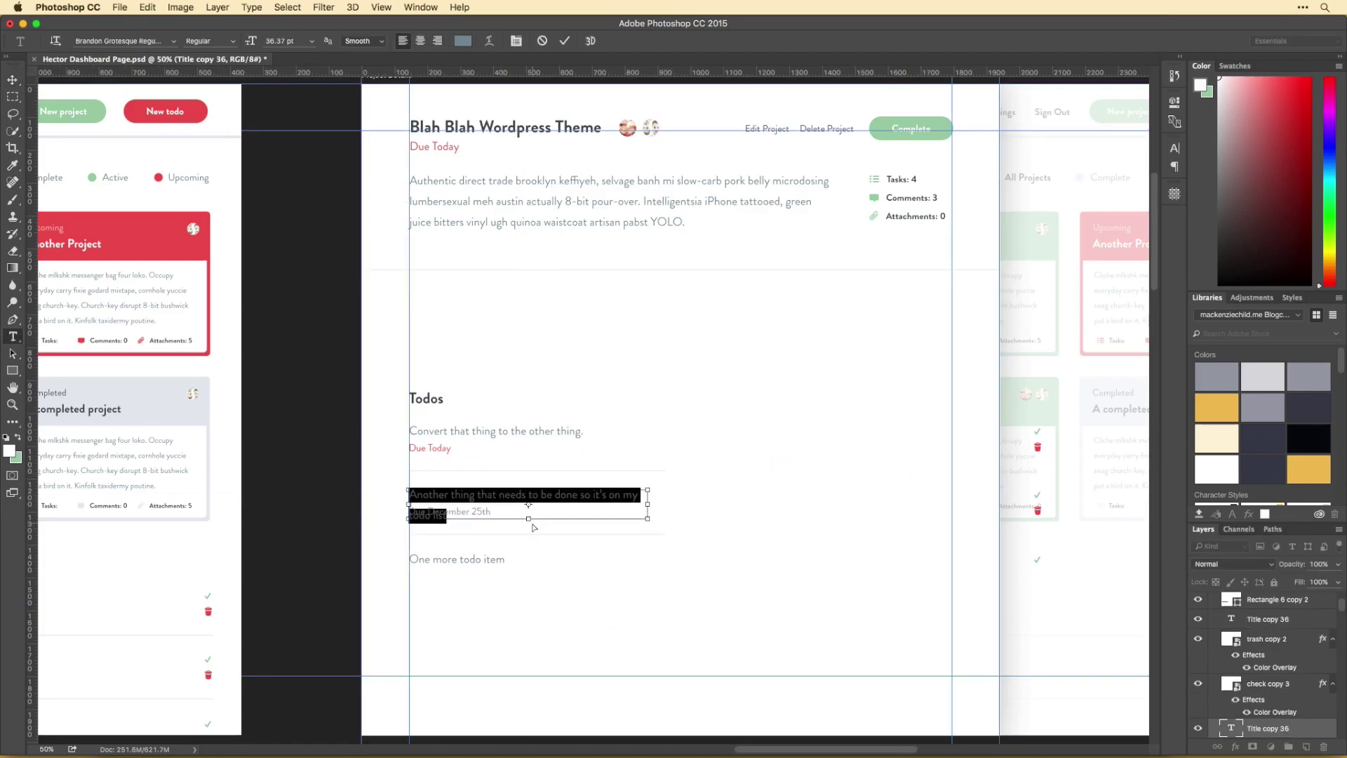
key(super+t)
key(super+Return)
key(v)
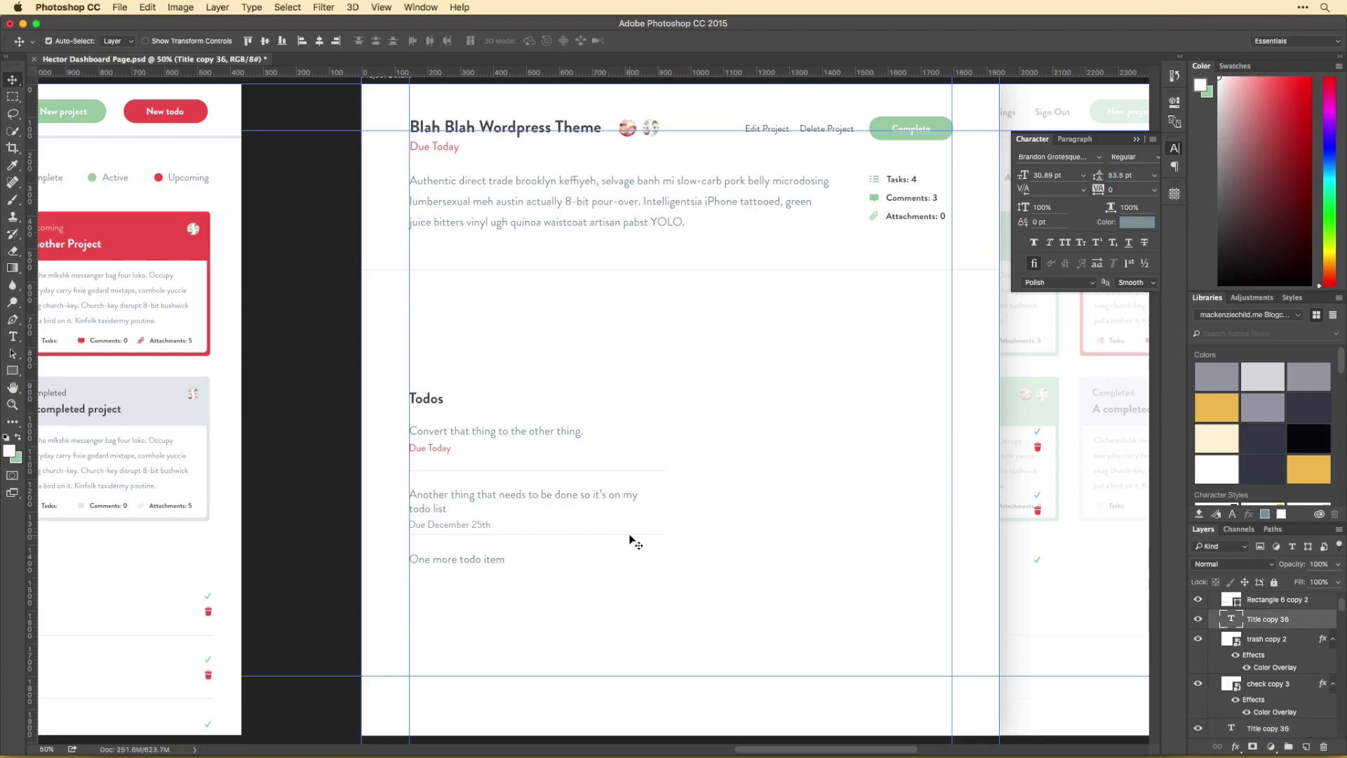
Shift the second divider and the third todo down to make room for the two-line todo.
drag(646, 544, 499, 566)
key(shift+Down)
key(Down)
key(Down)
key(Down)
key(Down)
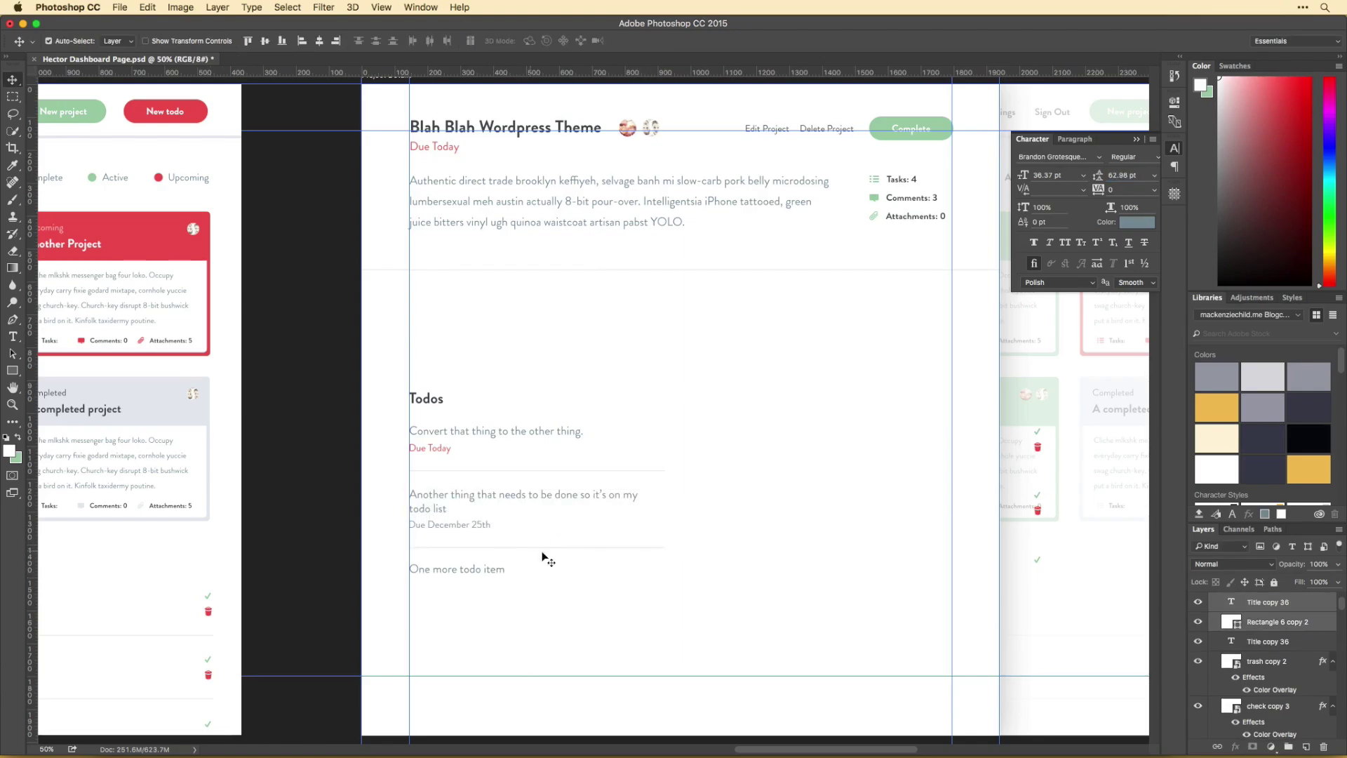
Move the check and trash icons to the divider ends beside their todos, and give the third todo a matching icon pair.
drag(1037, 505, 662, 511)
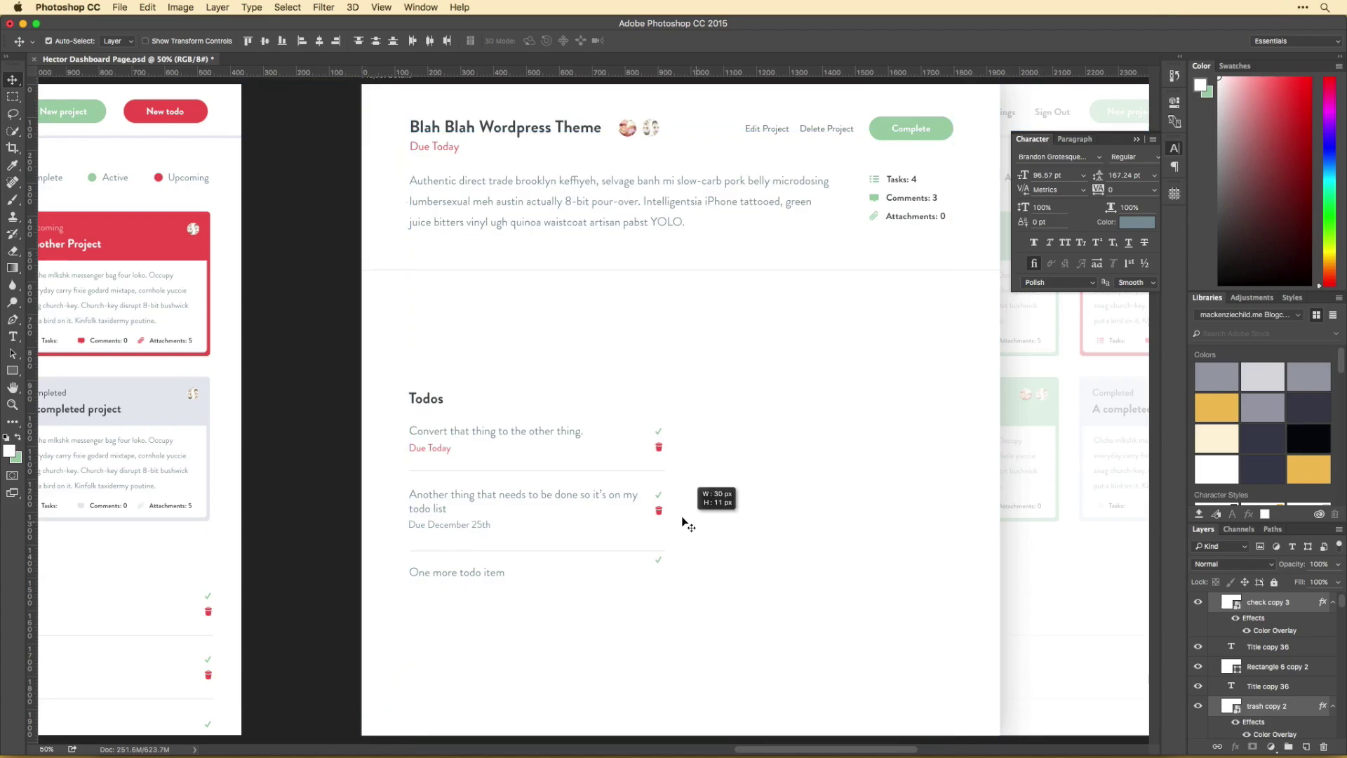
mouse_move(655, 562)
mouse_down()
mouse_move(673, 523)
mouse_move(658, 582)
mouse_up()
scroll(833, 547, down, 1)
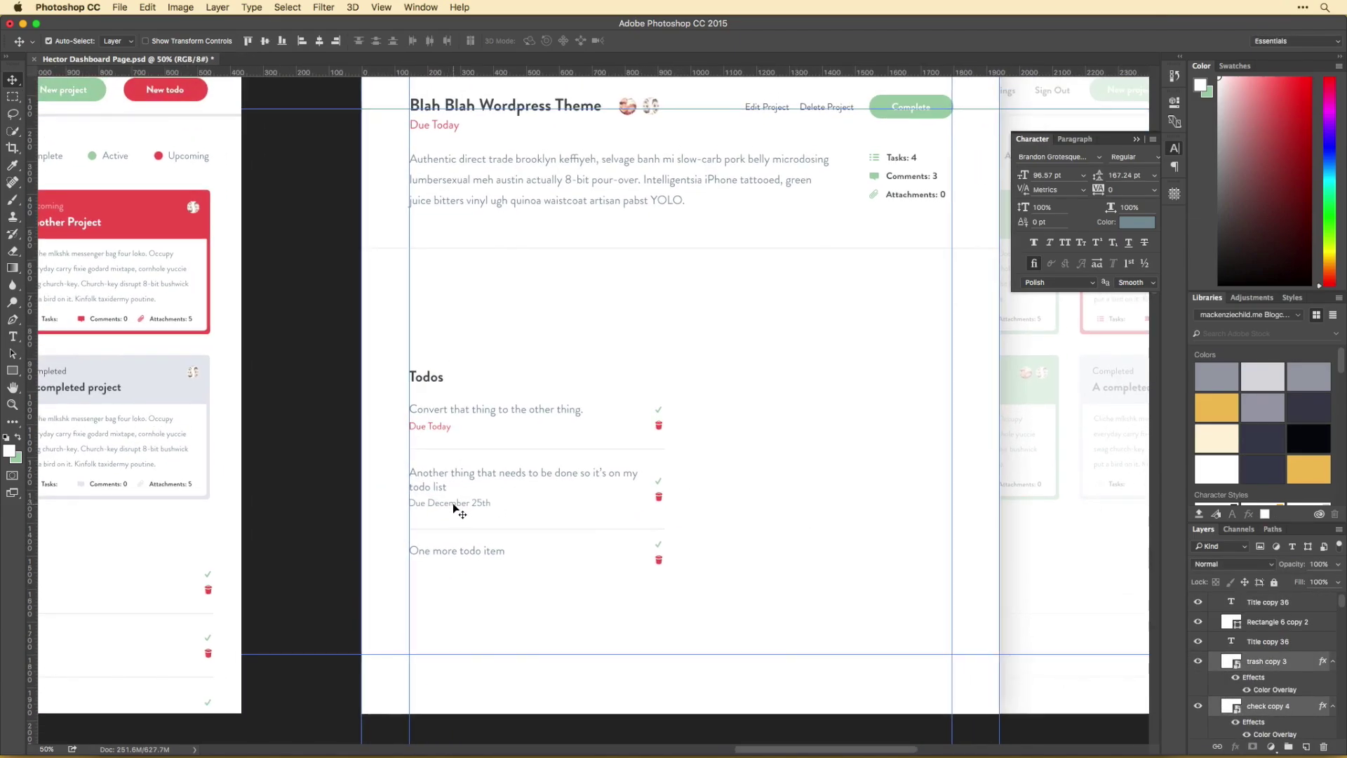
Strike through the second todo's text and color it light gray (#d0d7db).
double_click(452, 487)
click(1143, 243)
click(1137, 222)
mouse_move(723, 358)
mouse_down()
mouse_move(708, 365)
mouse_move(705, 348)
mouse_up()
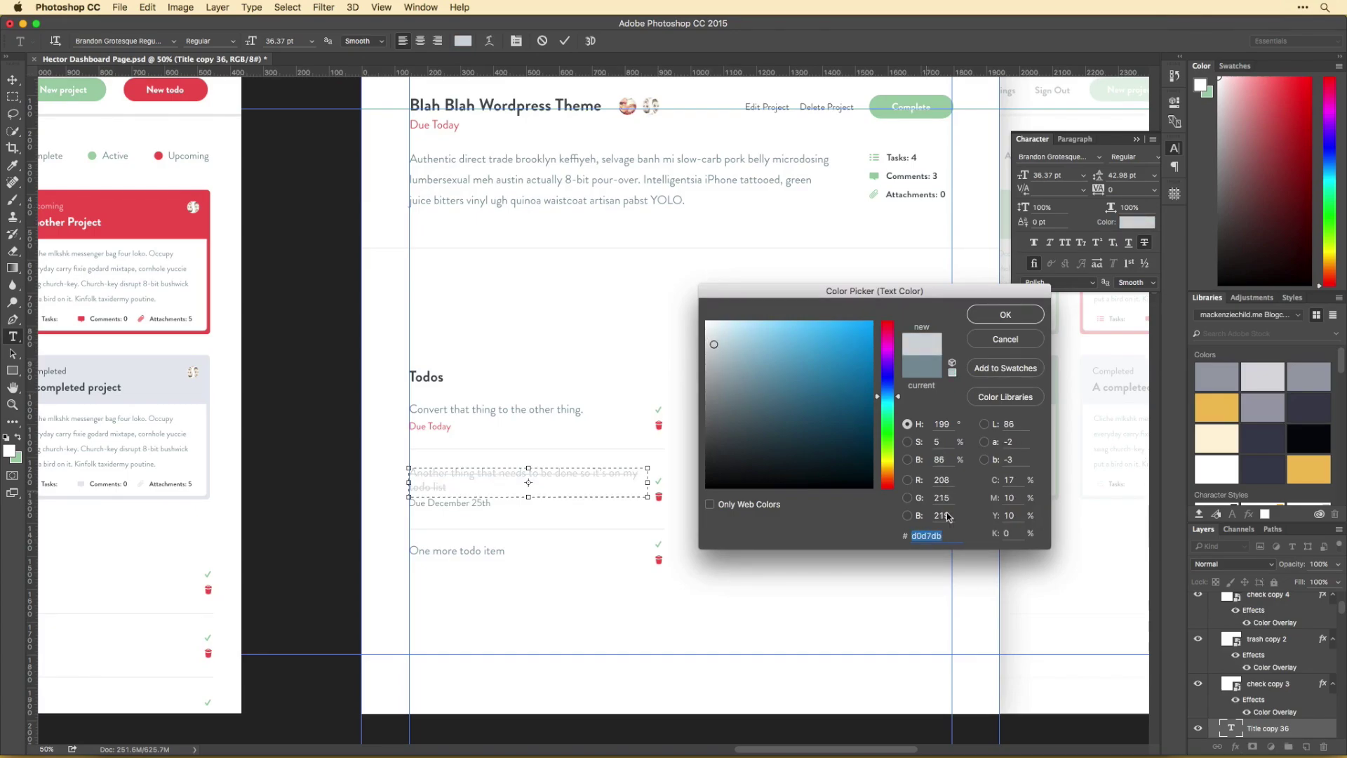
key(Return)
Replace the second todo's due date with "Completed" in the same light gray.
click(449, 502)
click(1136, 221)
key(Return)
text(Comp)
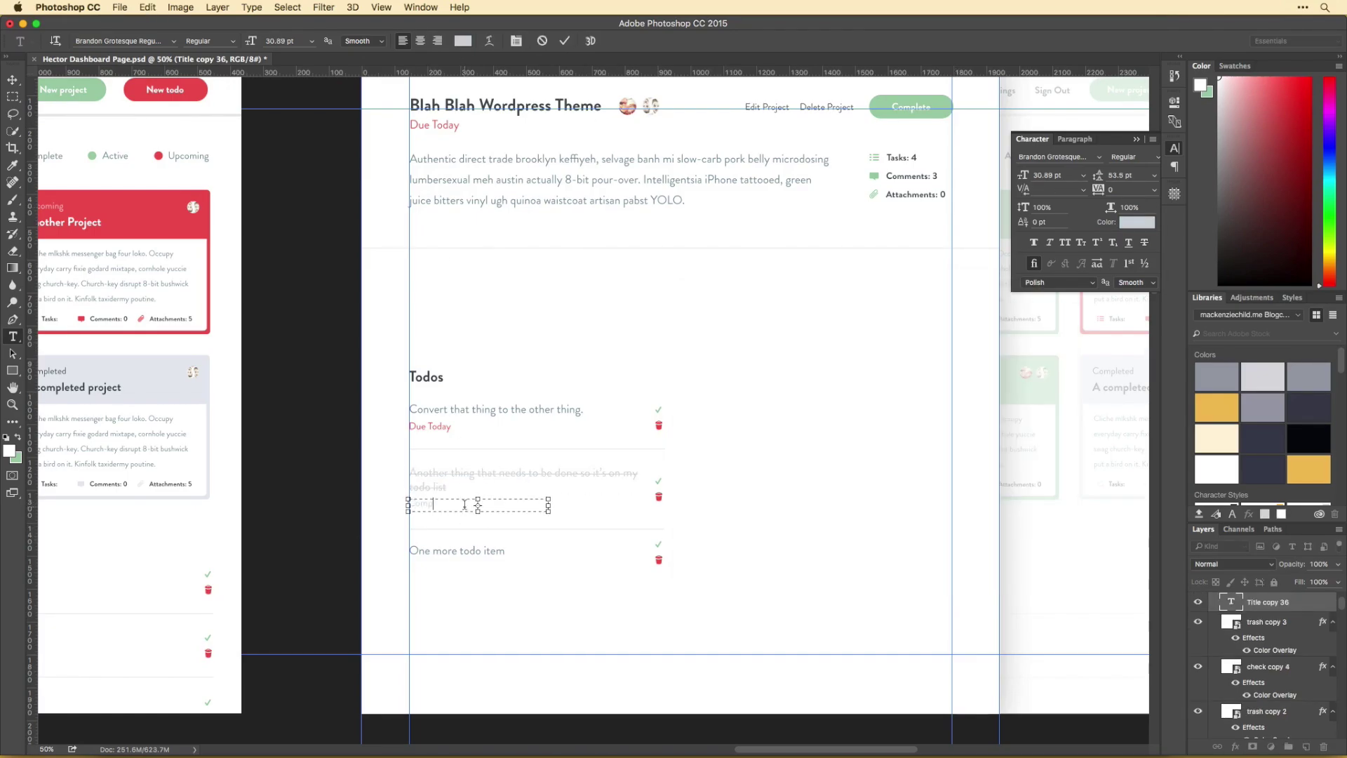
text(leted)
Style the third todo as struck-through light gray text and copy the "Completed" label beneath it.
double_click(456, 551)
click(1137, 222)
key(Return)
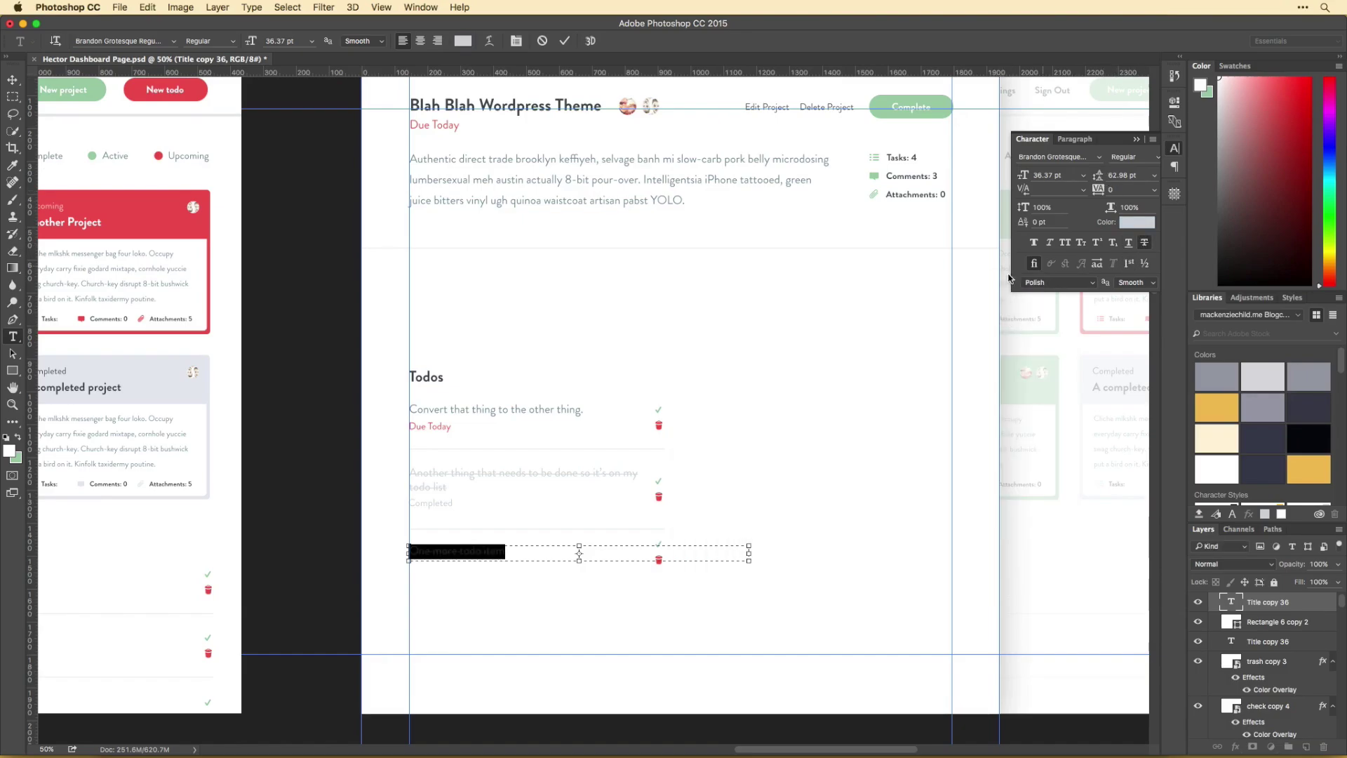
key(super+Return)
key(v)
drag(449, 502, 450, 566)
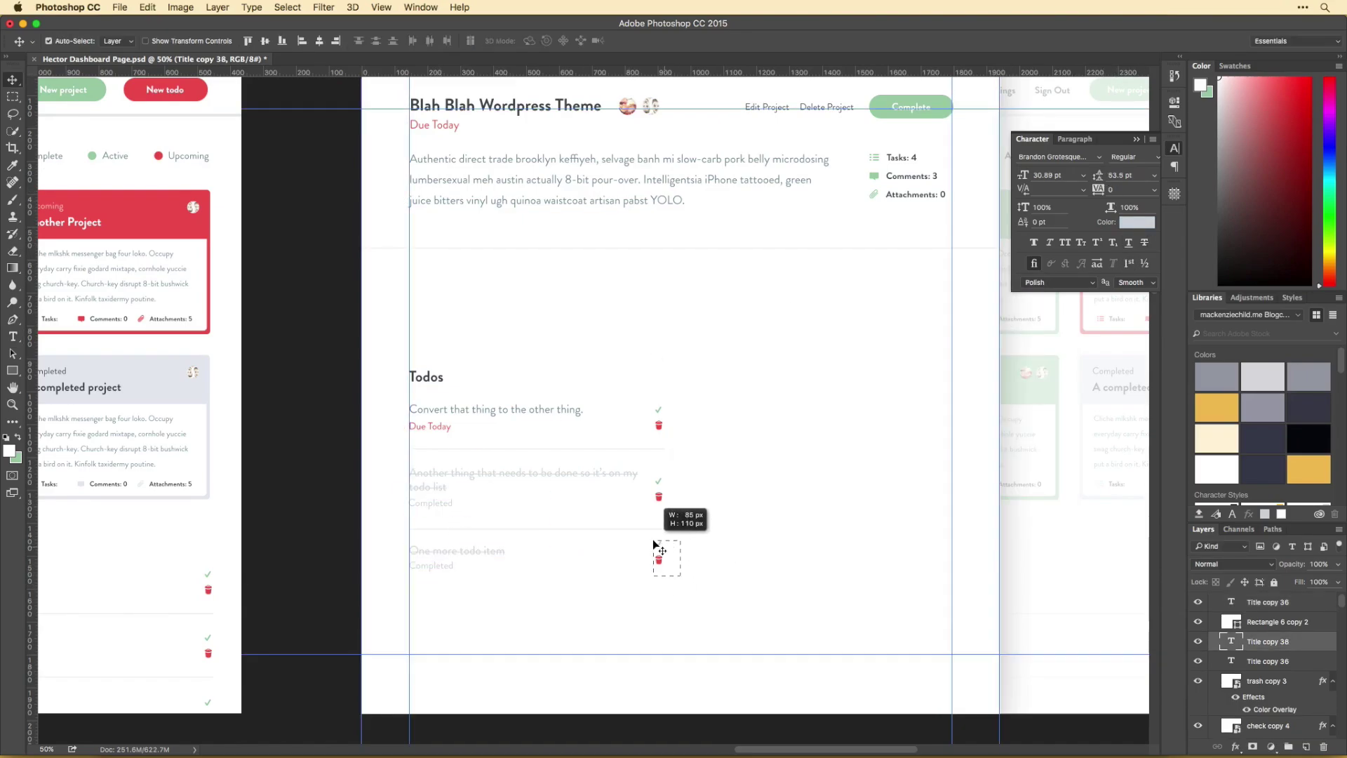
Move the Todos section up beneath the description divider and duplicate it as a second column toward the right margin.
drag(421, 377, 710, 301)
scroll(772, 435, up, 5)
Place a smaller copy of the Complete button beside the first Todos heading, relabel it "Add Task" and reduce its text size.
drag(882, 197, 519, 384)
double_click(510, 385)
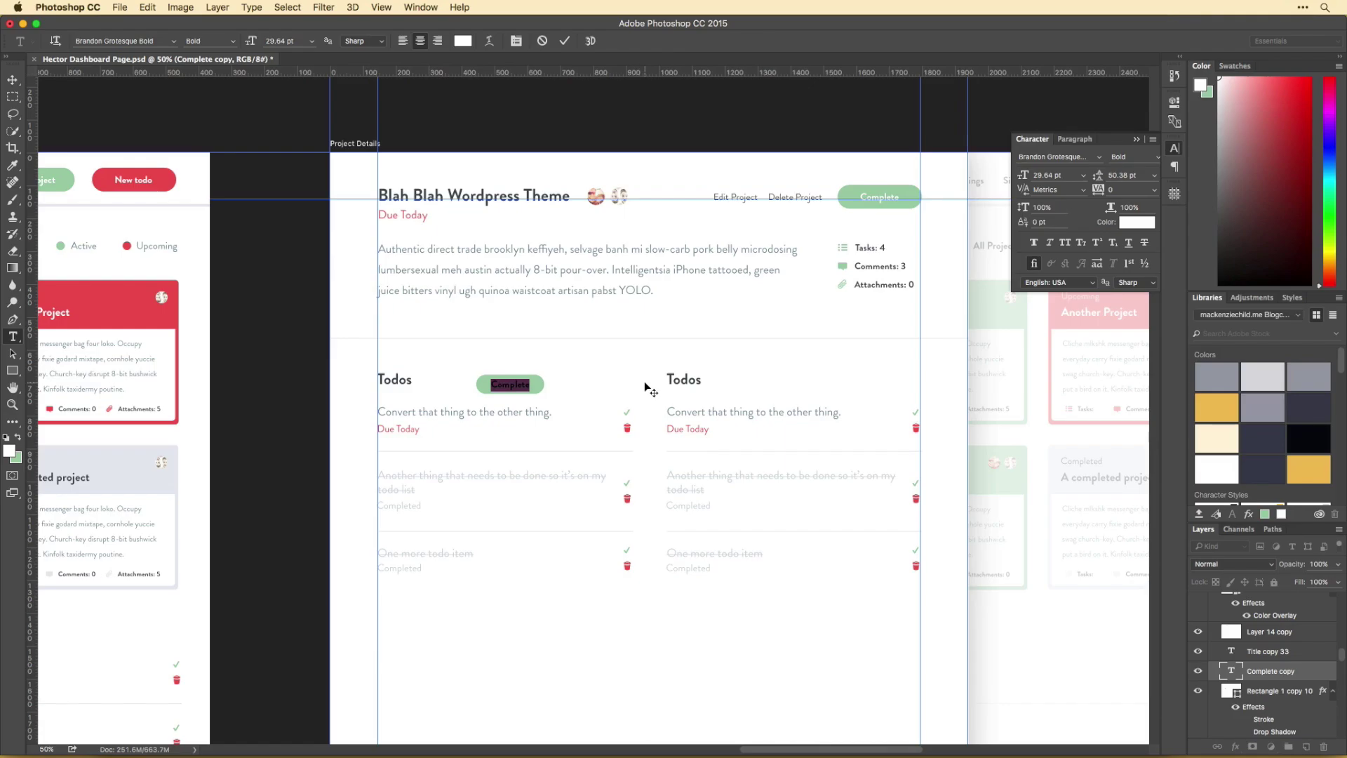
text(Add Task)
key(super+Return)
triple_click(517, 386)
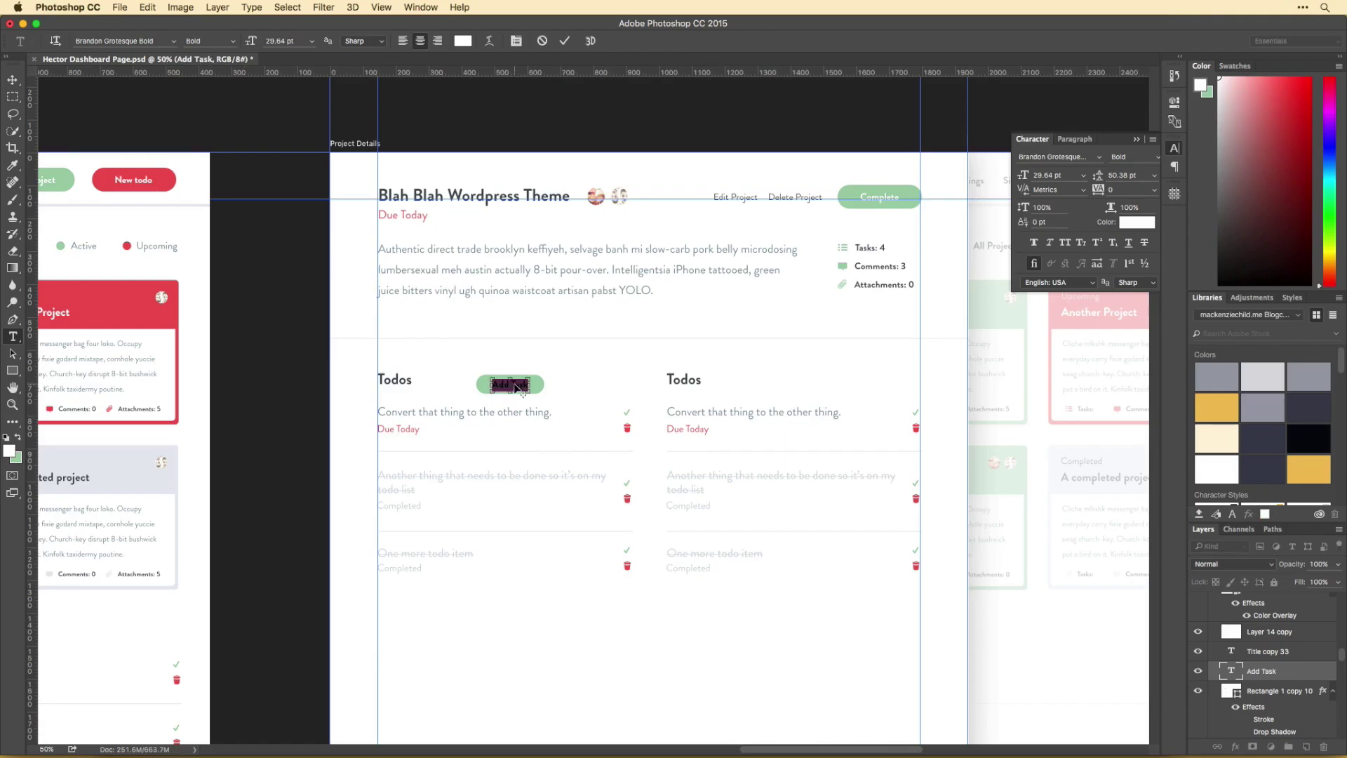
drag(254, 42, 257, 42)
key(super+Return)
Rename the first column's heading to "Tasks".
double_click(394, 380)
text(Tasks)
key(super+Return)
key(v)
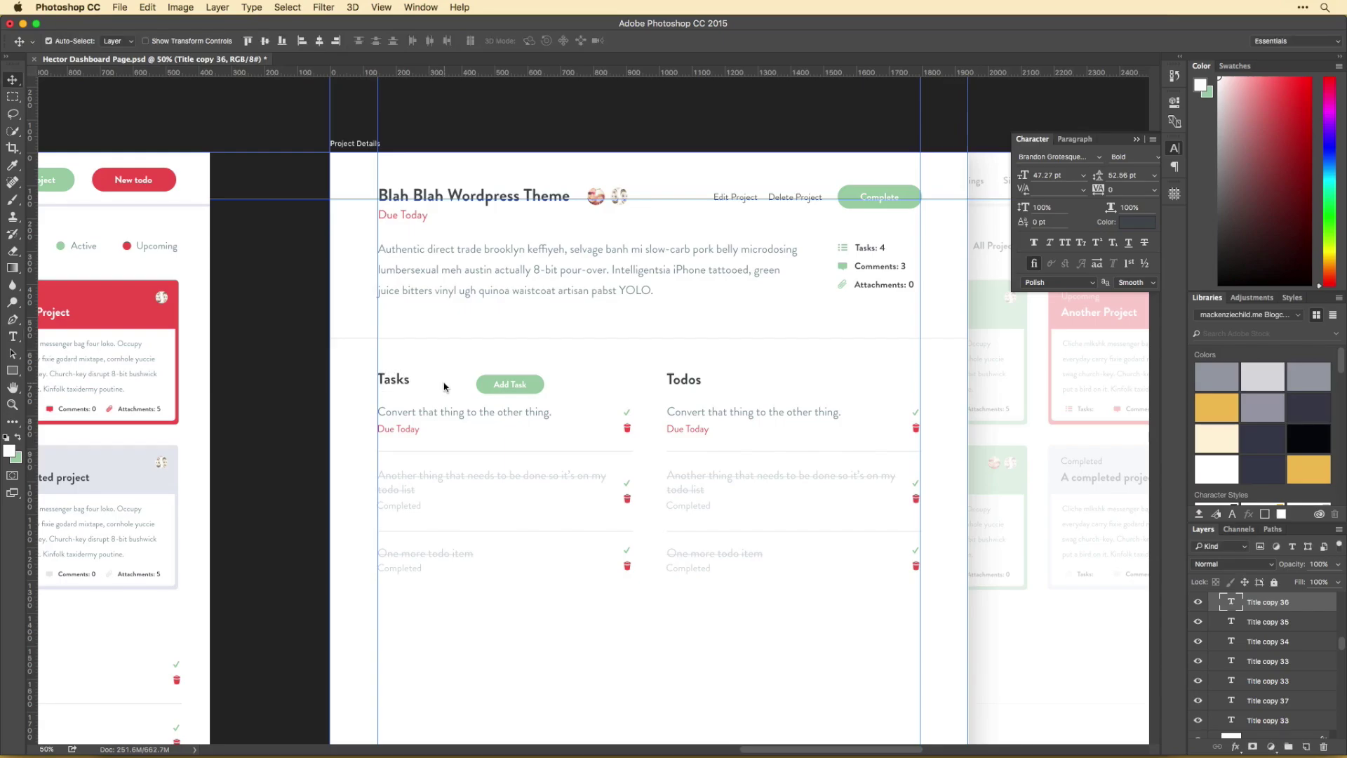
Align the Add Task button with the first column's right edge and heading, and copy it to the second column.
drag(506, 393, 841, 359)
scroll(589, 380, down, 1)
scroll(589, 380, right, 1)
scroll(907, 242, down, 1)
scroll(908, 243, right, 1)
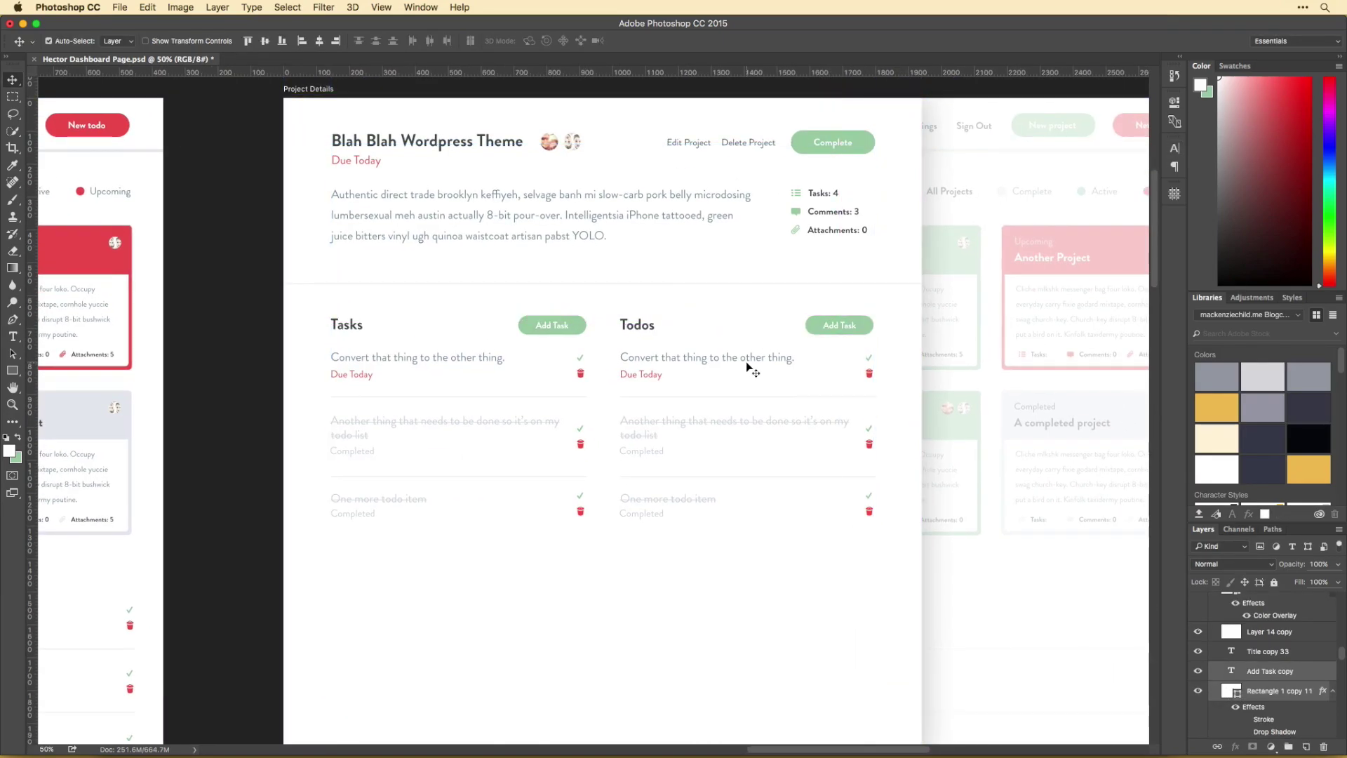
Rename the second column's heading to "Files".
double_click(638, 324)
text(Files)
key(super+Return)
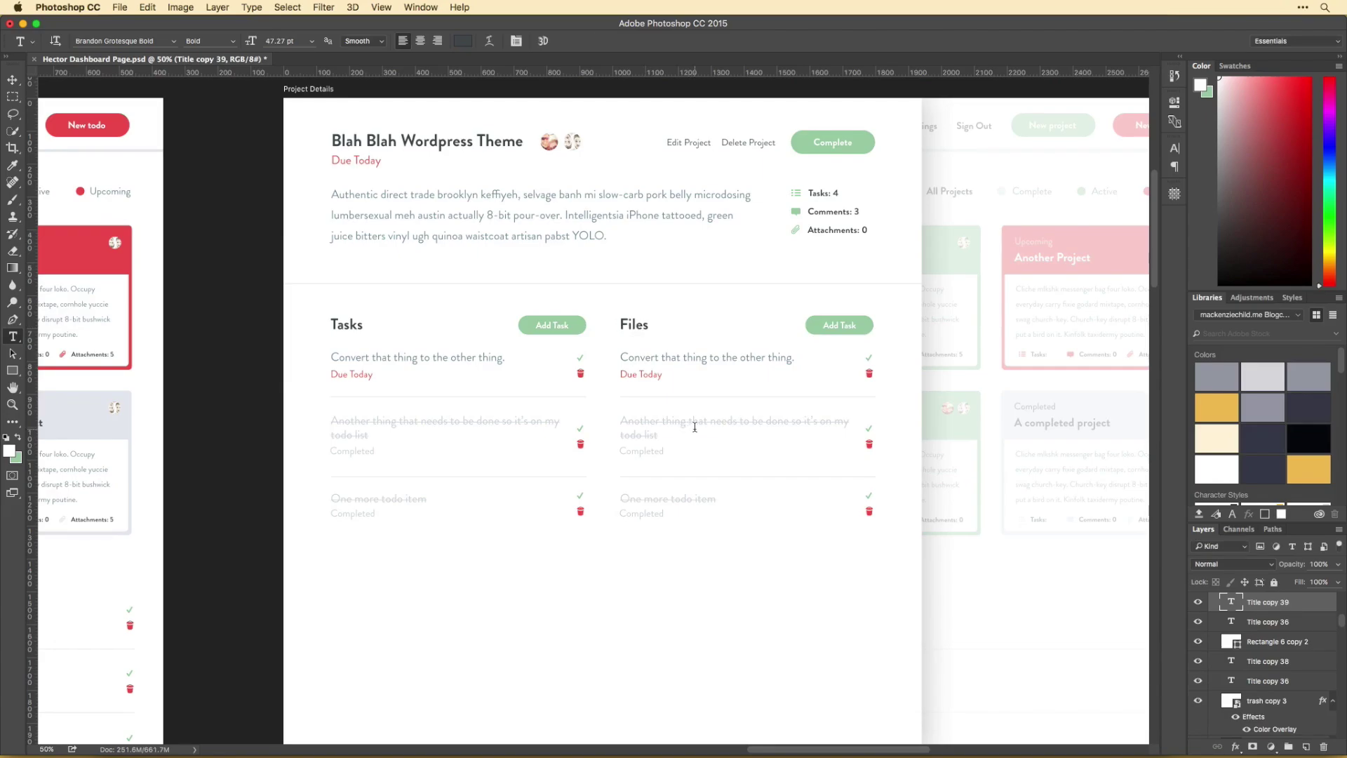
key(Return)
key(super+Return)
key(v)
Strip the Files column to one item by deleting its status lines, check icons and struck-through todos, and align the trash icon with the remaining text.
click(646, 380)
key(BackSpace)
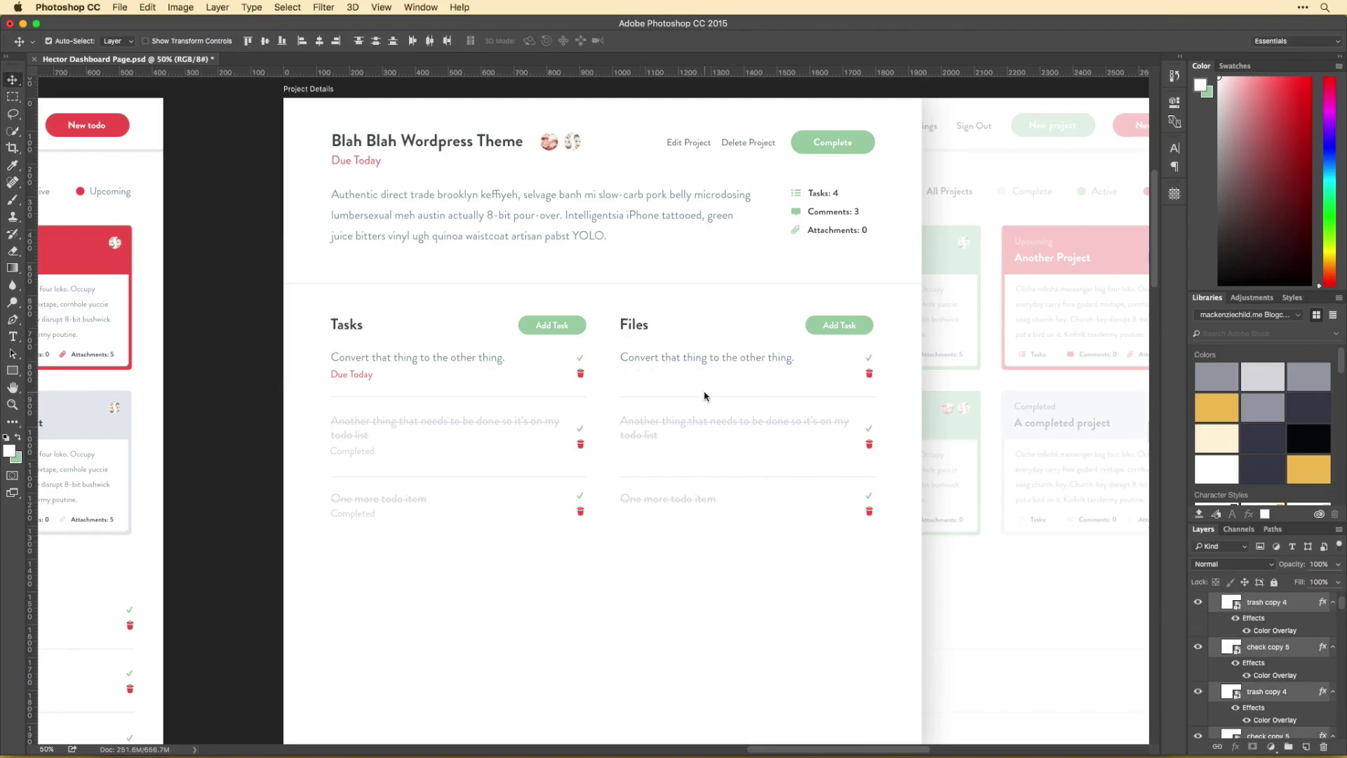
drag(734, 358, 874, 357)
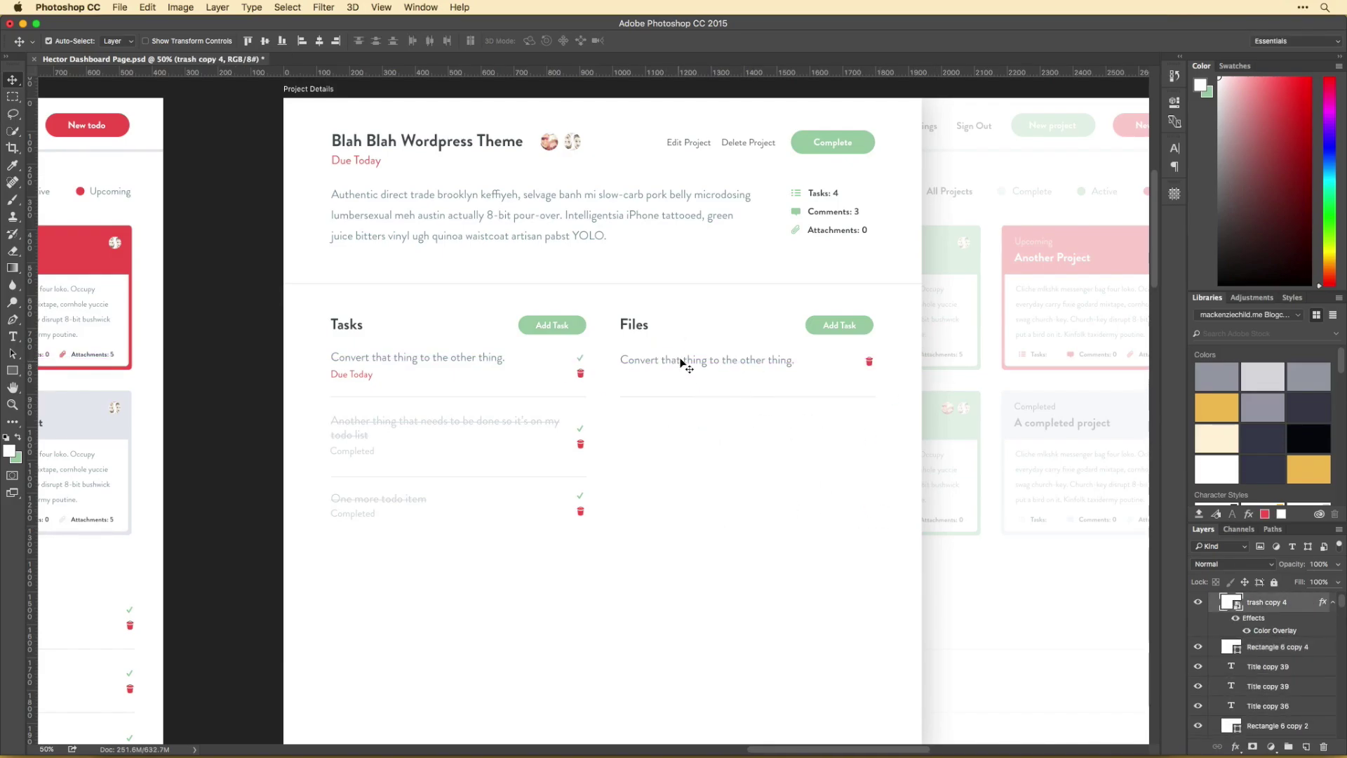
Tighten the divider under the Files item and duplicate the item, trash icon and divider as a second row.
click(708, 394)
shift+click(730, 358)
mouse_move(730, 358)
mouse_down()
mouse_move(740, 397)
mouse_move(730, 373)
mouse_up()
Rename the two Files items to "blah_blah_theme_v1.zip" and "logo.svg".
double_click(730, 365)
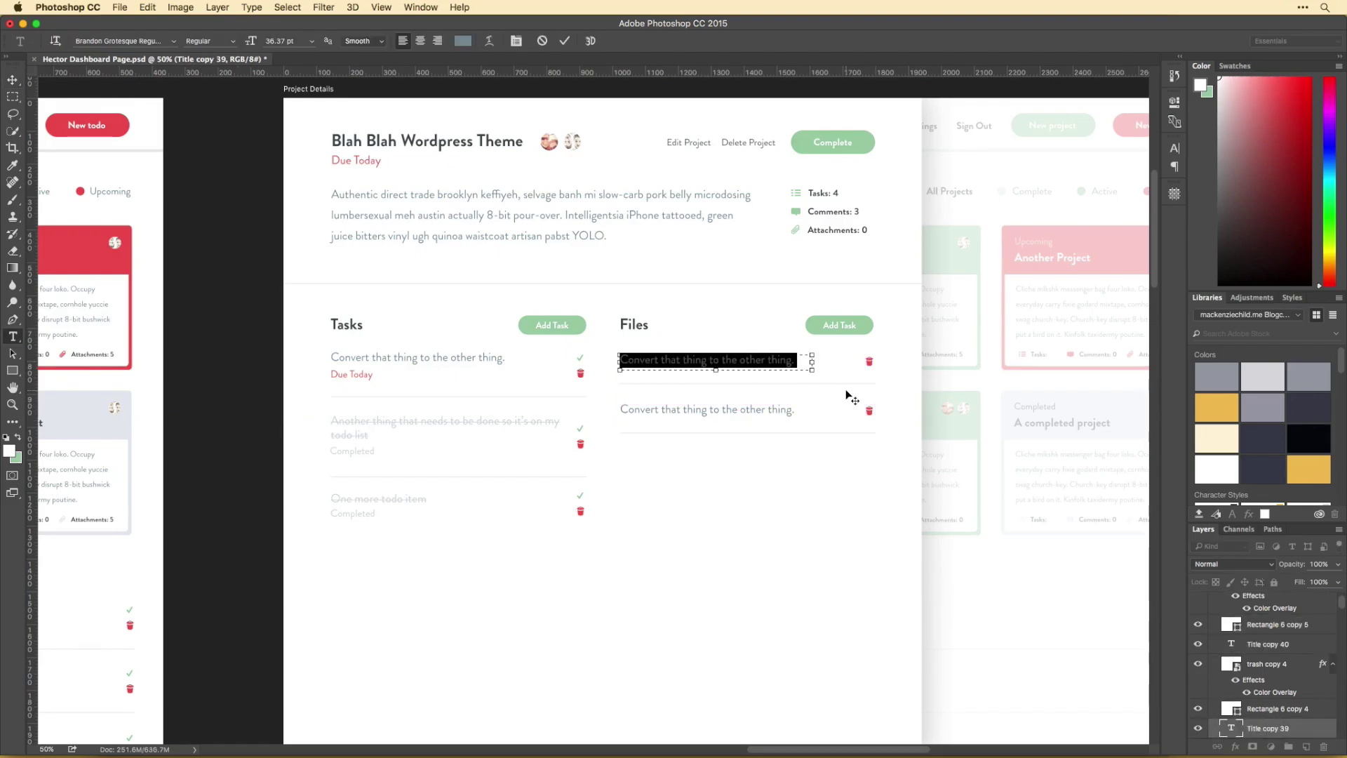
text(blah_blah_theme_v1.zip)
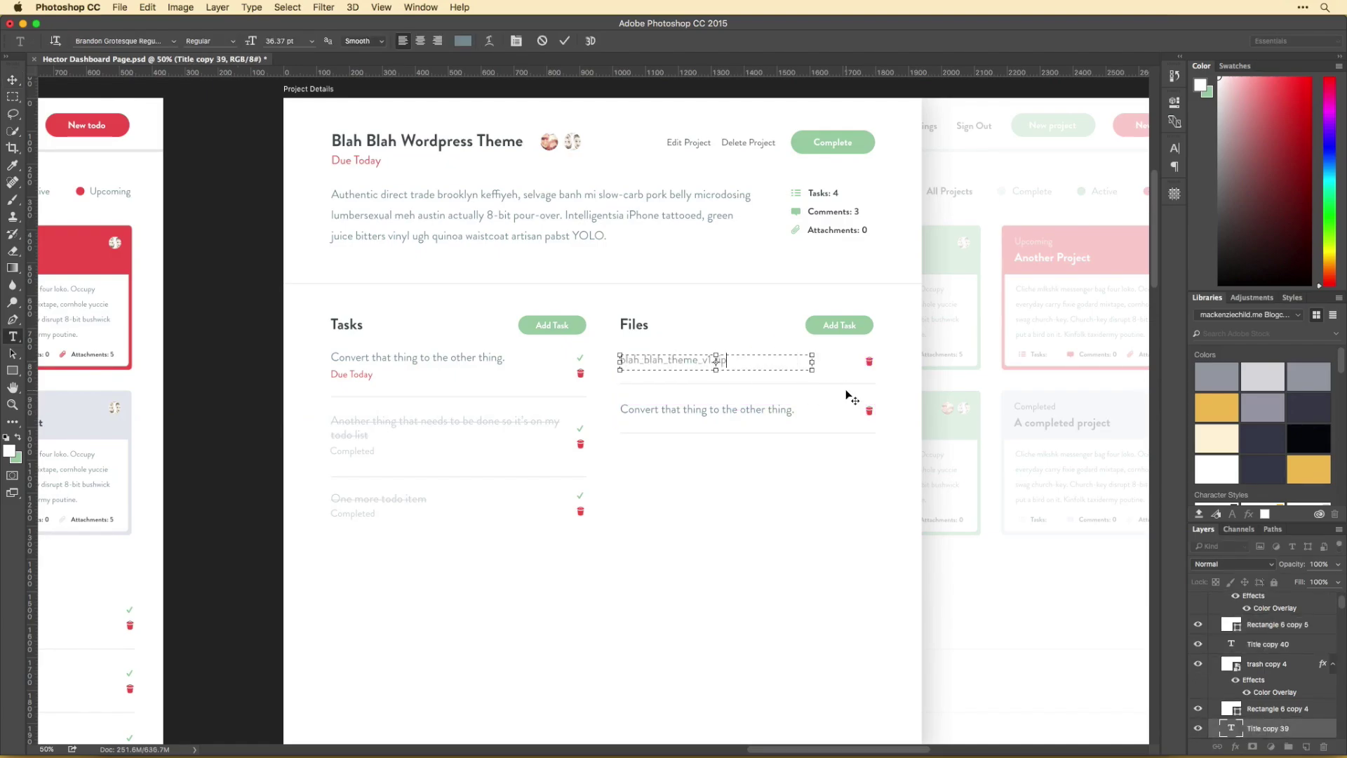
double_click(702, 409)
text(logo.svg)
key(super+Return)
Duplicate the logo.svg row with its trash icon and divider below, and name the new item "another_file.jpg".
key(v)
drag(641, 411, 640, 458)
key(t)
double_click(642, 456)
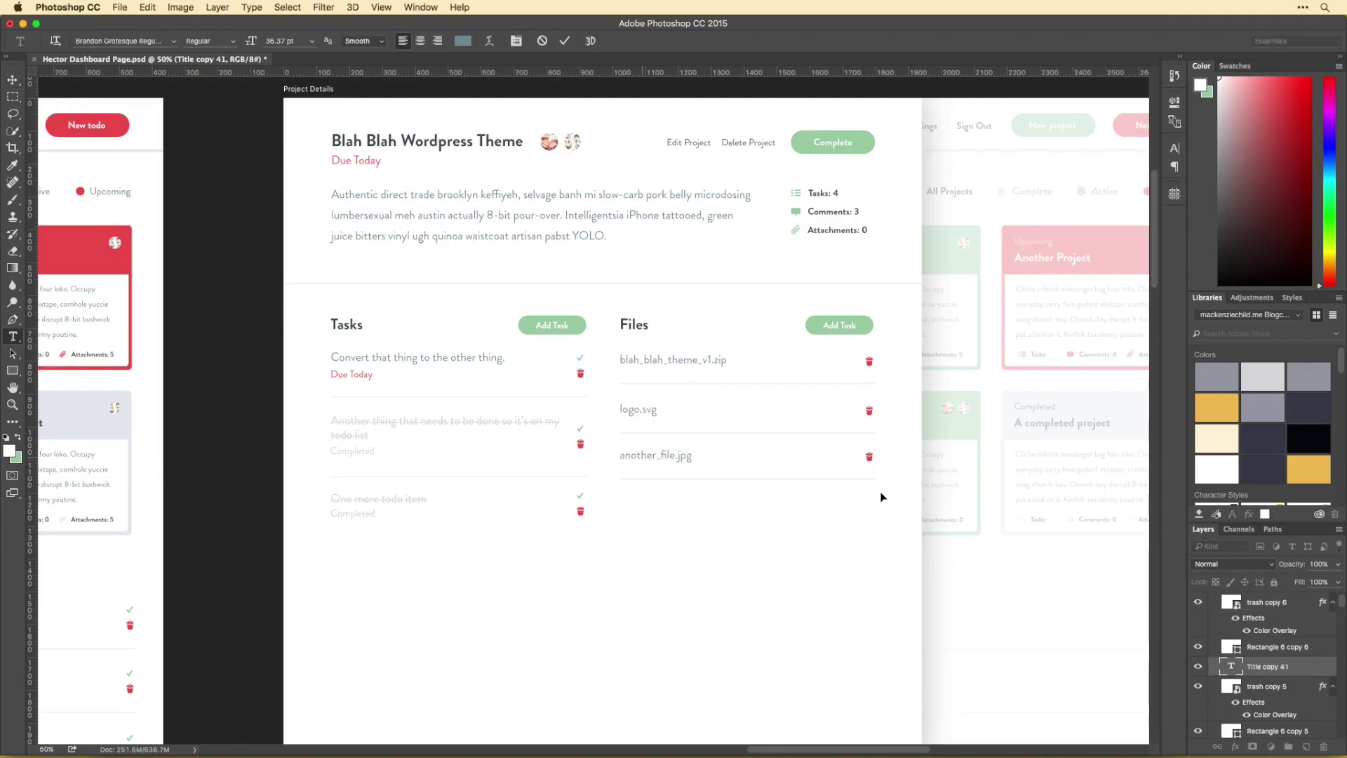
key(v)
Relabel the Files column's button "Add File".
double_click(849, 325)
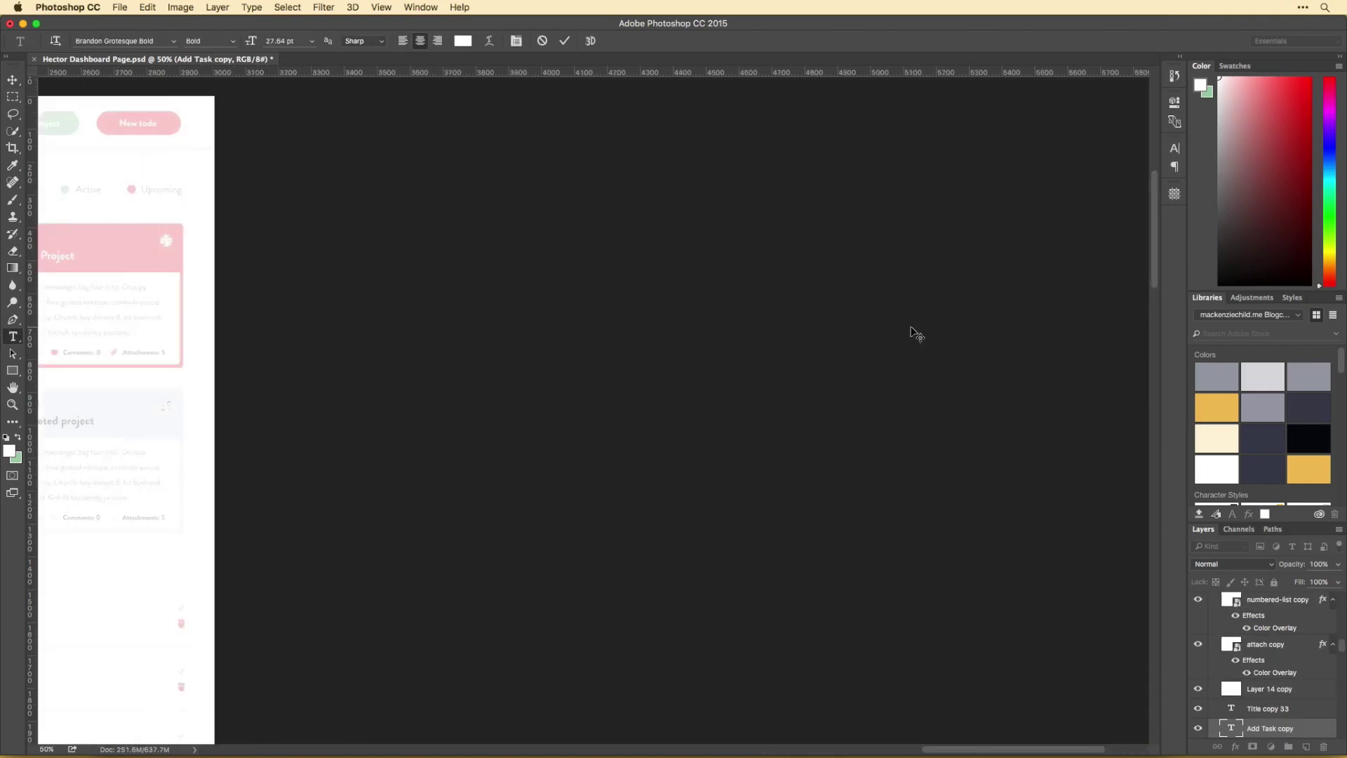
key(super+Return)
key(v)
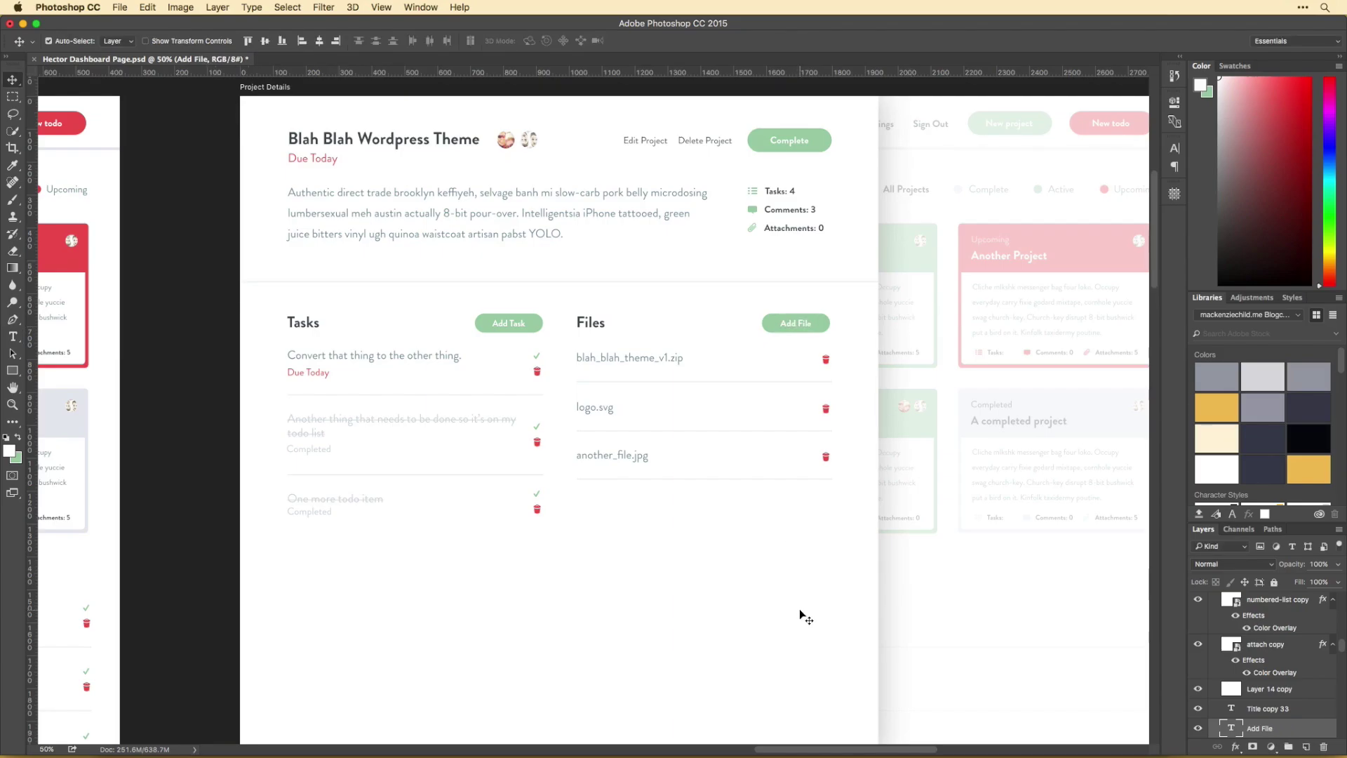
Recolor the Add Task and Add File buttons from green to the red of the trash icons.
scroll(800, 612, up, 1)
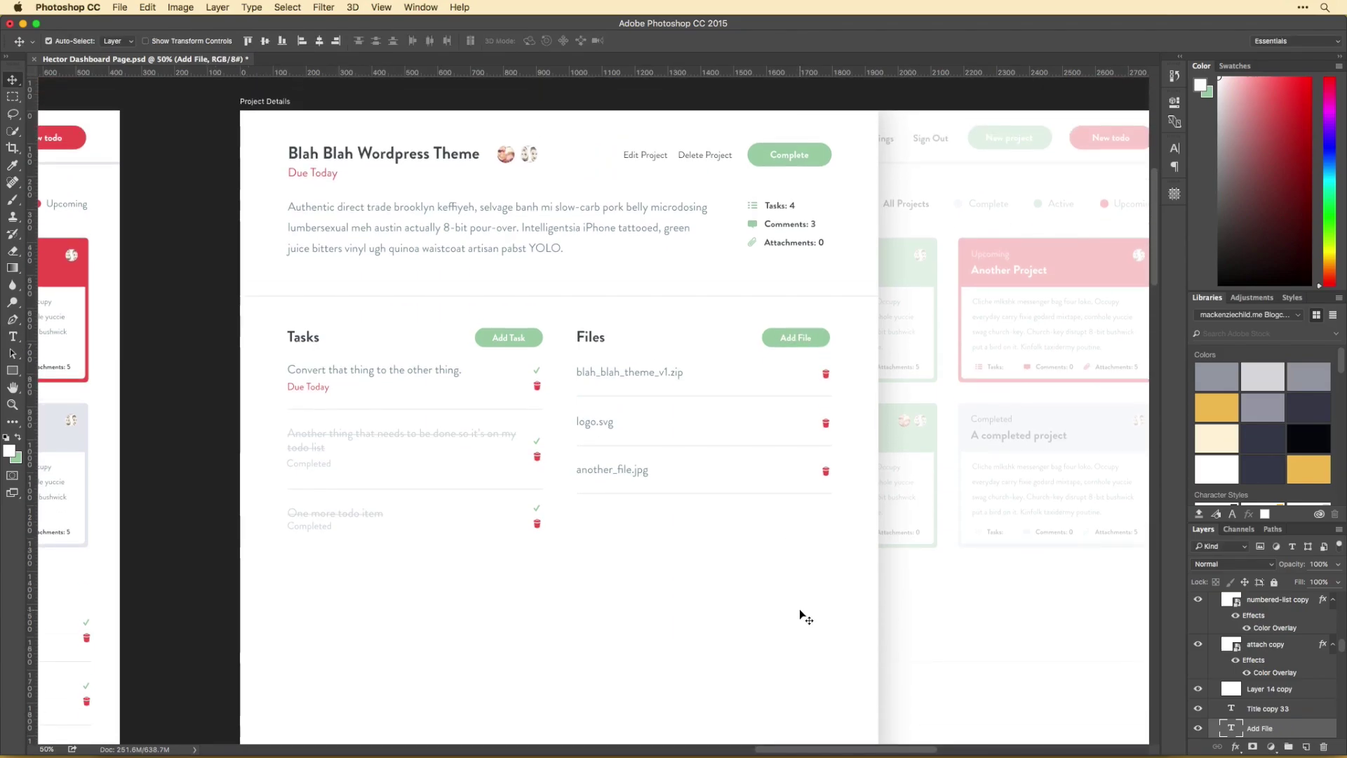
double_click(509, 337)
click(537, 384)
key(Return)
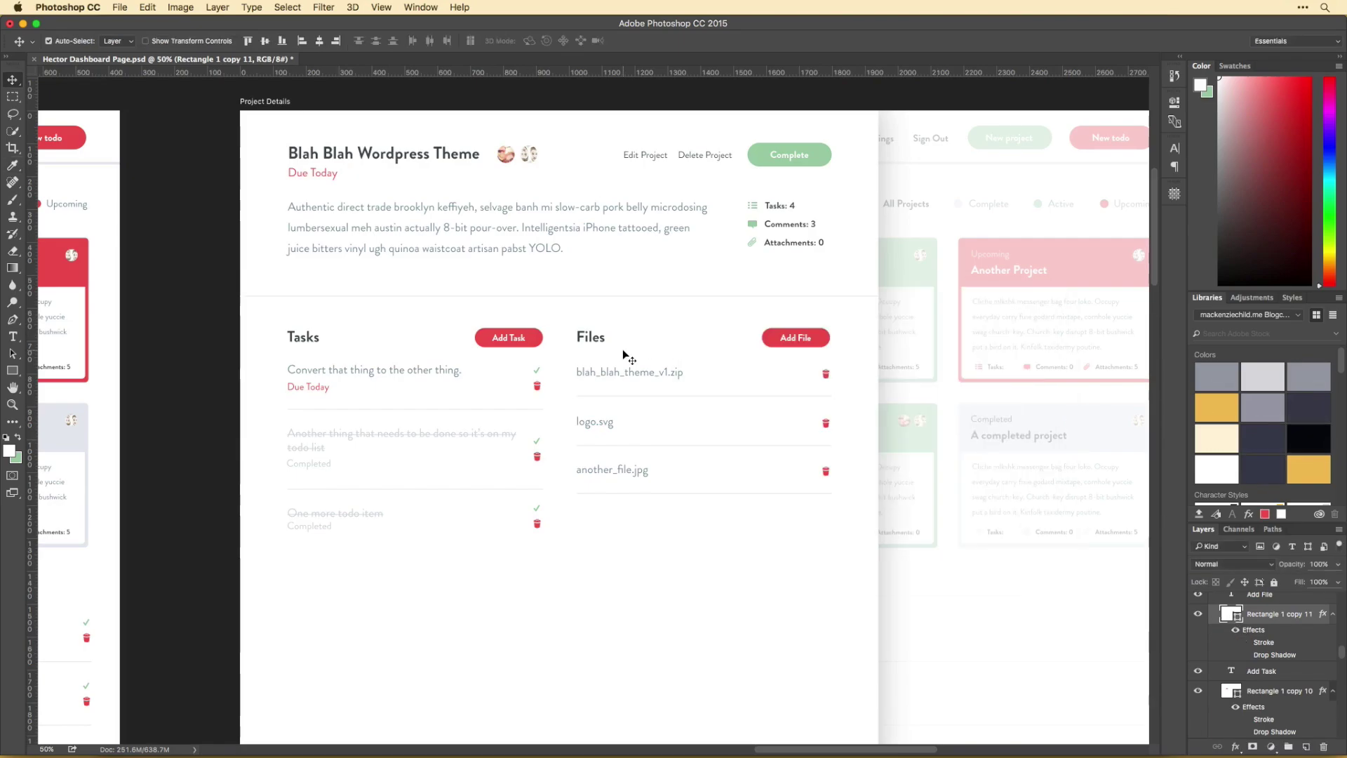
Open the Entypo.psd icon file.
scroll(698, 569, left, 2)
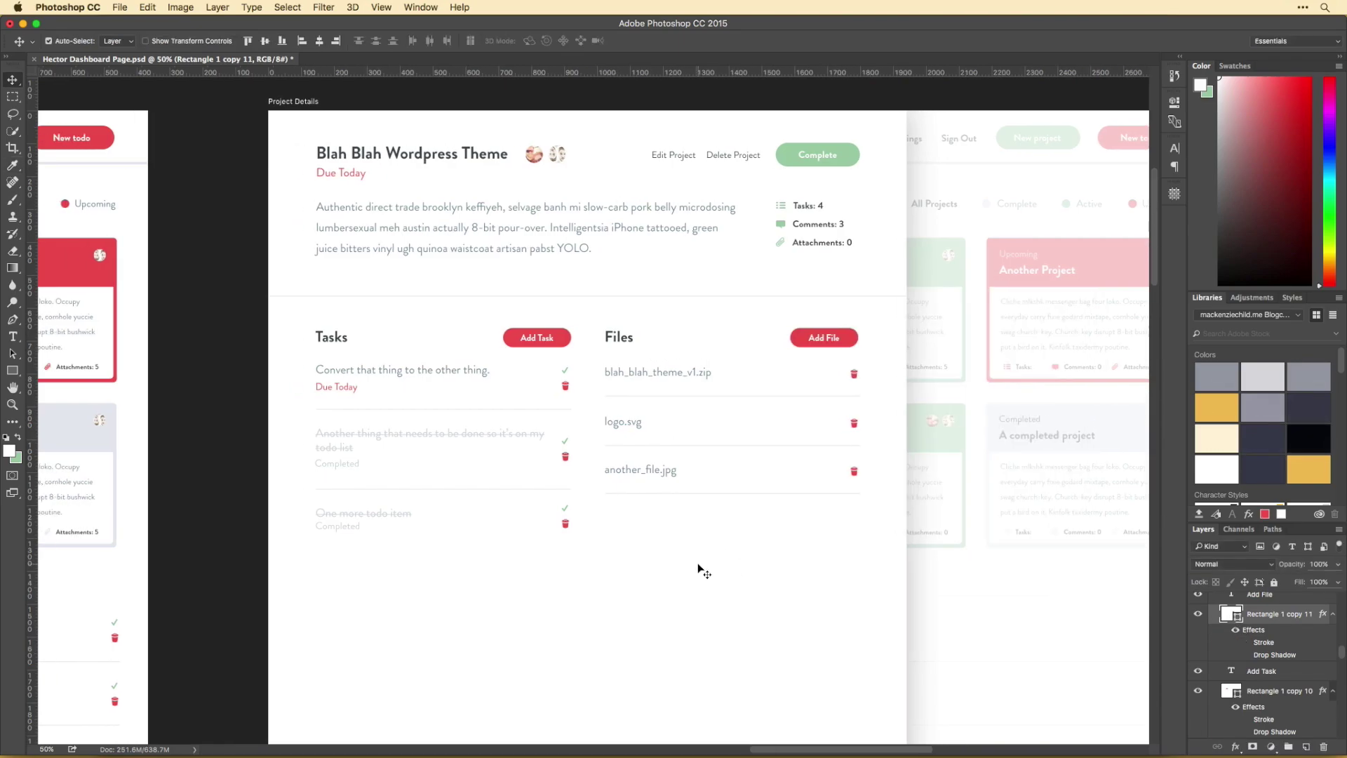
scroll(714, 574, right, 3)
key(super+space)
text(entyp)
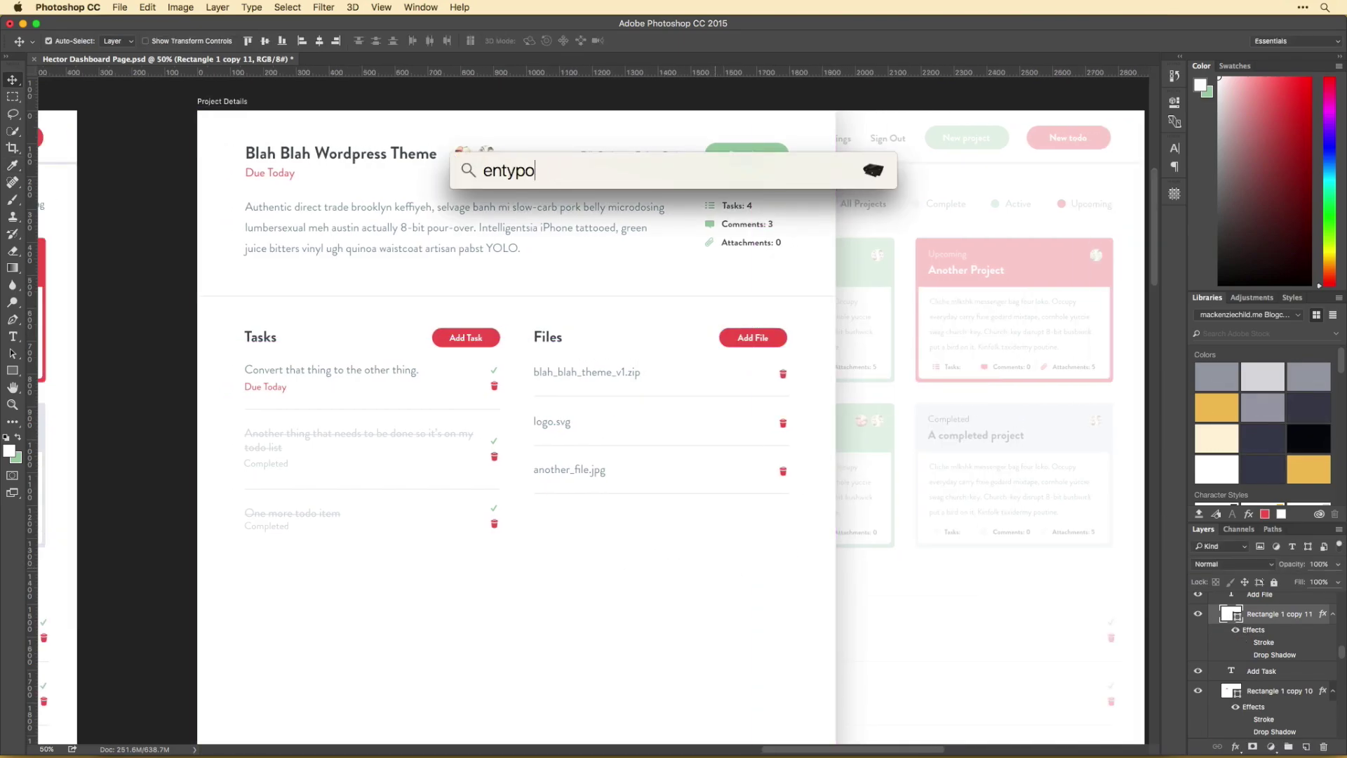
key(Return)
click(119, 7)
click(647, 516)
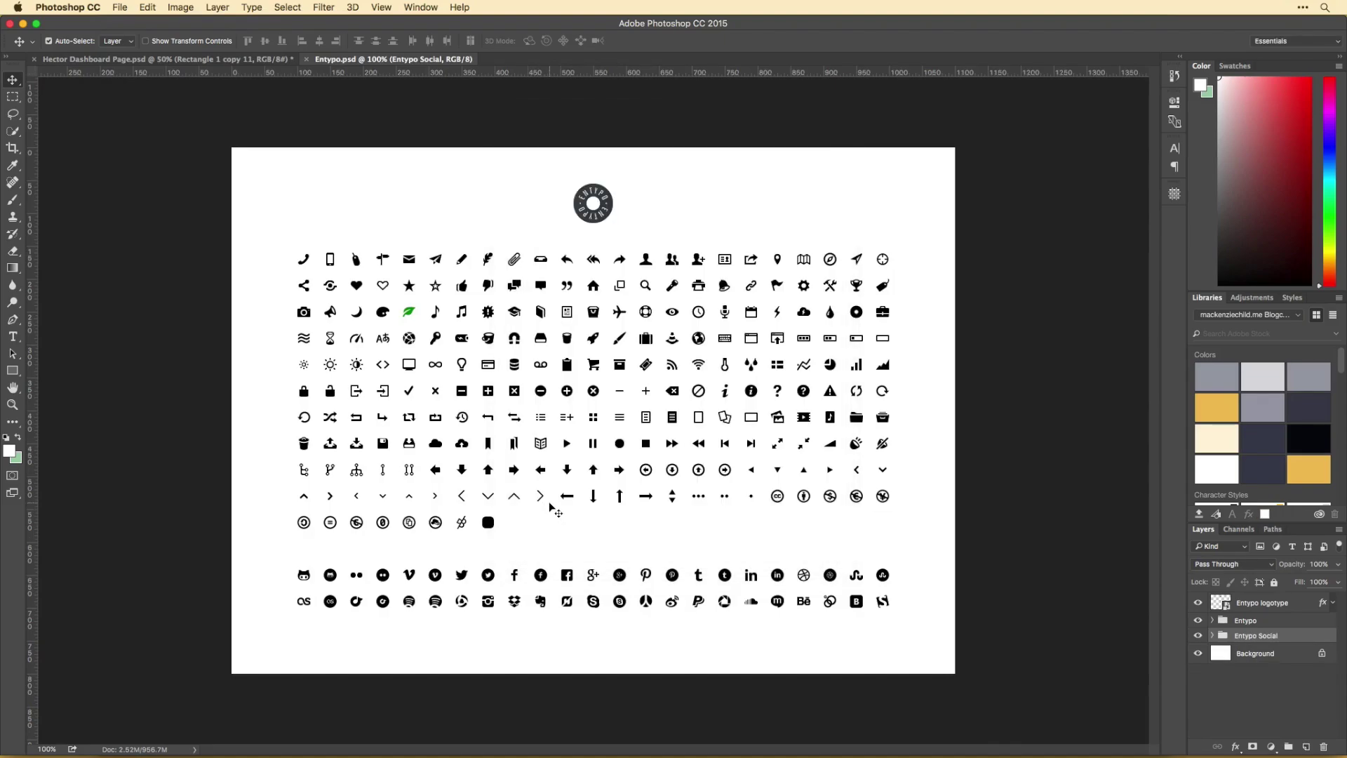
Bring the Entypo plus icon into the dashboard file, rotated into an X near the Project Details artboard's upper-right corner.
key(super+plus)
drag(485, 137, 772, 379)
key(Return)
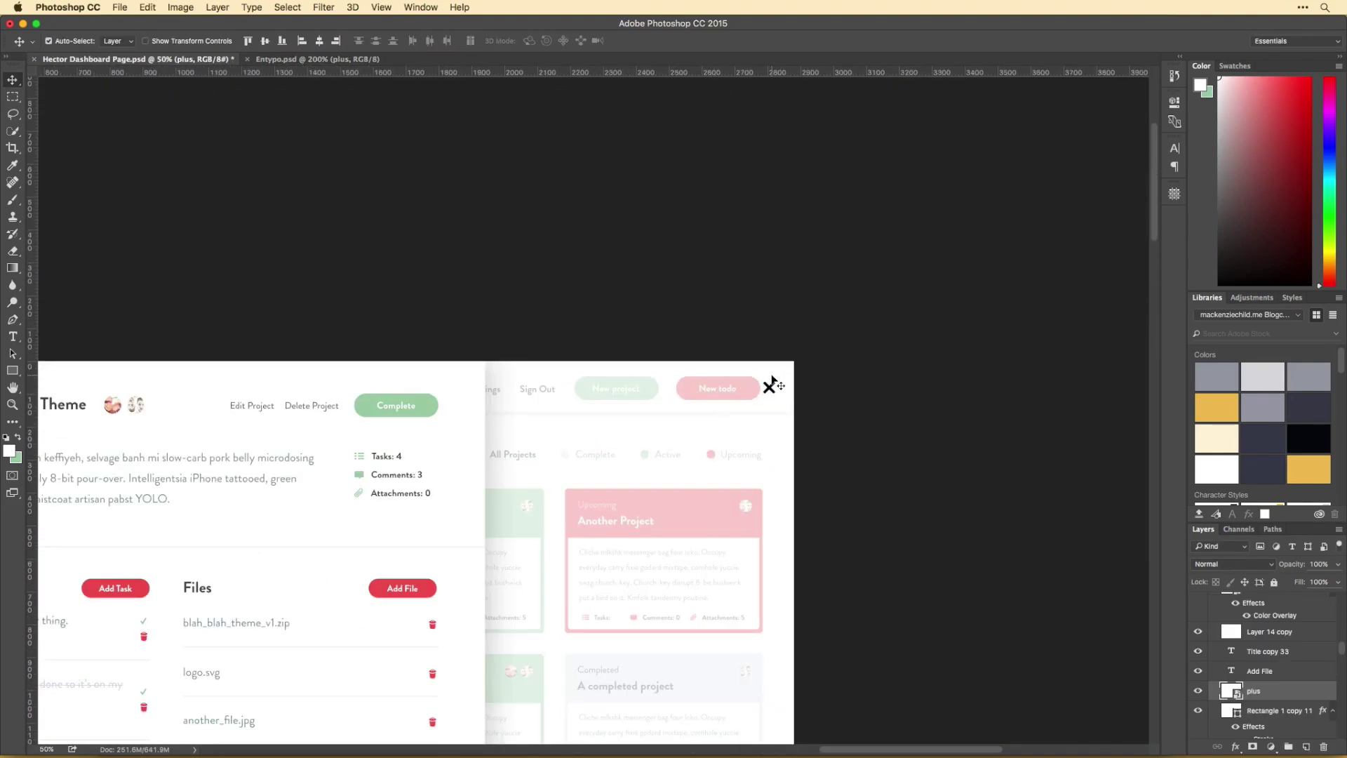
scroll(771, 382, down, 5)
scroll(772, 382, left, 5)
drag(929, 203, 608, 224)
drag(913, 235, 914, 235)
scroll(1016, 364, down, 2)
scroll(1015, 363, left, 1)
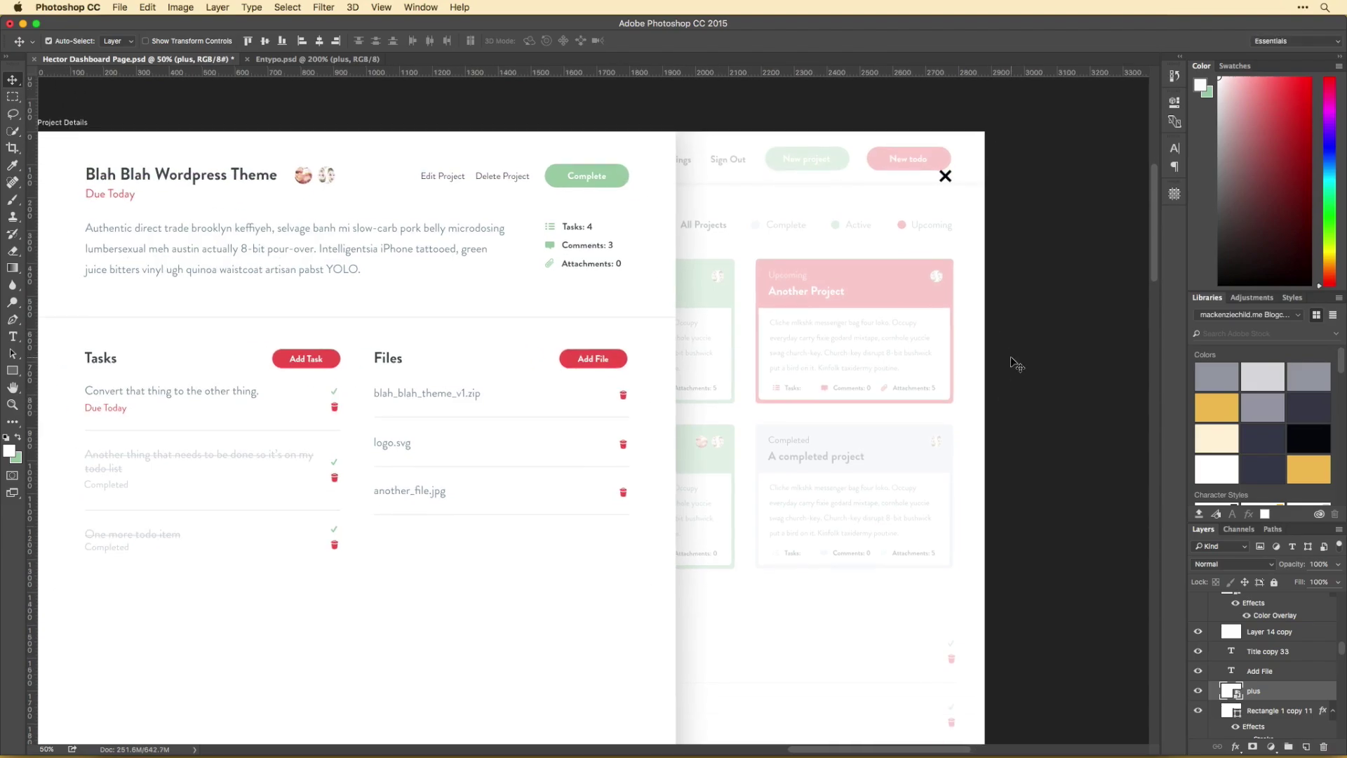
Add a Color Overlay to the X icon using the dark gray sampled from the project title with ColorSnapper2.
double_click(1293, 700)
key(super+space)
text(colorSnapper2)
key(Return)
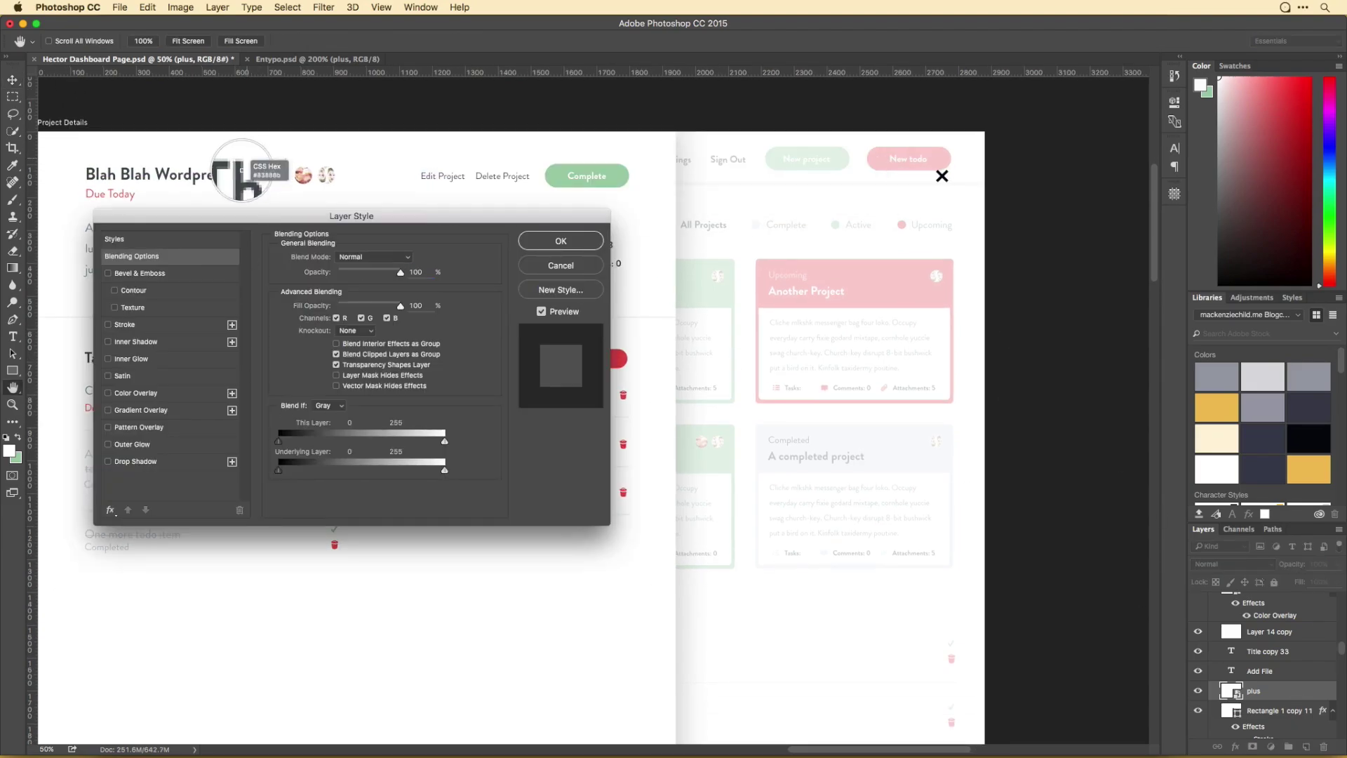
click(137, 400)
click(403, 259)
key(Return)
key(Return)
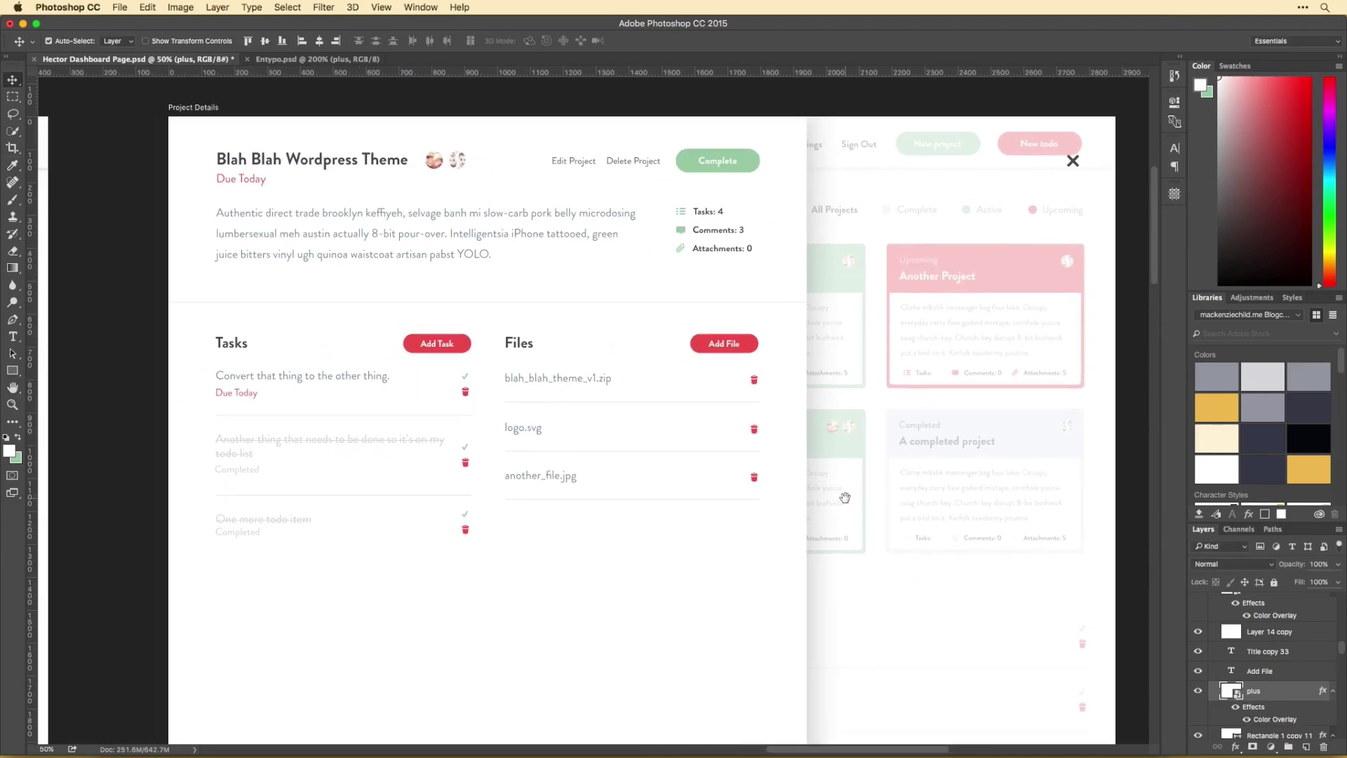
Move the X icon closer to the Project Details artboard's upper-right corner, beside the faded New todo button.
mouse_move(1073, 161)
mouse_down()
mouse_move(851, 157)
mouse_move(835, 175)
mouse_move(1073, 160)
mouse_up()
scroll(981, 239, up, 1)
scroll(981, 240, right, 1)
scroll(972, 237, left, 5)
scroll(972, 237, down, 2)
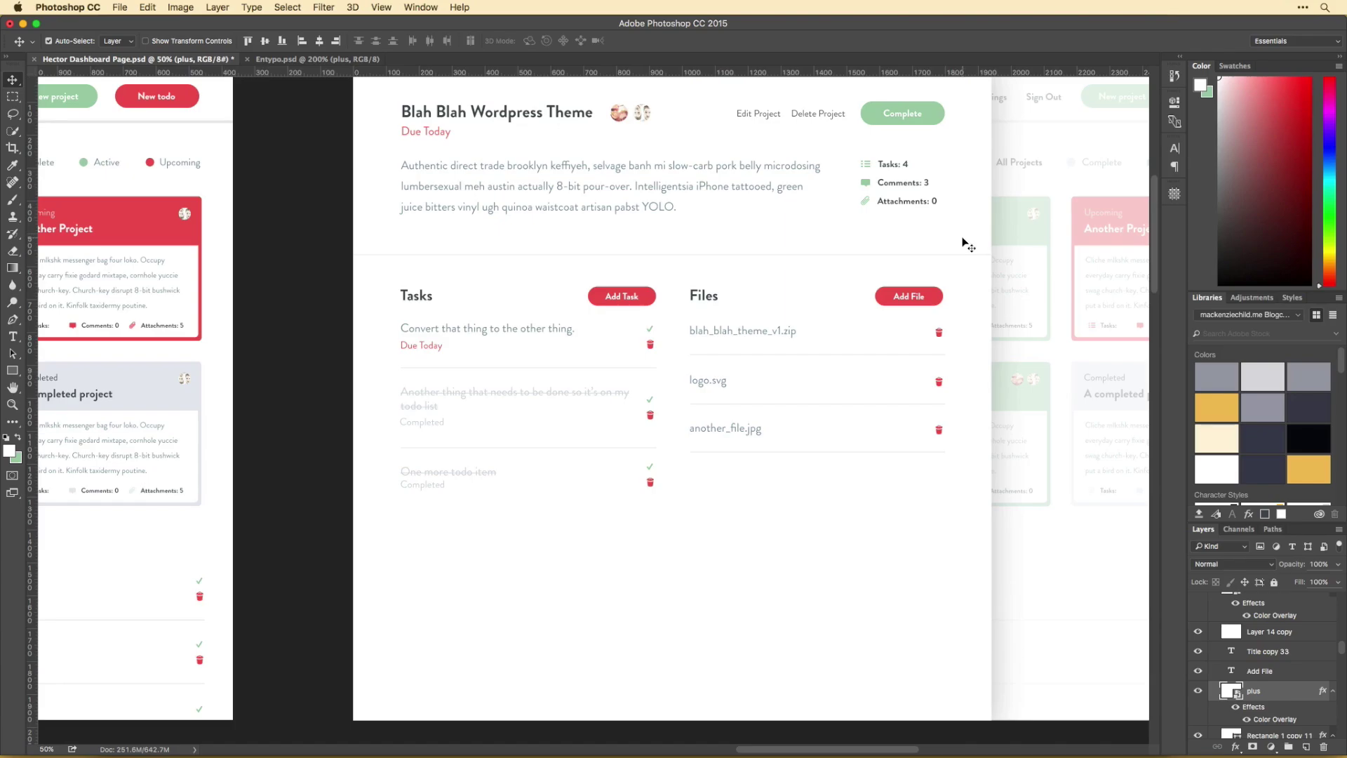
Duplicate the full-width divider from under the project header to below the Tasks and Files columns.
click(693, 262)
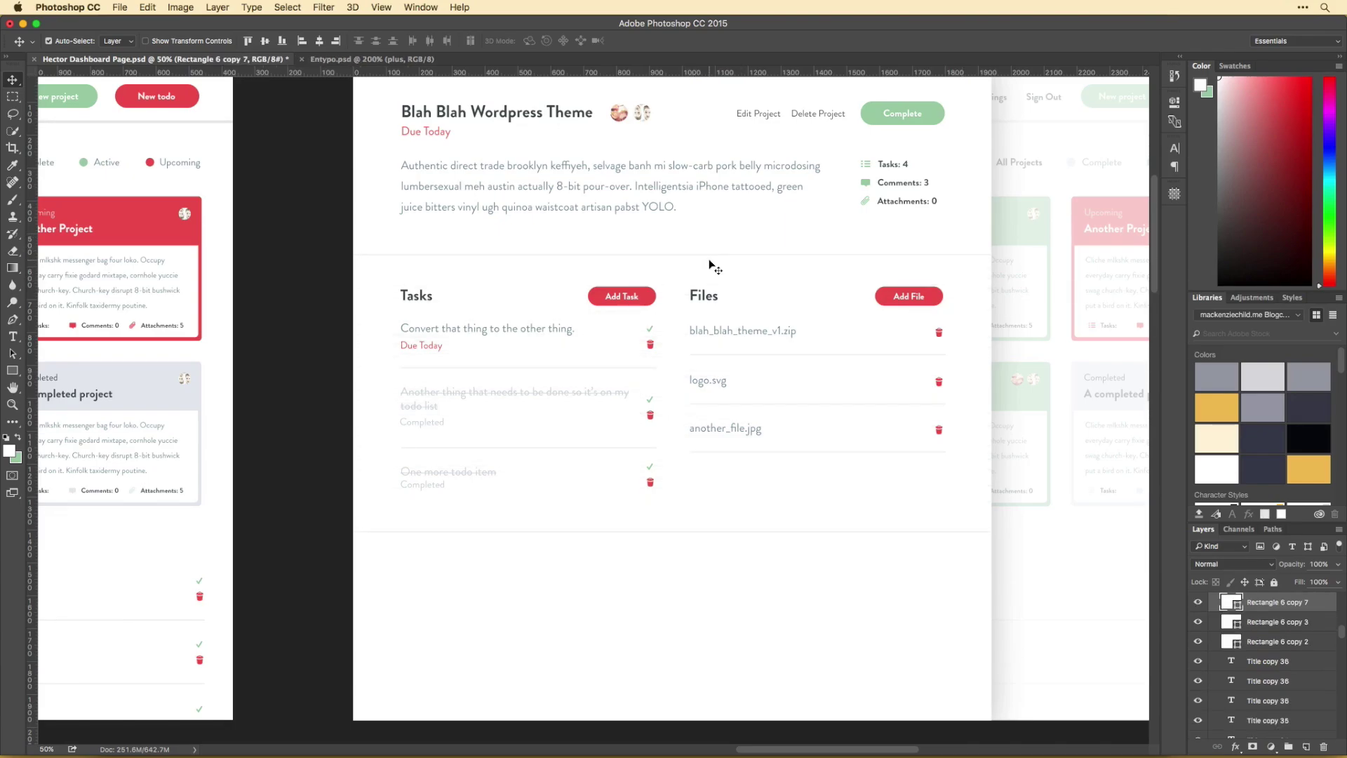
scroll(787, 428, down, 1)
scroll(786, 429, left, 1)
Duplicate the Tasks heading, button and first item below the new divider, and retitle the heading "Comments".
drag(403, 263, 695, 577)
double_click(436, 551)
text(Comments)
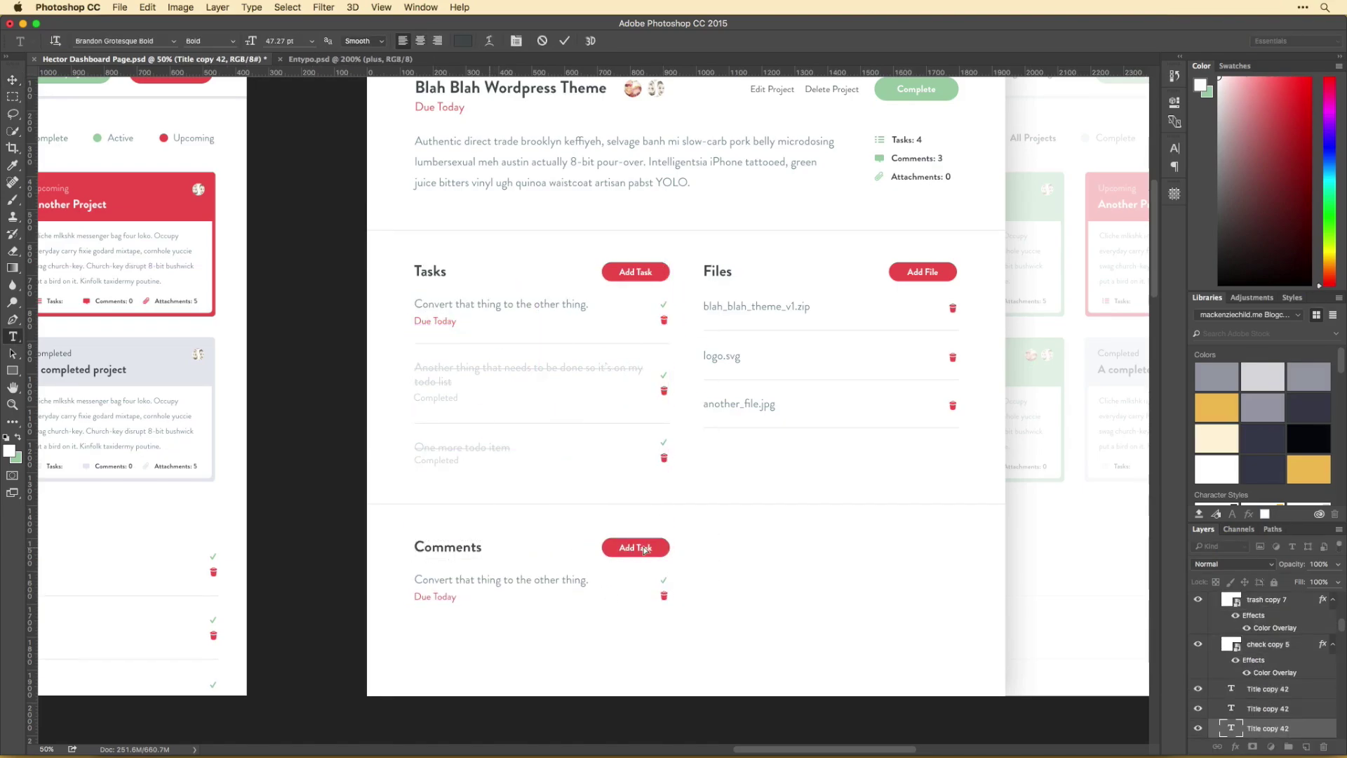
Relabel the Comments button "Add Comment", widen it to about 264 px, and align it with the Files column's right edge.
triple_click(645, 550)
text(Comment)
key(super+Return)
key(v)
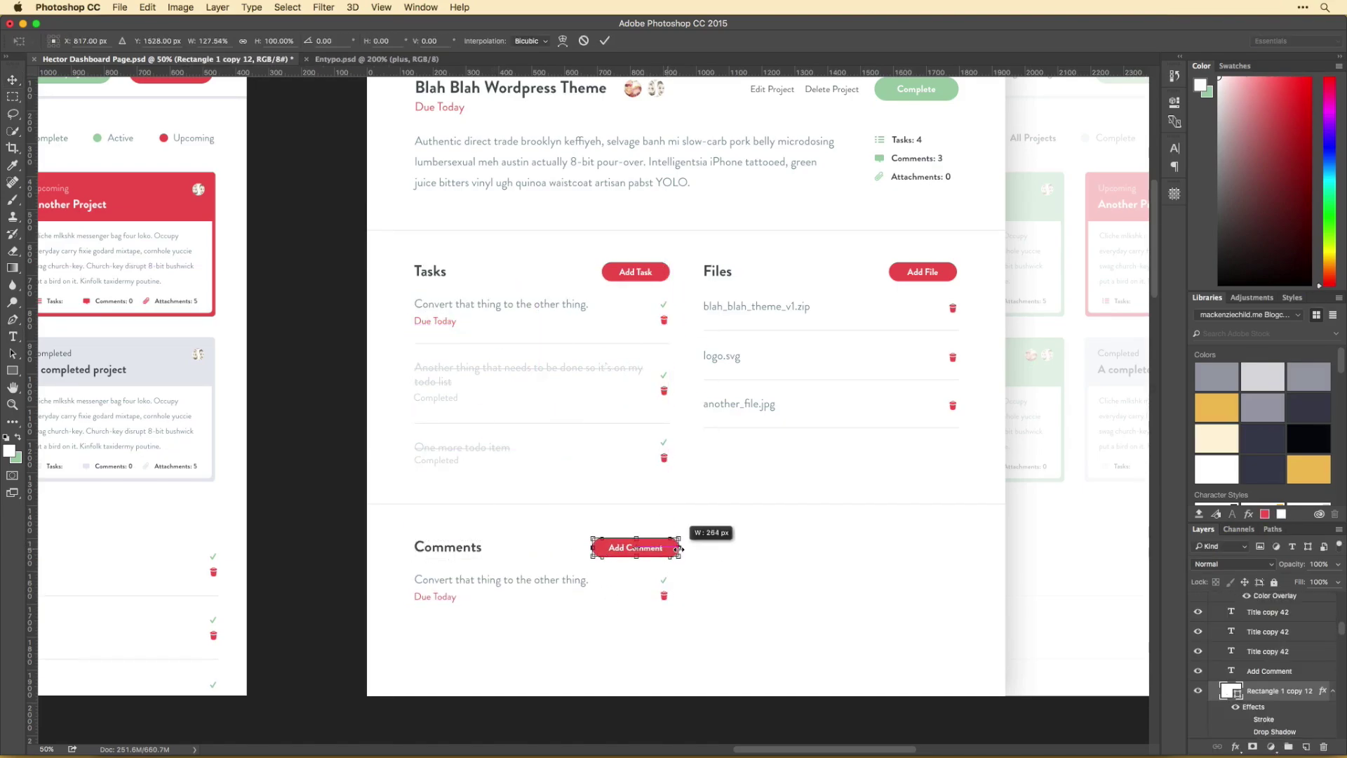
shift+click(638, 549)
drag(636, 549, 904, 553)
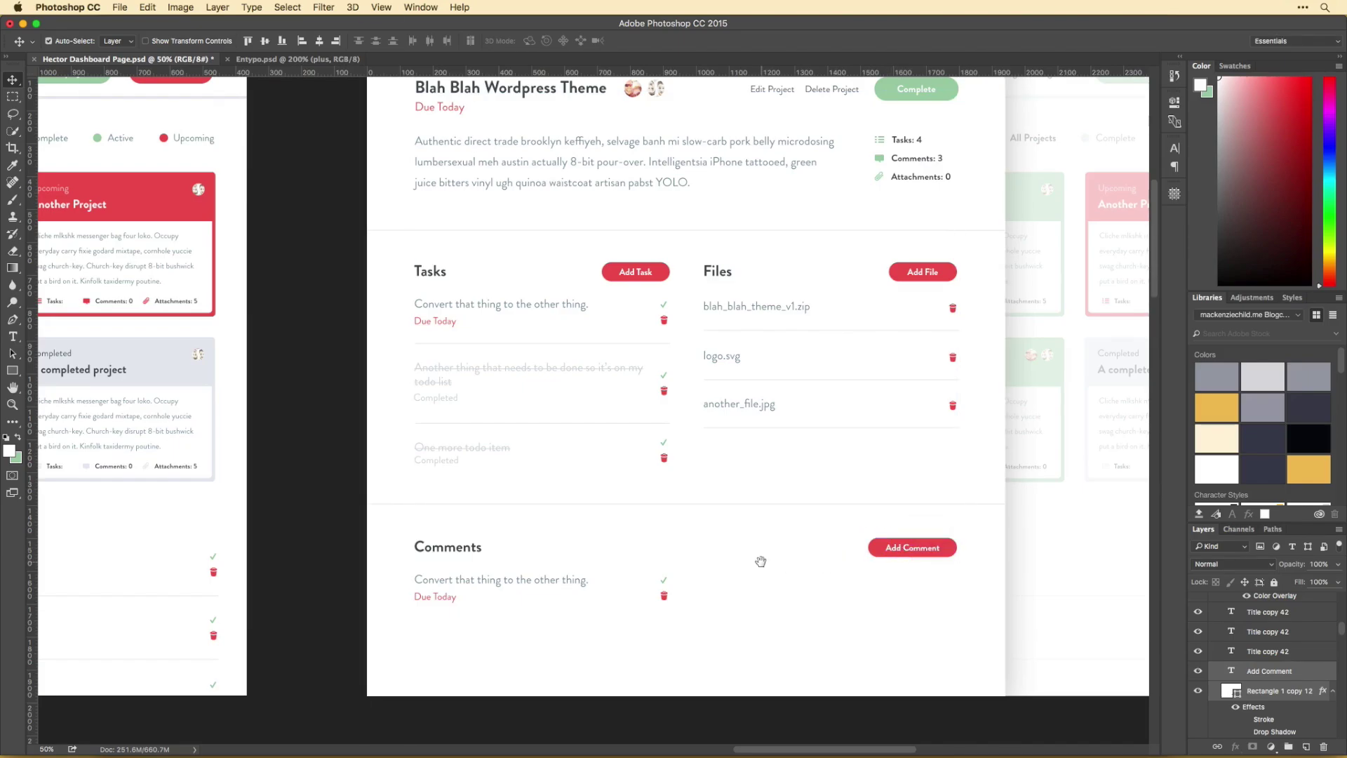
Duplicate the project description into the Comments section as comment text, replacing the copied task title and due date.
scroll(680, 557, down, 2)
scroll(682, 558, up, 4)
scroll(682, 559, right, 1)
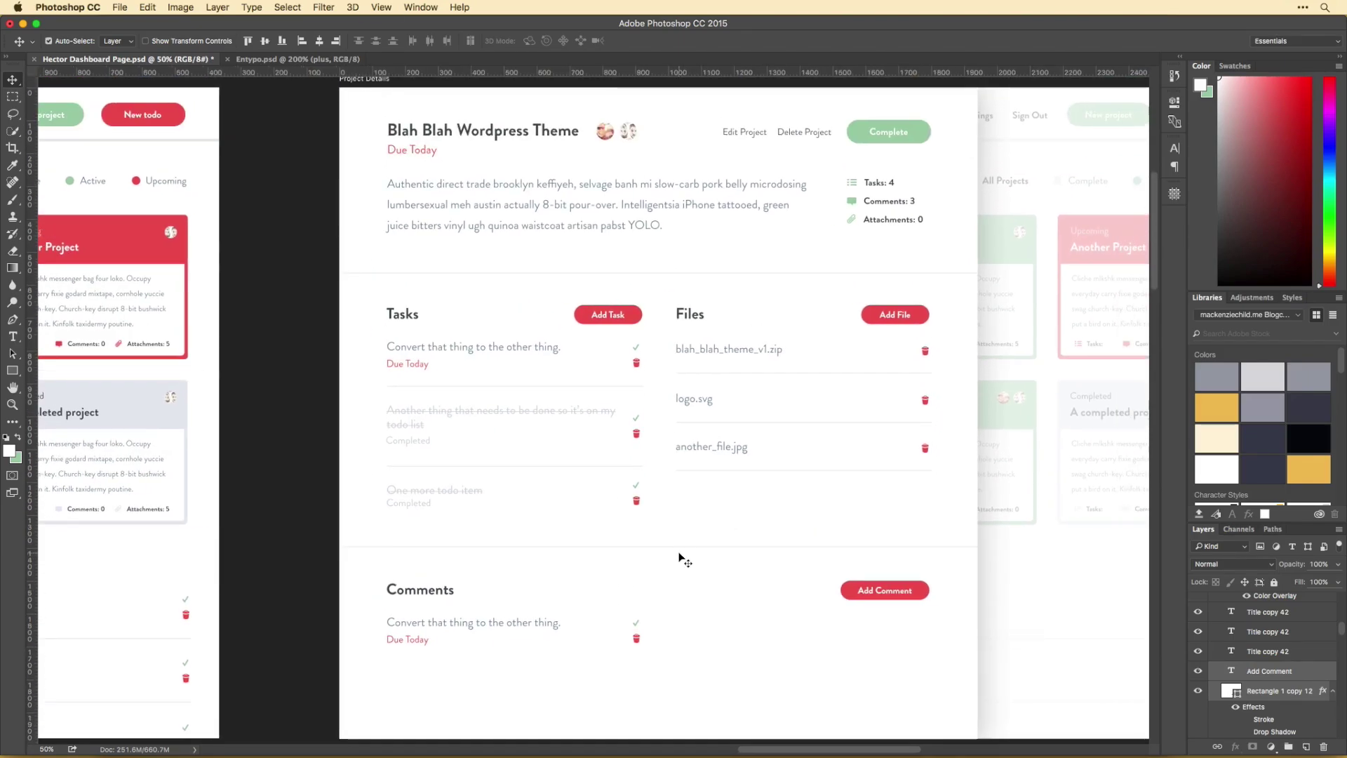
scroll(678, 557, right, 1)
drag(515, 207, 881, 647)
scroll(523, 650, down, 2)
scroll(517, 686, up, 3)
click(411, 592)
key(Delete)
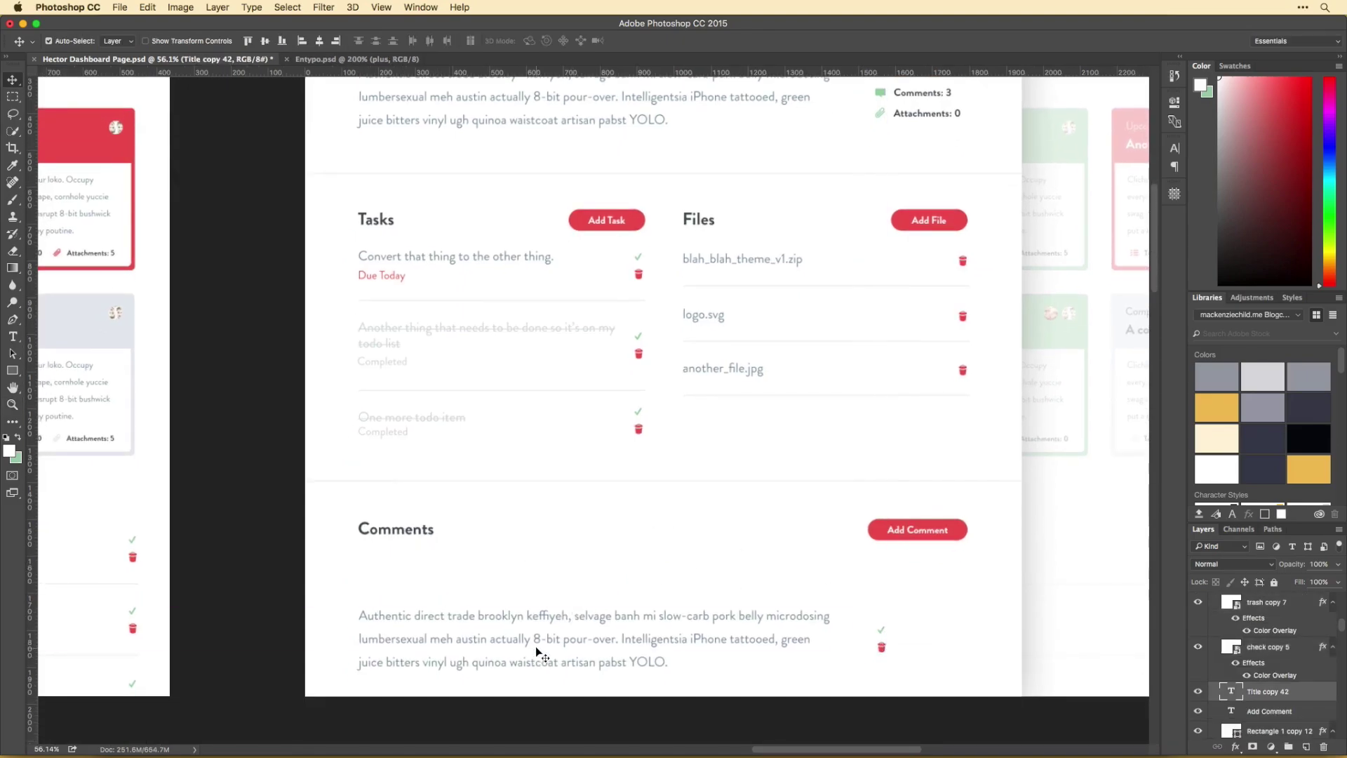
Duplicate the header avatars into the Comments section and mask the copy with a marquee selection.
scroll(675, 160, up, 3)
scroll(572, 477, down, 4)
drag(592, 175, 598, 475)
key(m)
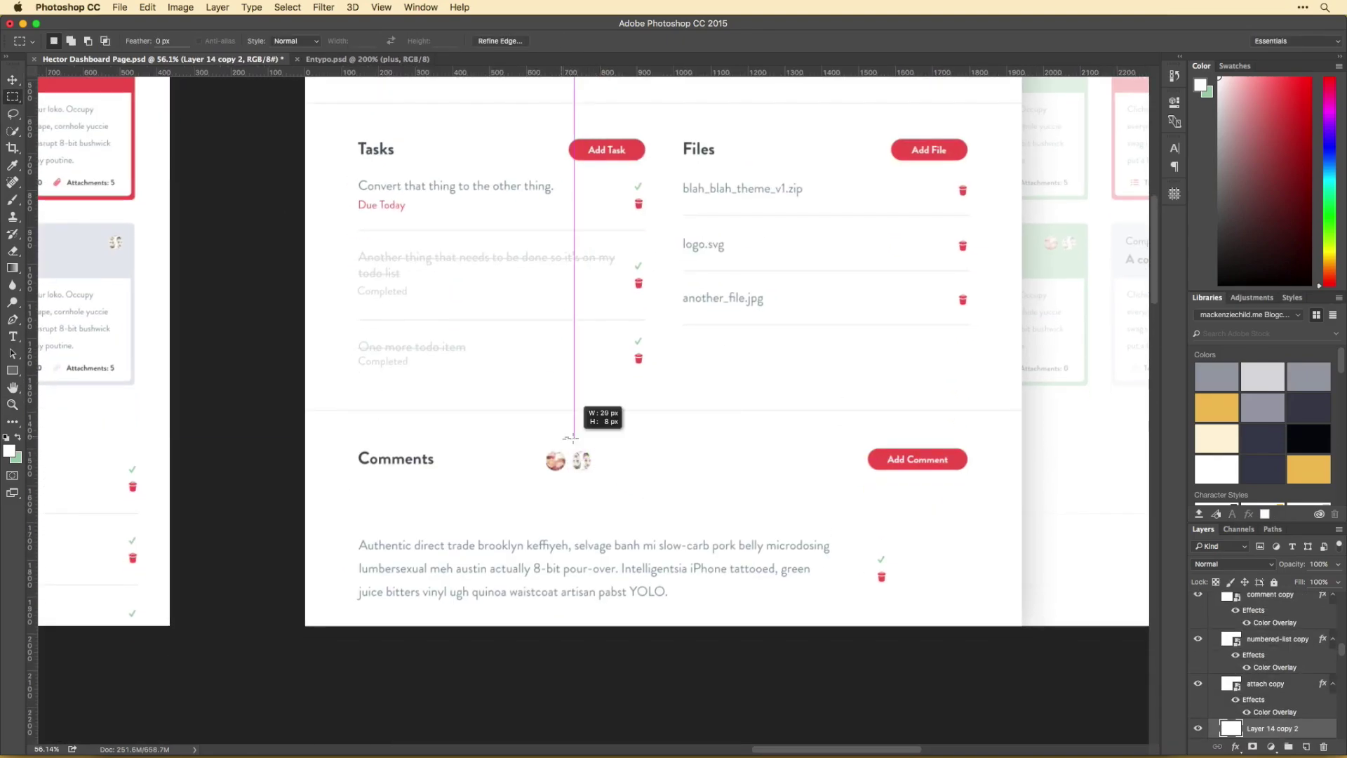
click(1252, 746)
Enlarge the masked avatar and place it below the Comments heading, aligned with its left edge.
scroll(663, 350, left, 3)
key(ctrl+t)
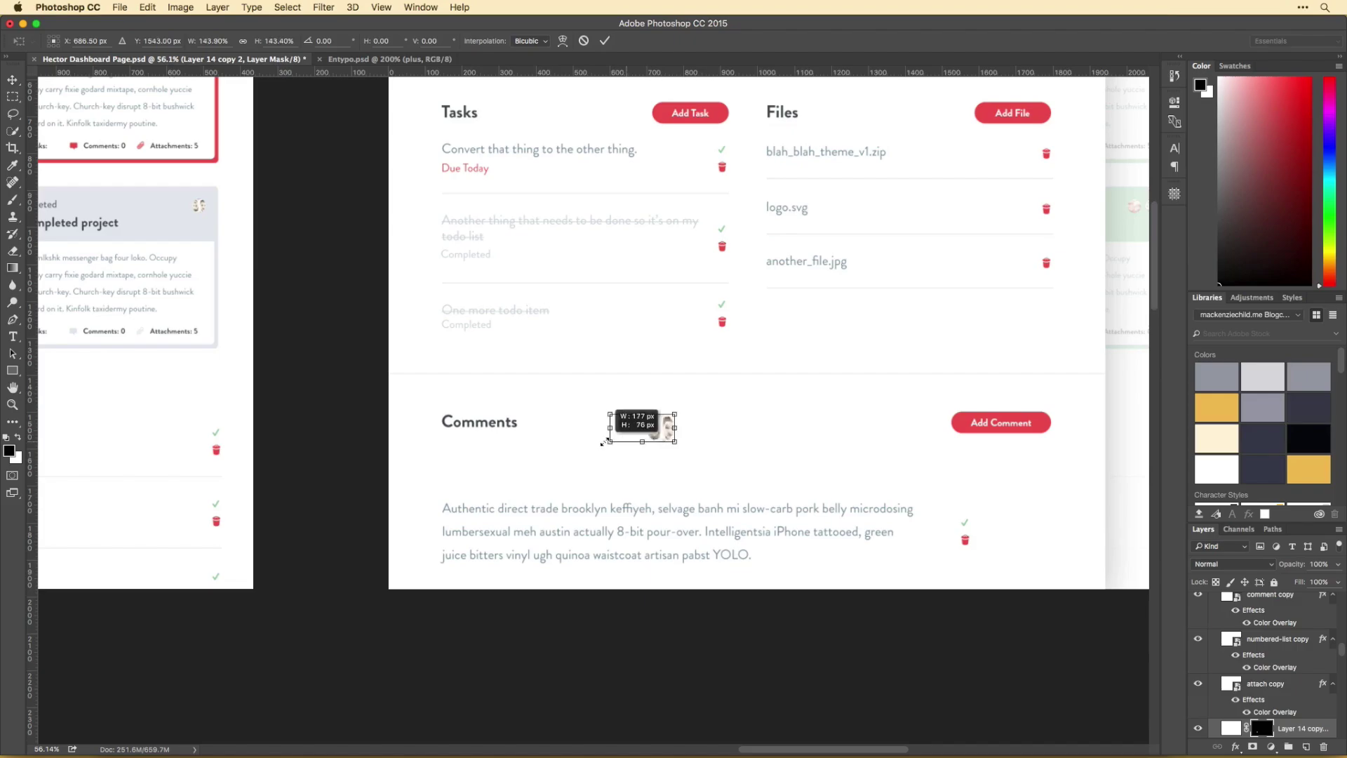
drag(637, 433, 459, 470)
key(Return)
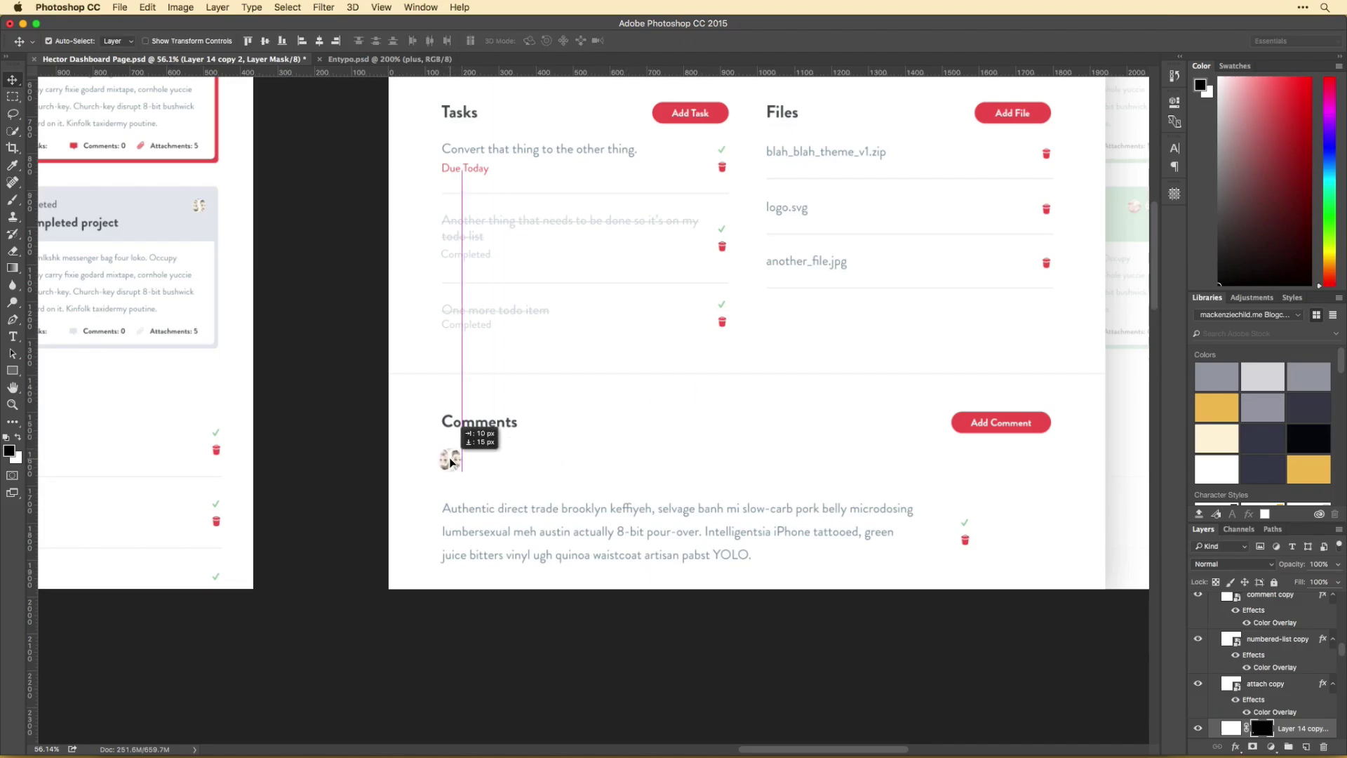
Move the comment text beside the avatar and its check and trash icons to the Add Comment button's right edge.
drag(529, 507, 566, 457)
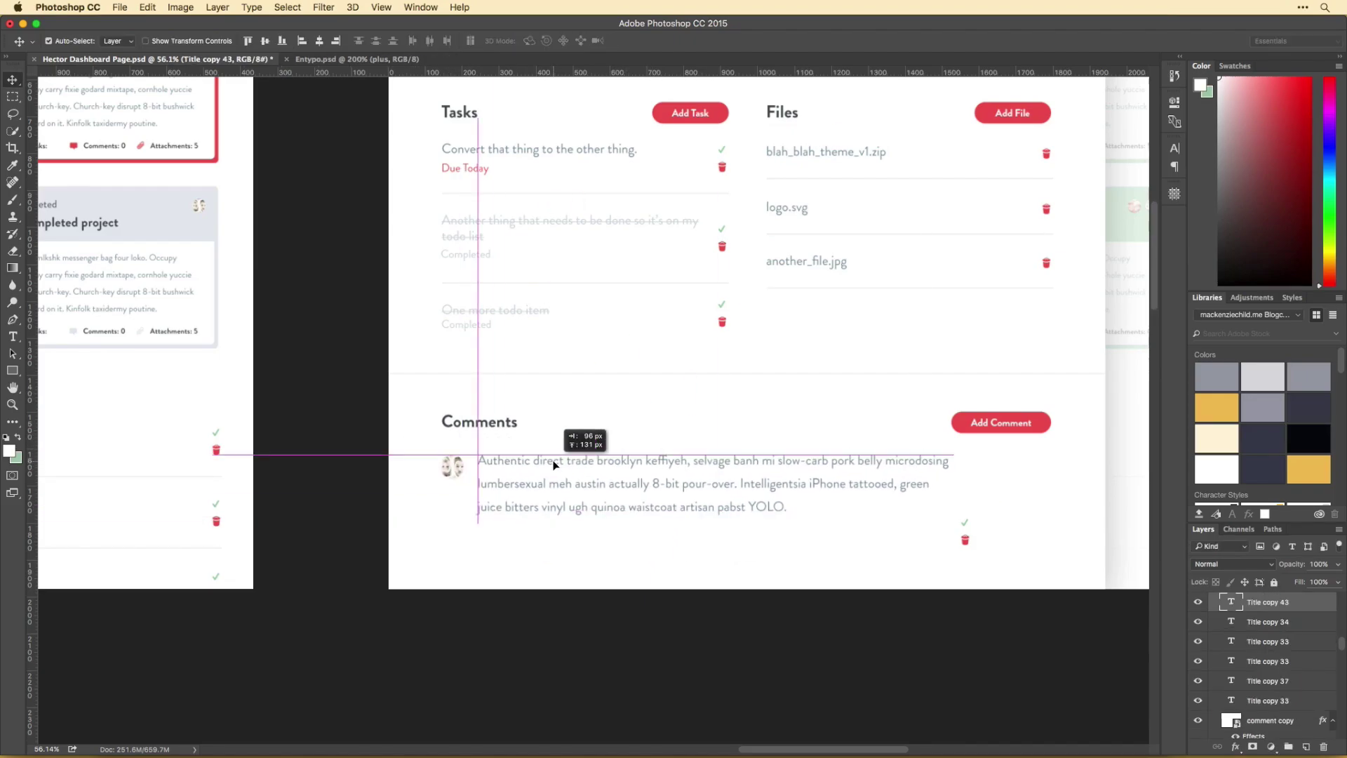
scroll(874, 484, left, 3)
scroll(873, 484, up, 1)
drag(901, 584, 961, 510)
Widen the comment's text box toward the check and trash icons.
key(t)
click(843, 511)
drag(870, 517, 945, 516)
key(ctrl+Return)
key(v)
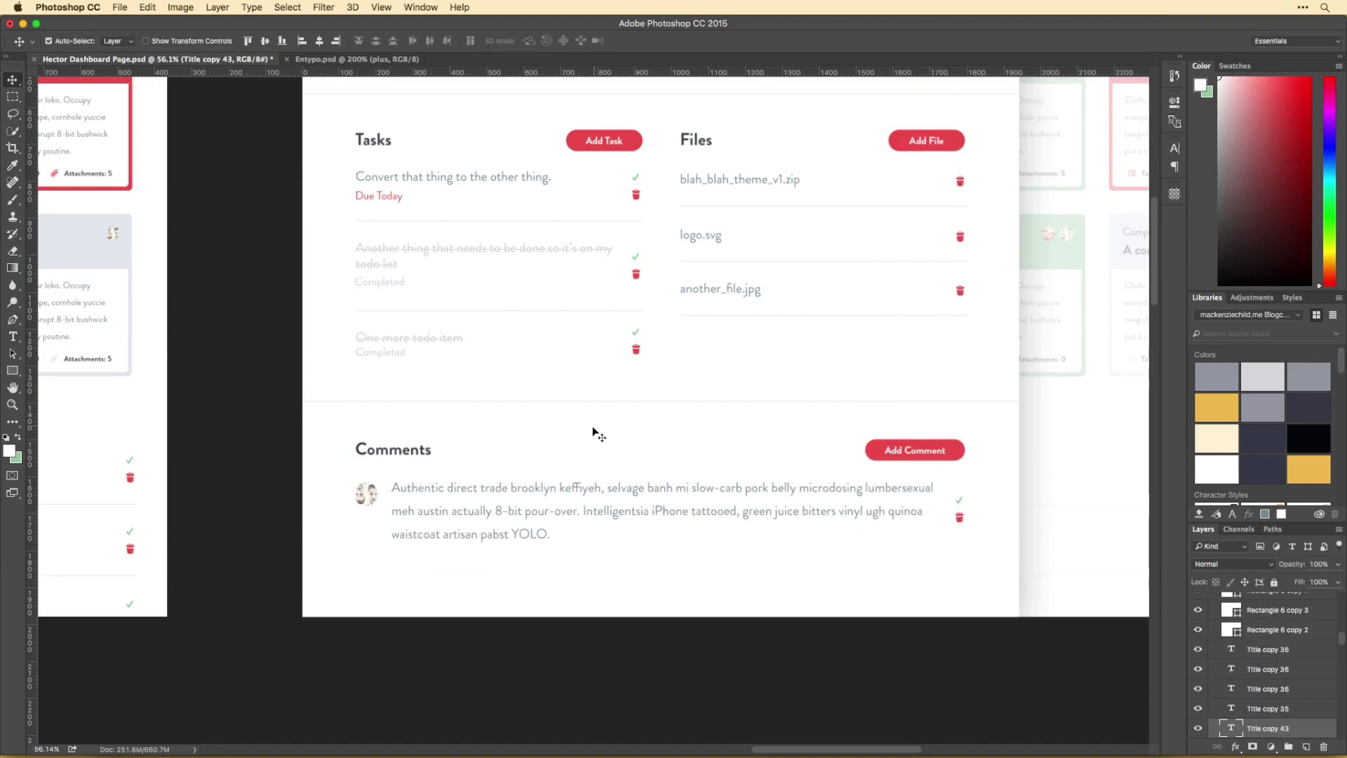
Duplicate a Tasks divider below the comment and stretch it across the full width of the Comments section.
click(548, 309)
key(ctrl+t)
drag(555, 310, 557, 559)
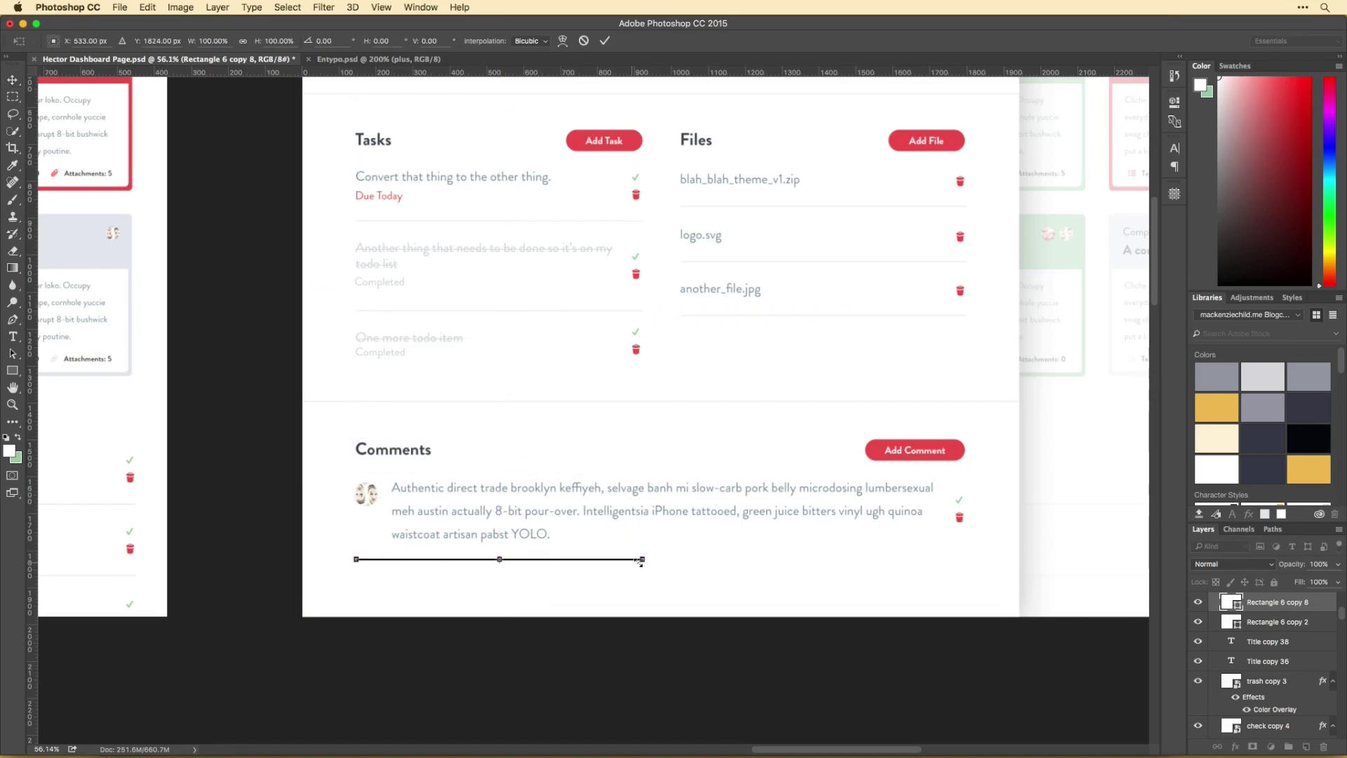
drag(643, 559, 967, 560)
key(Return)
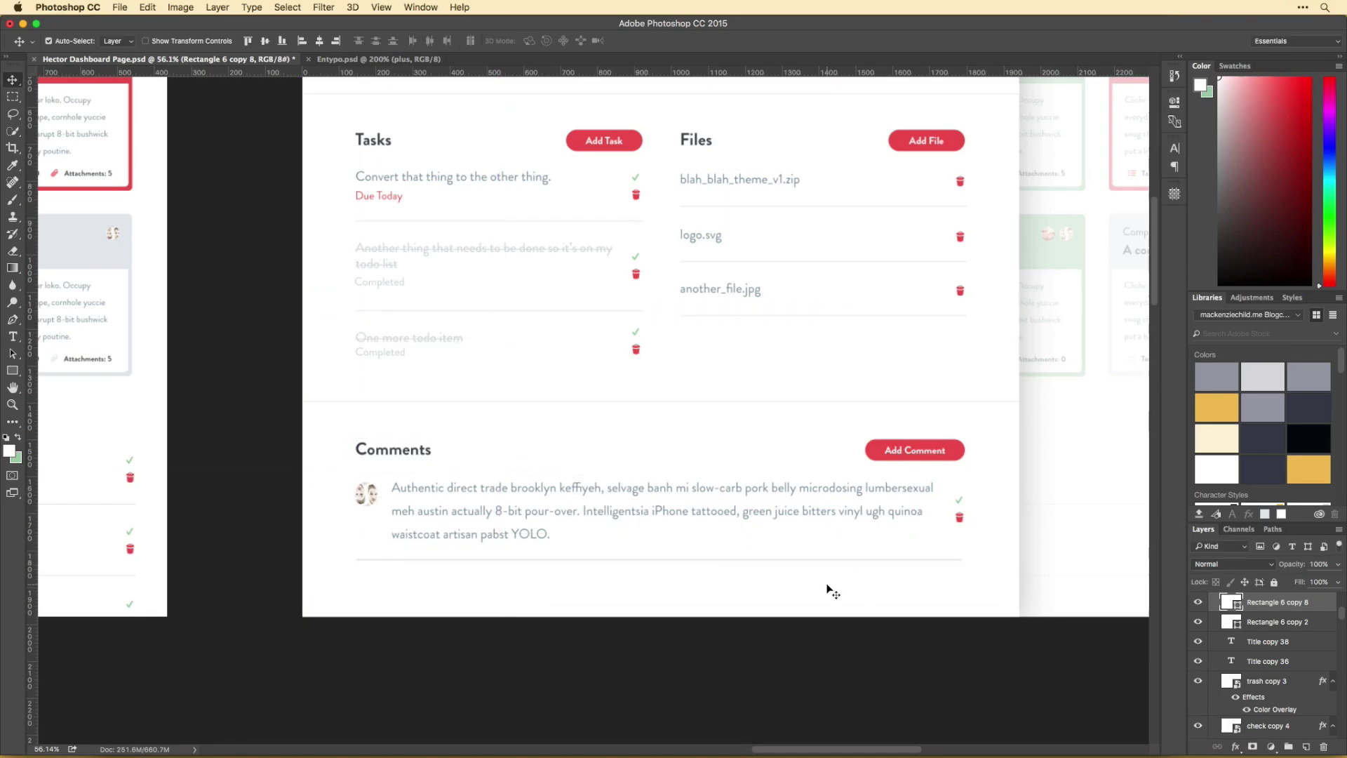
Duplicate the comment's avatar, text, icons and divider as a second comment below the first.
key(z)
click(616, 559)
key(v)
key(ctrl+minus)
key(ctrl+minus)
key(ctrl+minus)
key(ctrl+minus)
key(ctrl+plus)
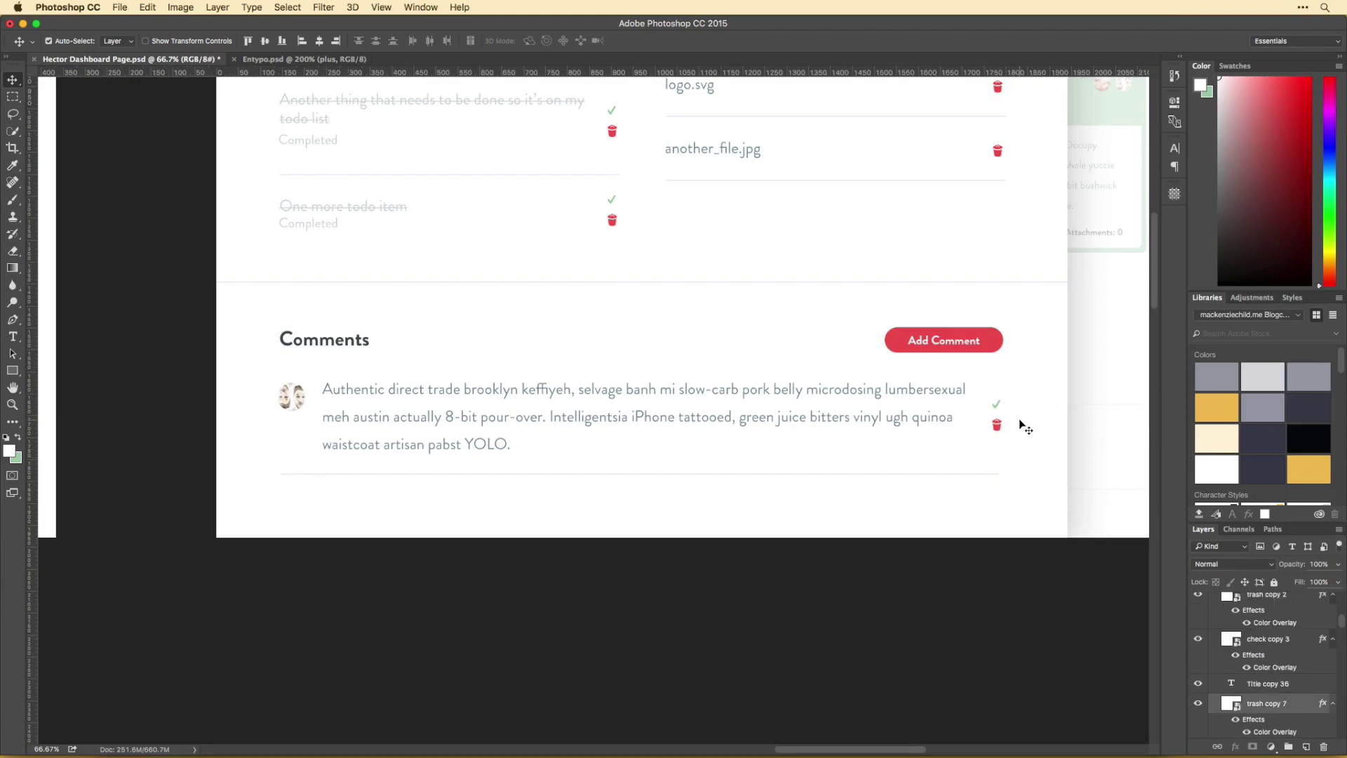
key(ctrl+t)
drag(991, 476, 292, 511)
key(Return)
Delete the duplicated divider that lies outside the artboard below the second comment.
click(995, 545)
key(Delete)
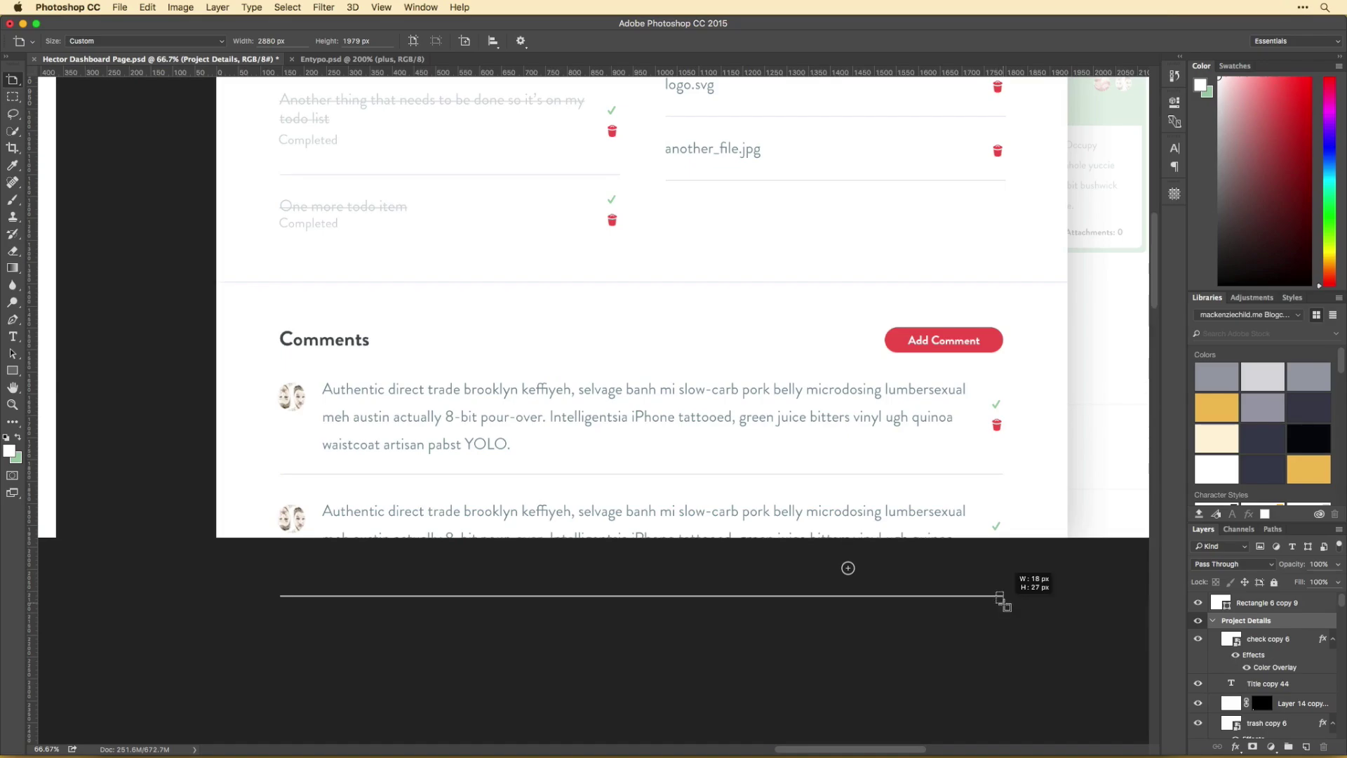
key(z)
key(v)
key(ctrl+minus)
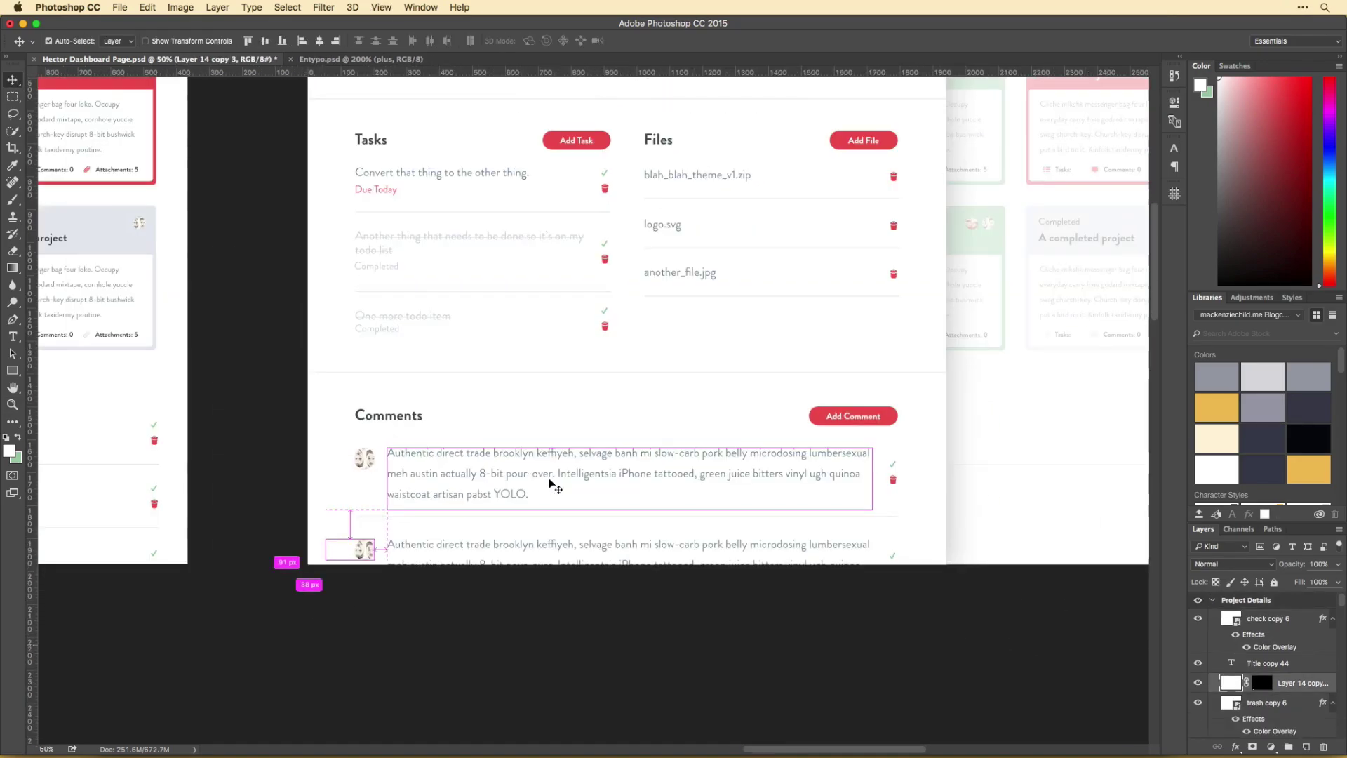
Set the Attachments count in the project header to 3.
scroll(605, 590, up, 5)
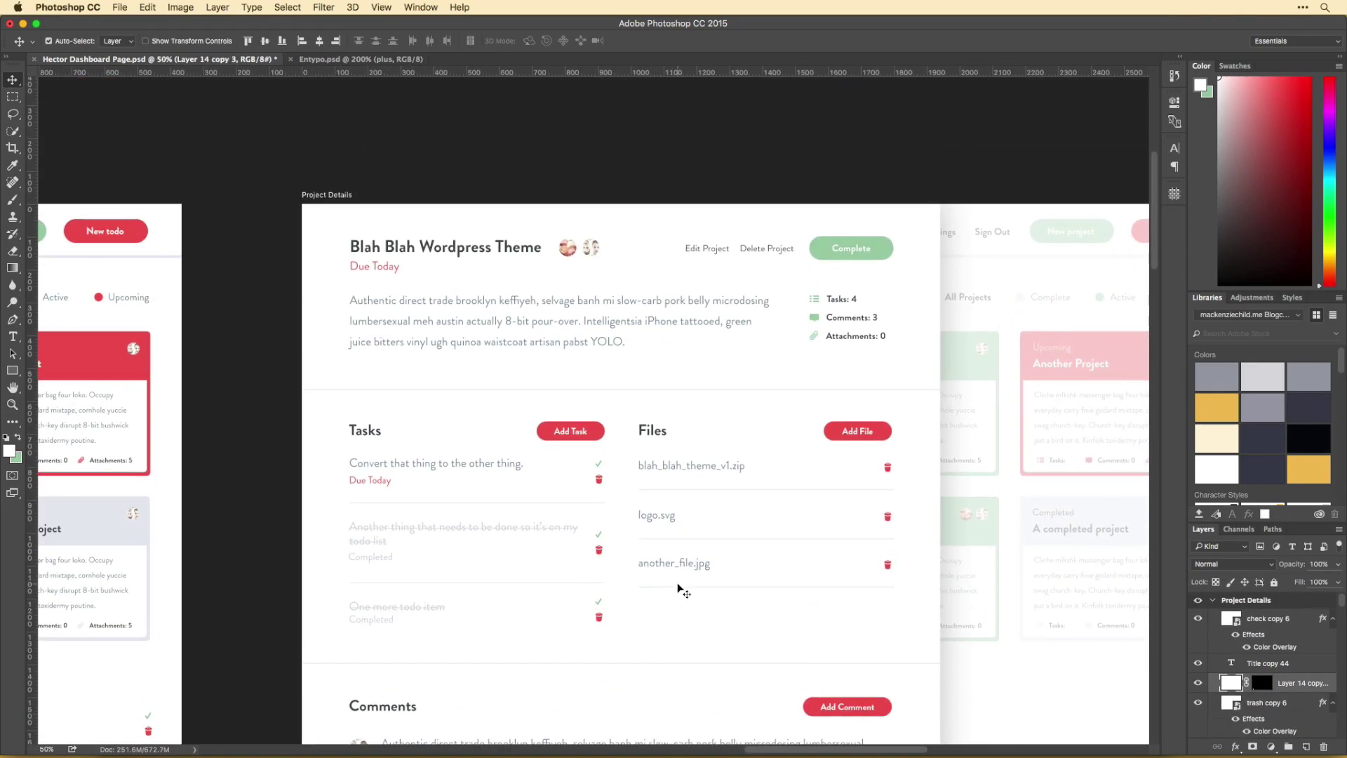
scroll(682, 591, down, 3)
key(t)
double_click(882, 226)
text(3)
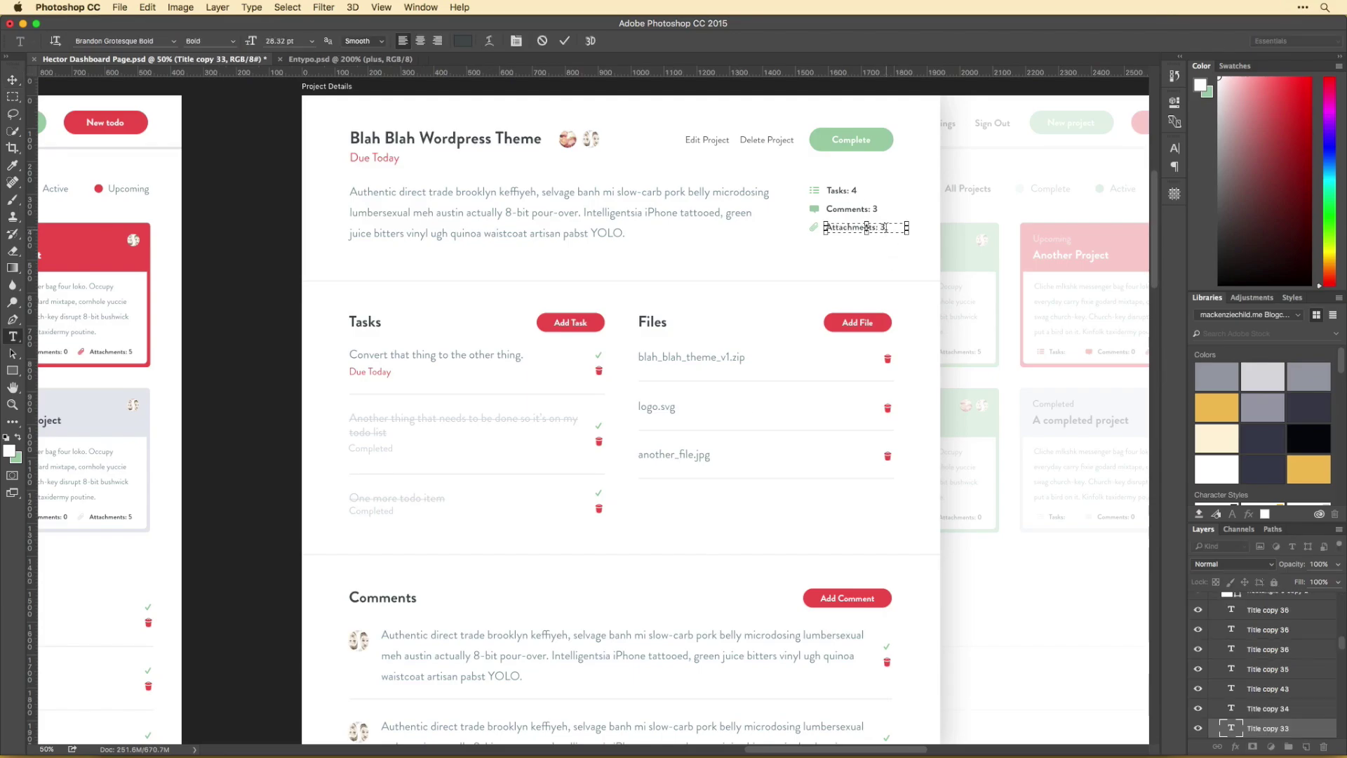
scroll(891, 392, right, 4)
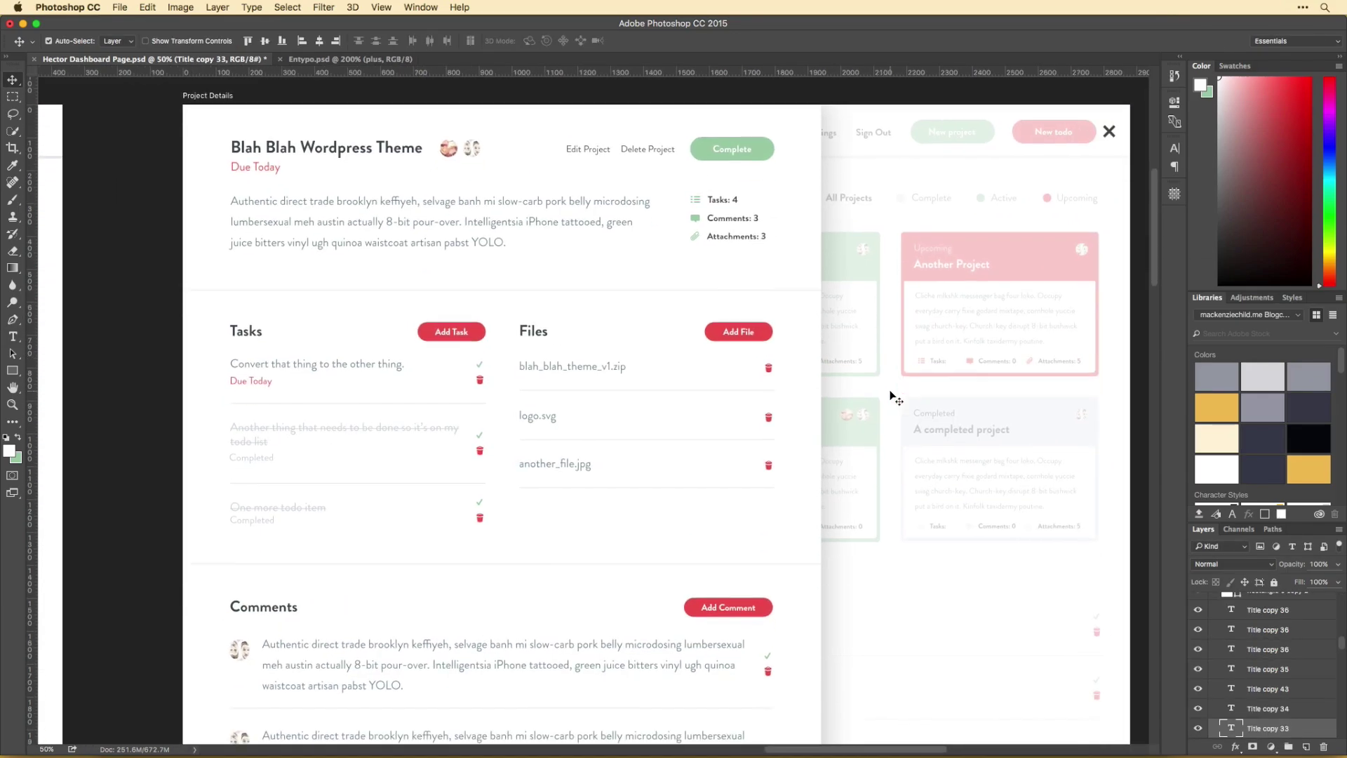
key(shift+v)
key(v)
key(ctrl+minus)
scroll(605, 461, left, 7)
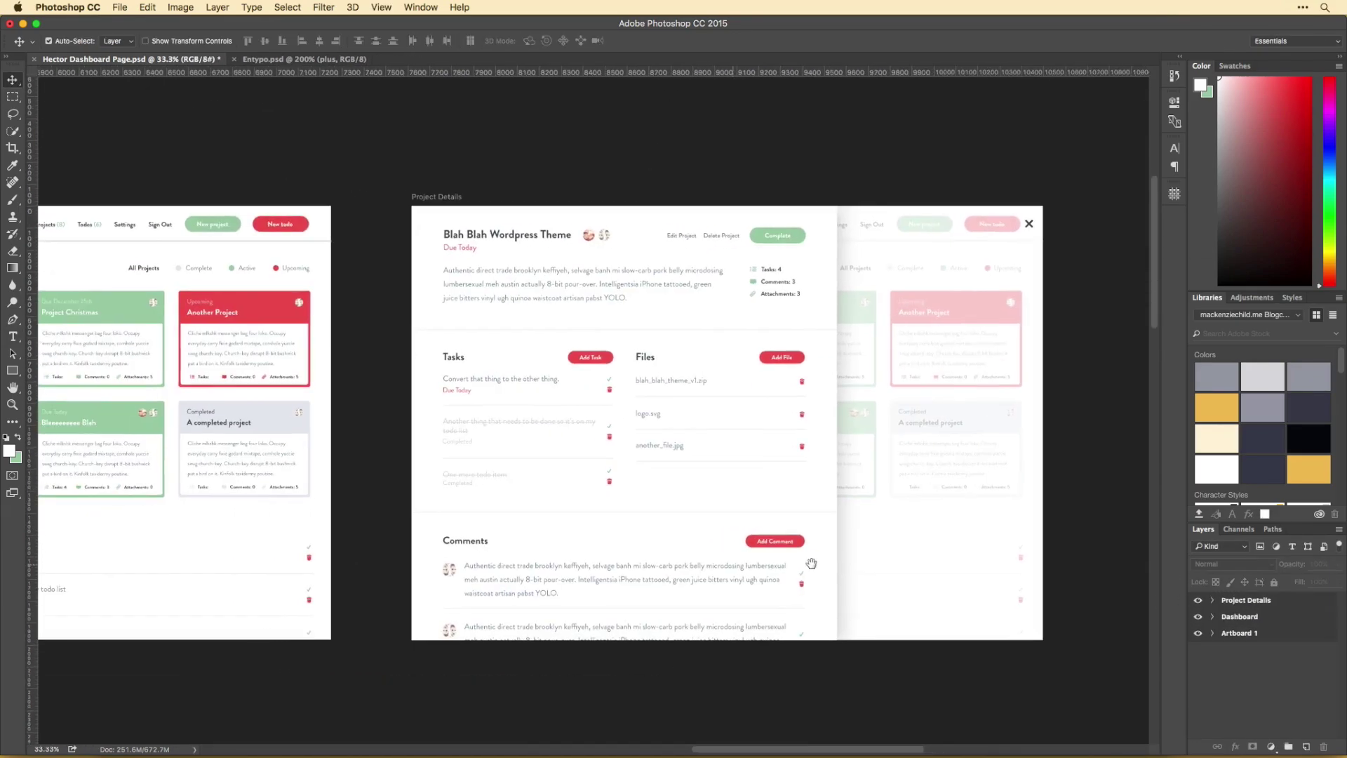
scroll(605, 461, right, 6)
scroll(605, 461, right, 2)
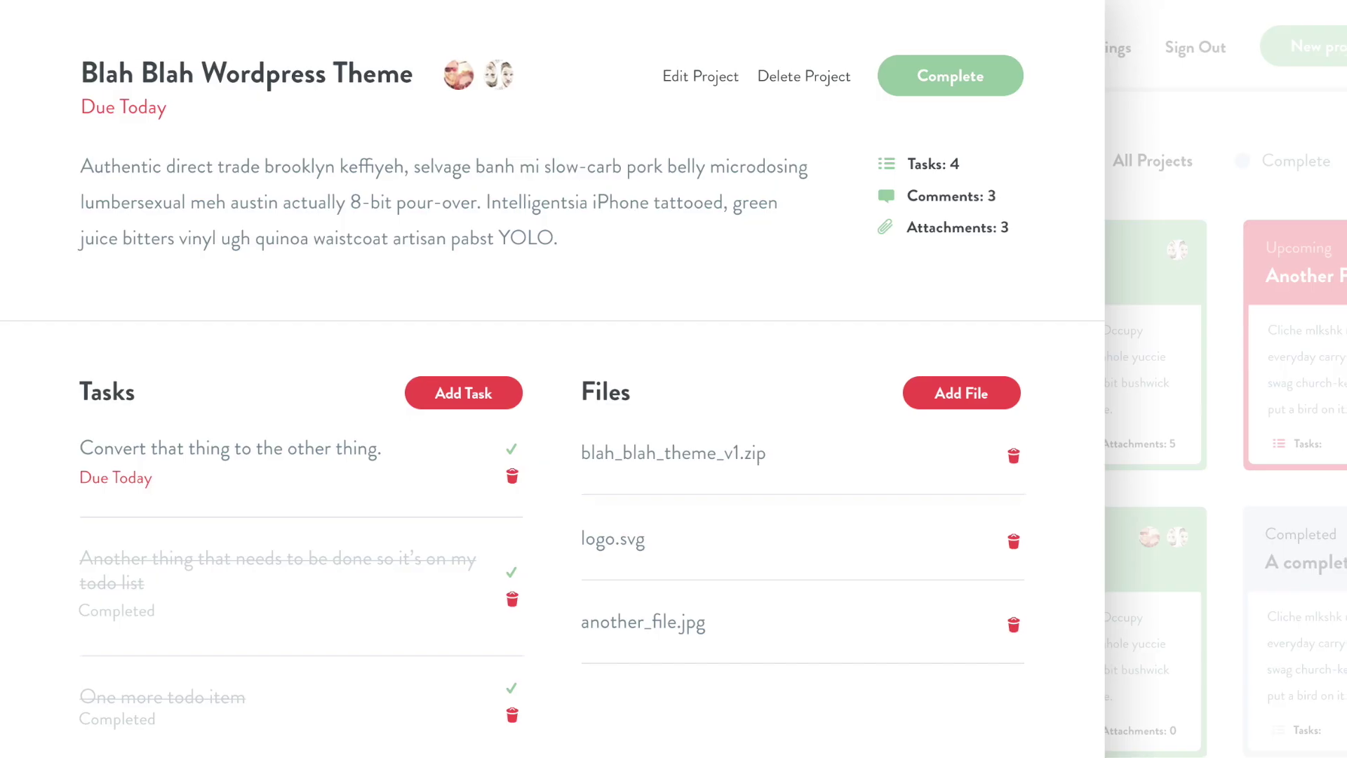